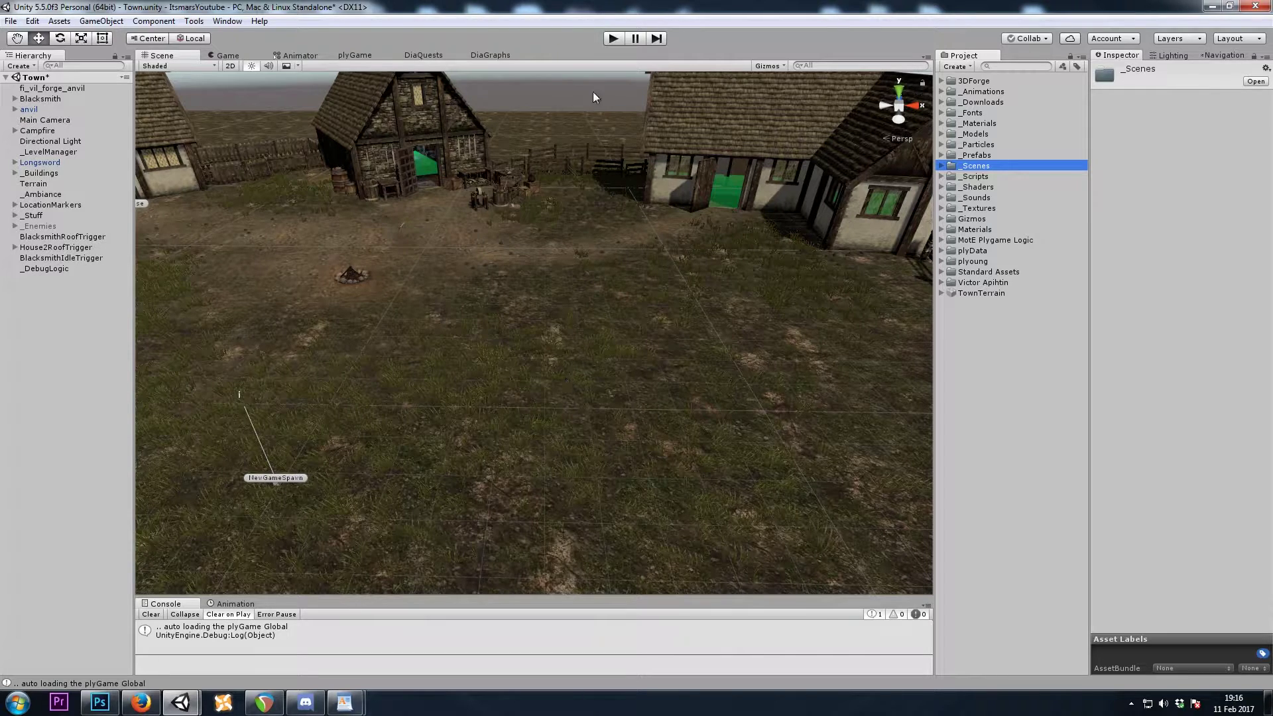
Open the rpg_ui scene from the _Scenes folder, saving the Town scene's pending changes.
double_click(986, 167)
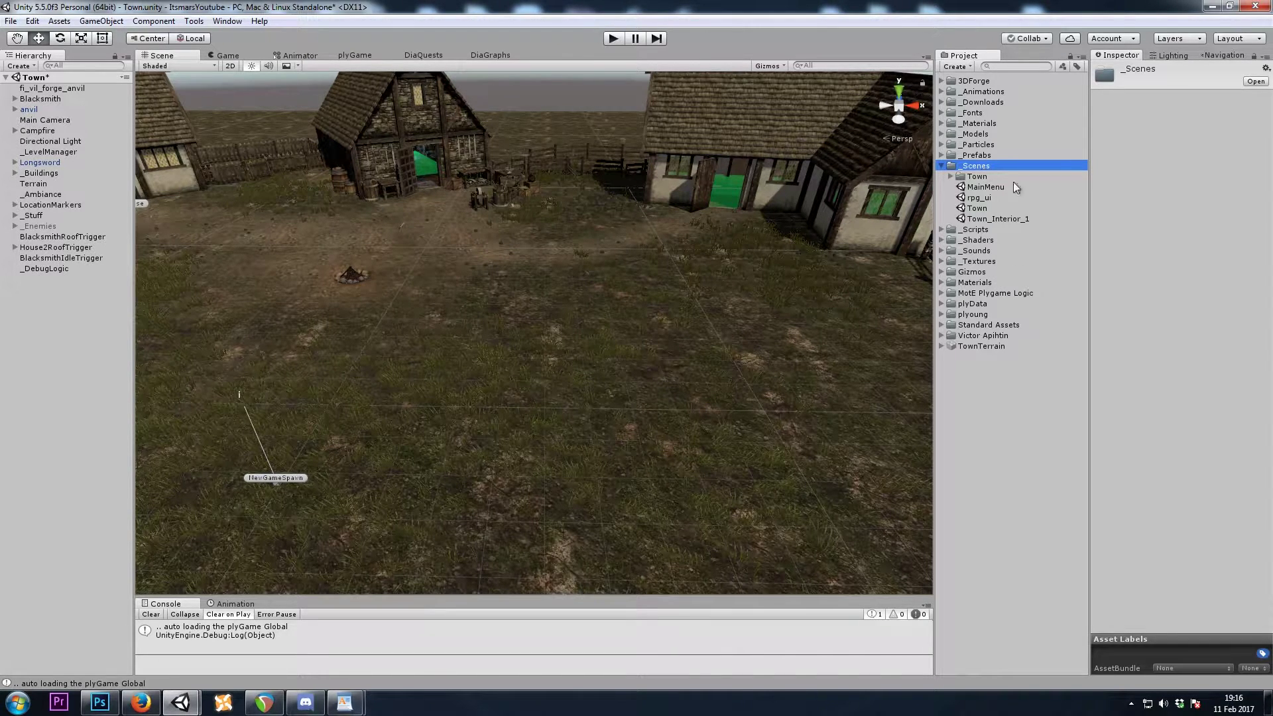
double_click(978, 198)
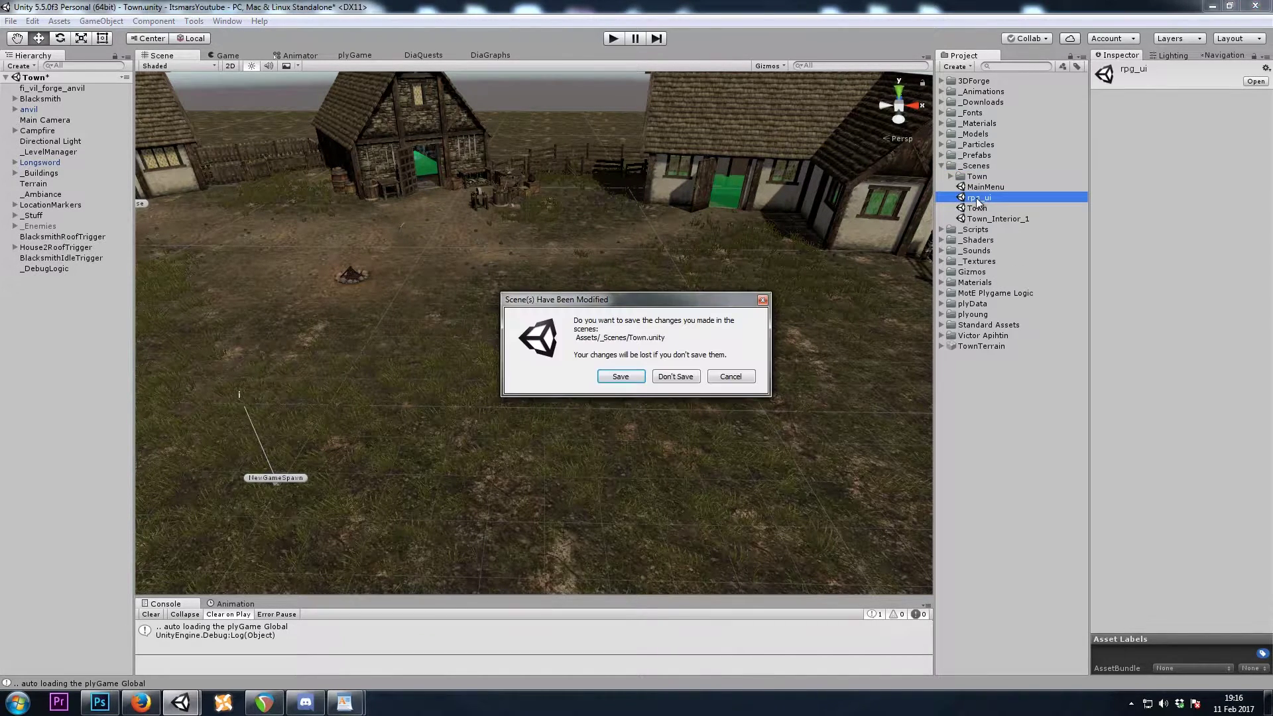
left_click(630, 379)
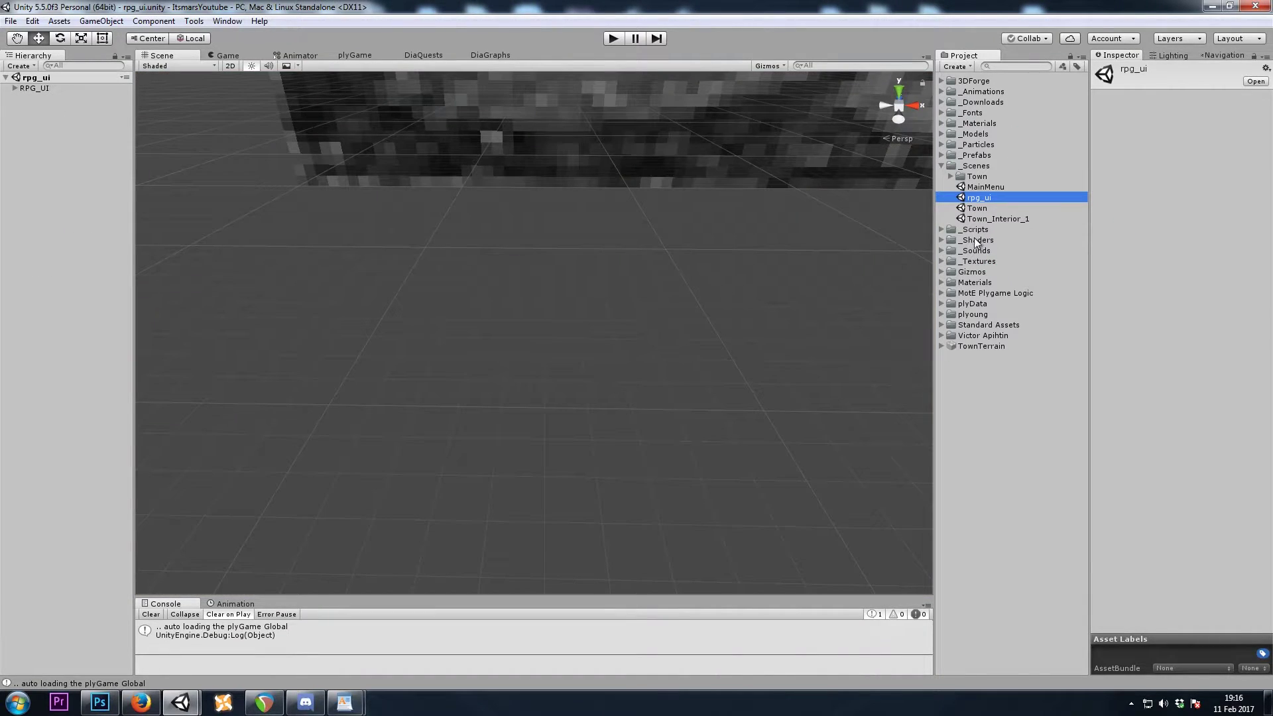
Find the HealthOrbs V2 folder and select its four orb textures.
double_click(992, 261)
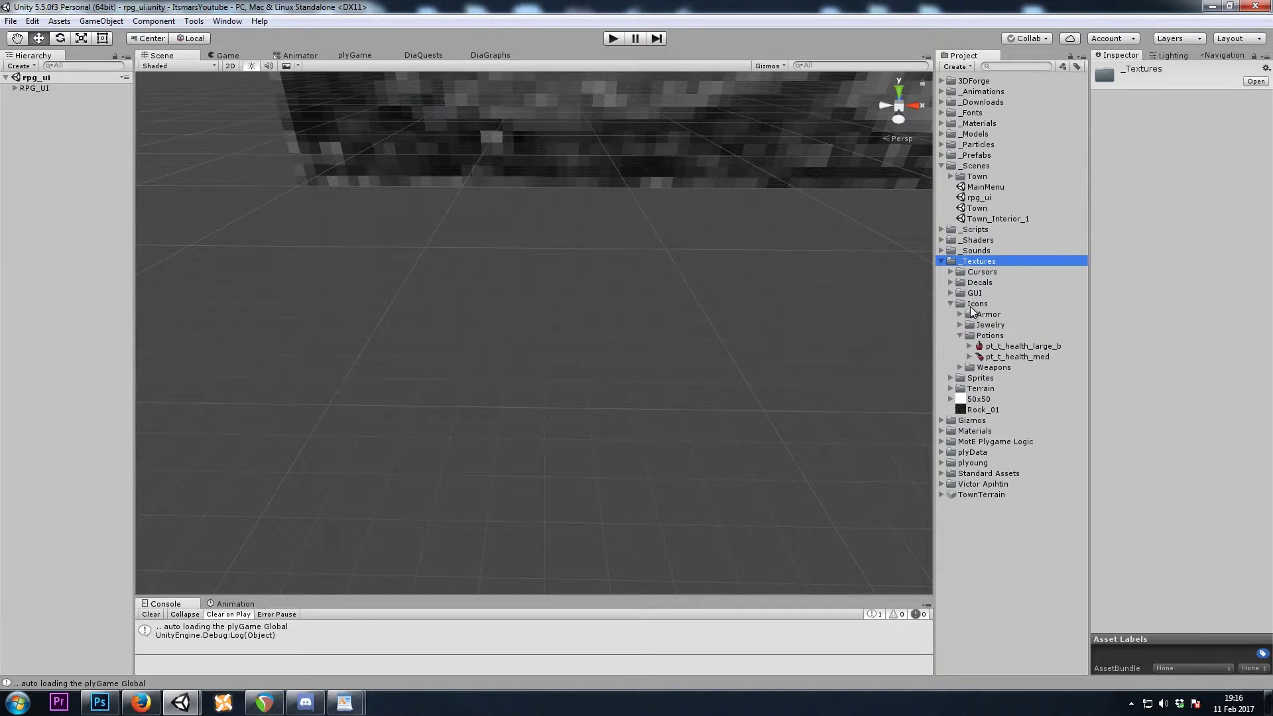
left_click(974, 304)
key("Down")
key("Up")
key("Up")
key("Up")
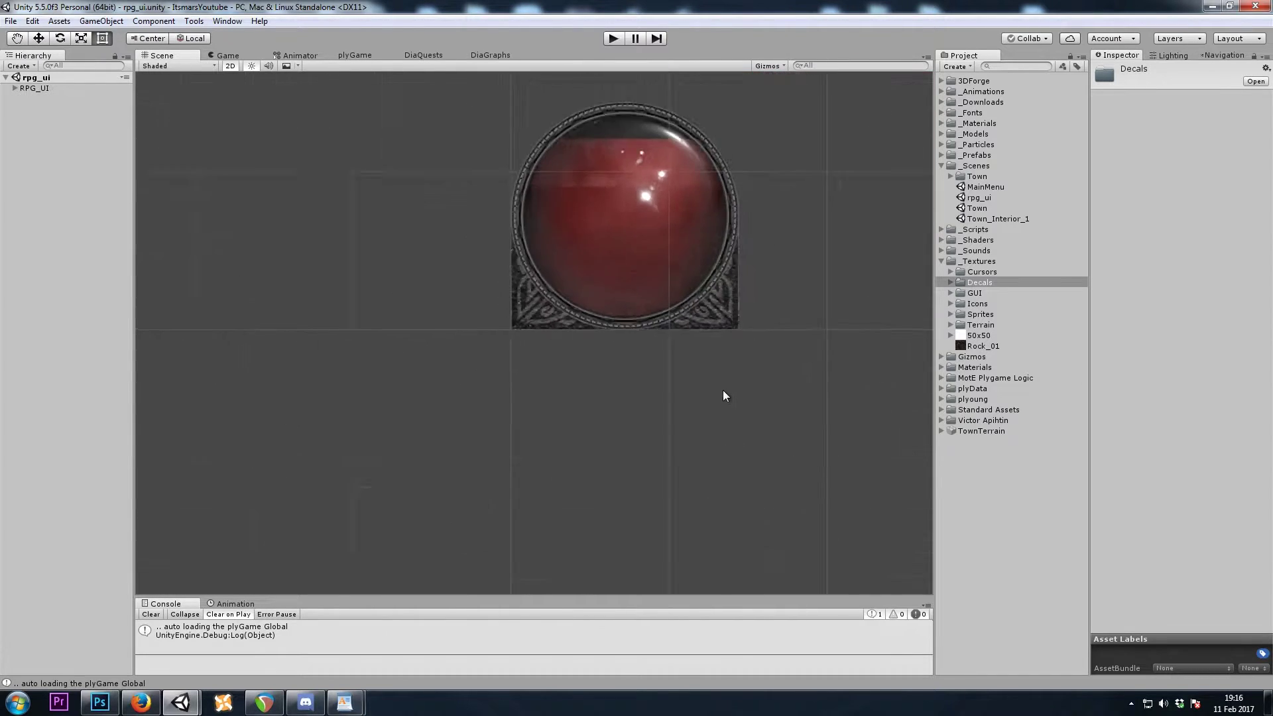
mouse_move(728, 398)
middle_mouse_down()
mouse_move(563, 313)
mouse_move(466, 299)
mouse_move(637, 302)
middle_mouse_up()
scroll(636, 302, "down", 2)
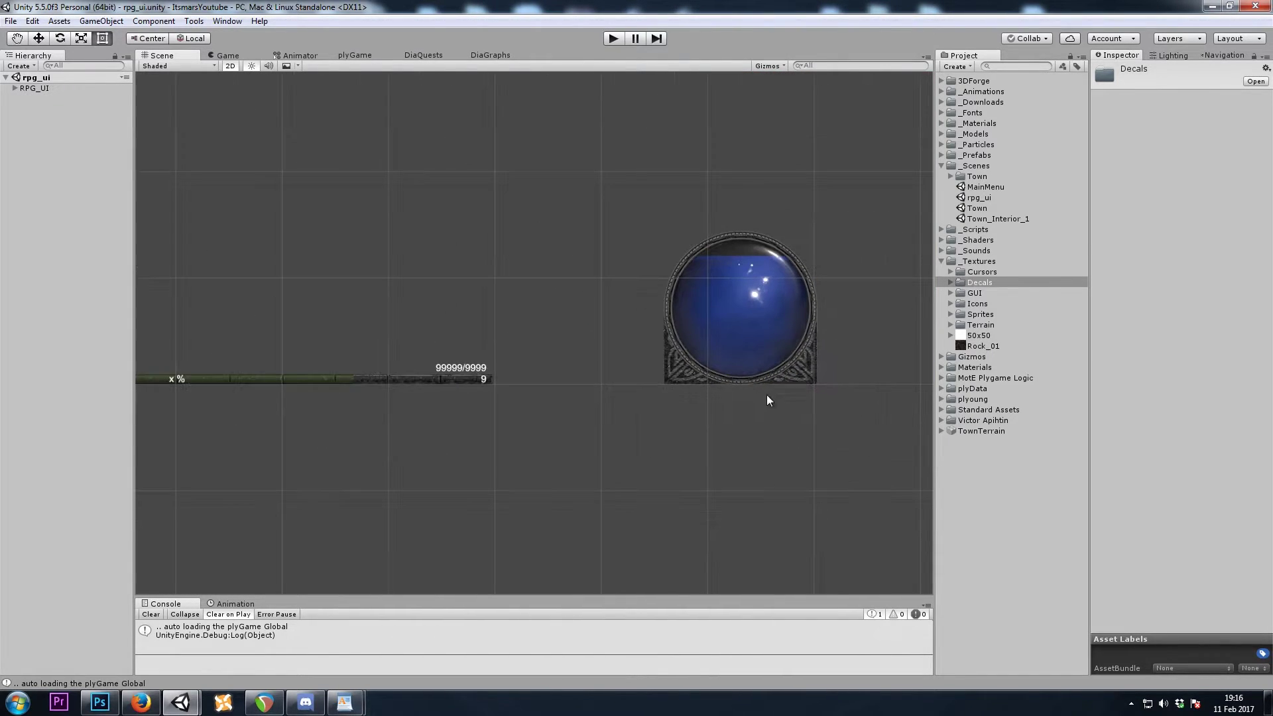
scroll(637, 412, "up", 2)
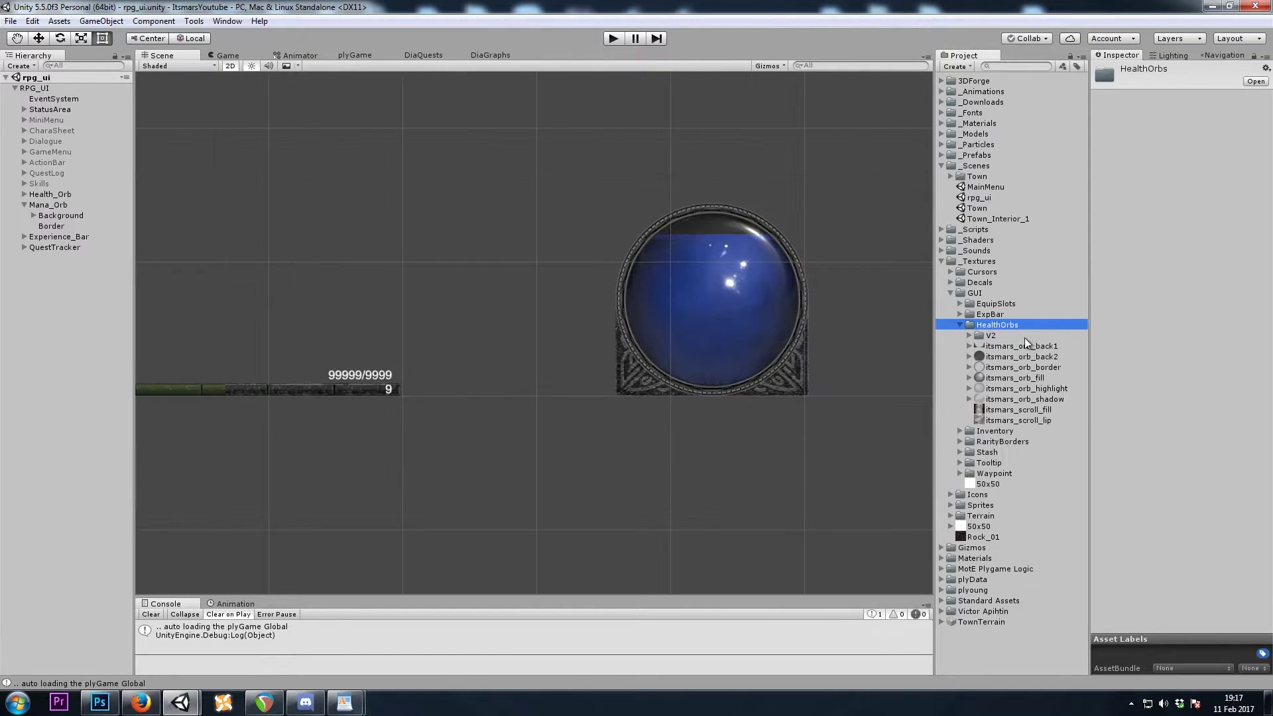
left_click(1023, 335)
left_click(1027, 346)
left_click(1015, 378, "shift")
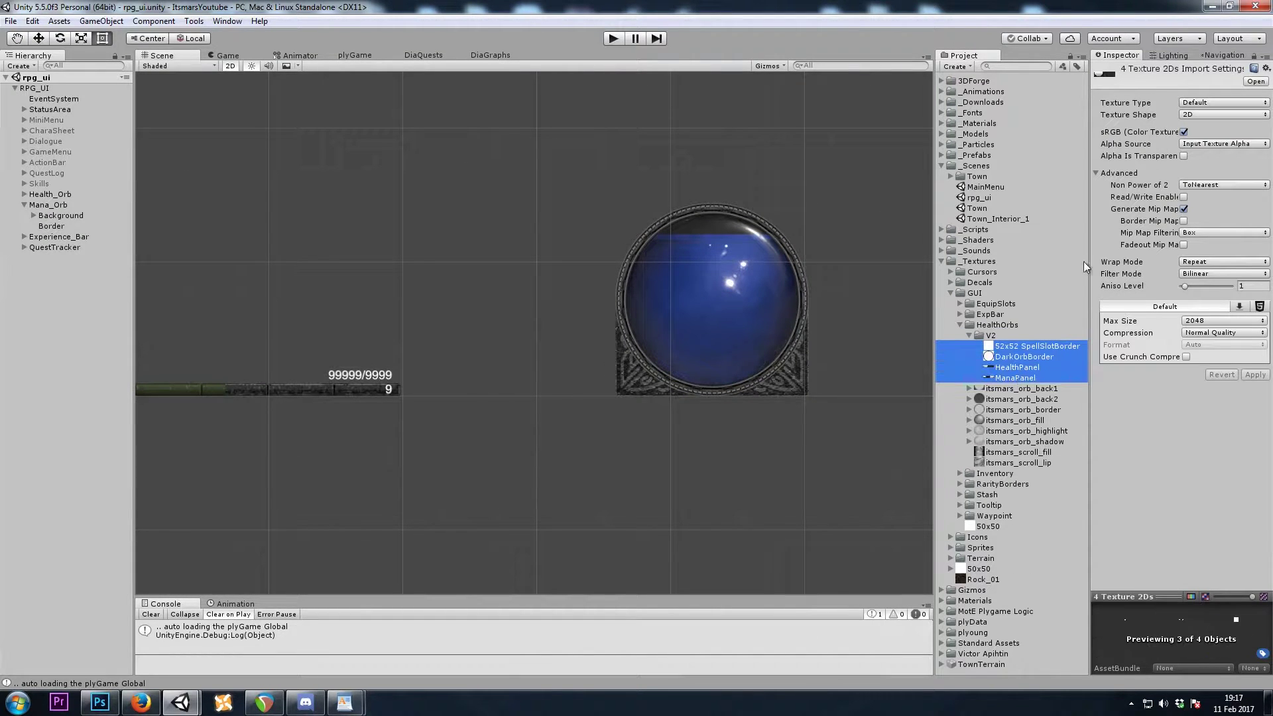
Set the four V2 textures to Sprite (2D and UI) with Point (no filter) filtering.
left_click(1190, 103)
left_click(1168, 163)
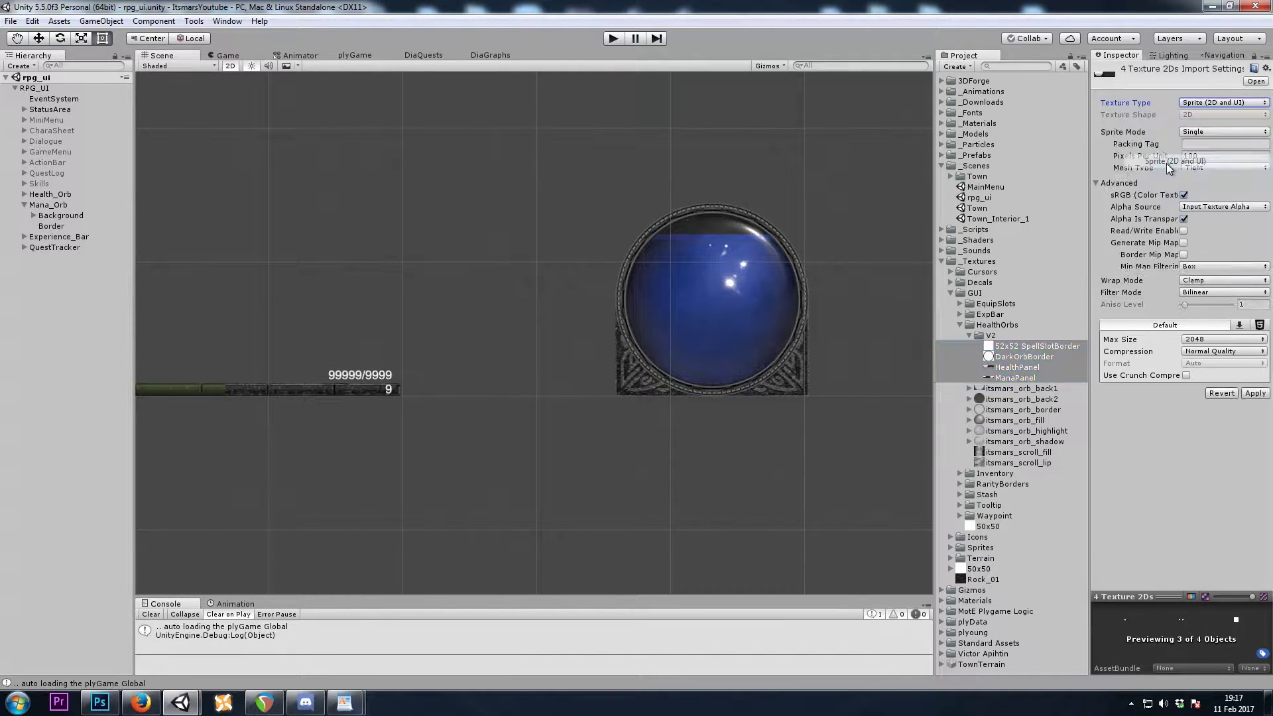
left_click(1255, 413)
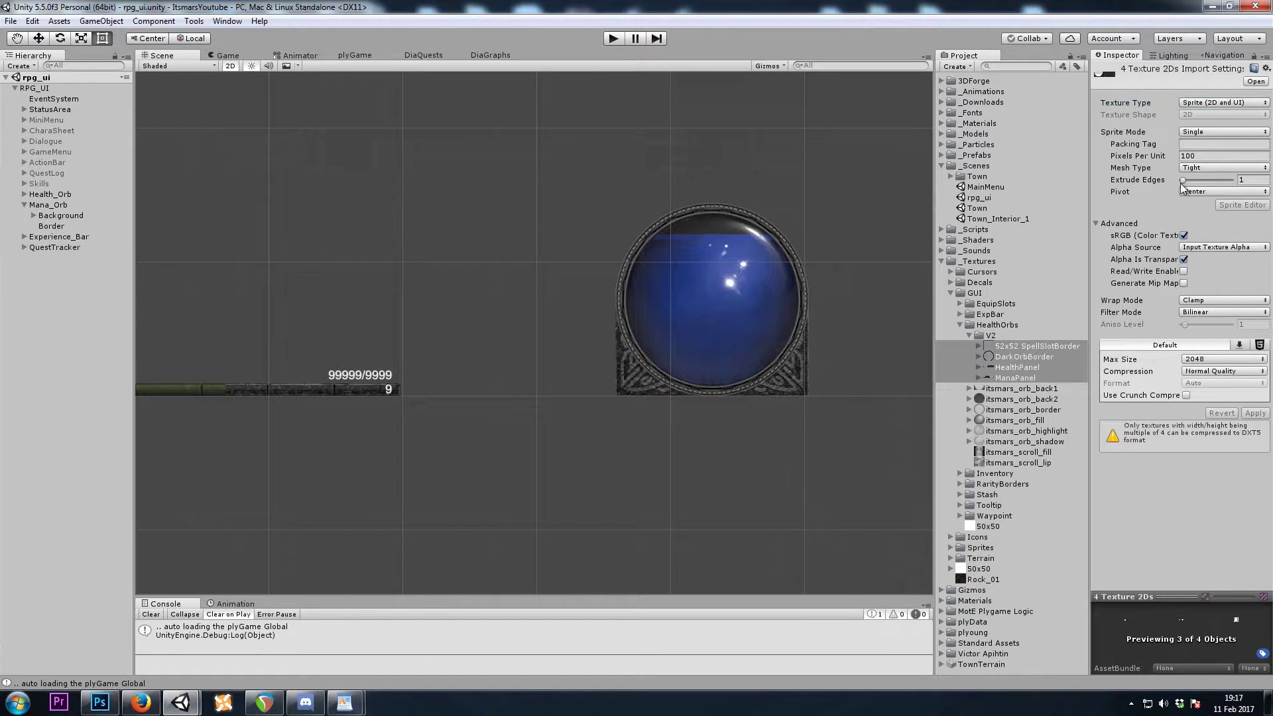
left_click(1188, 312)
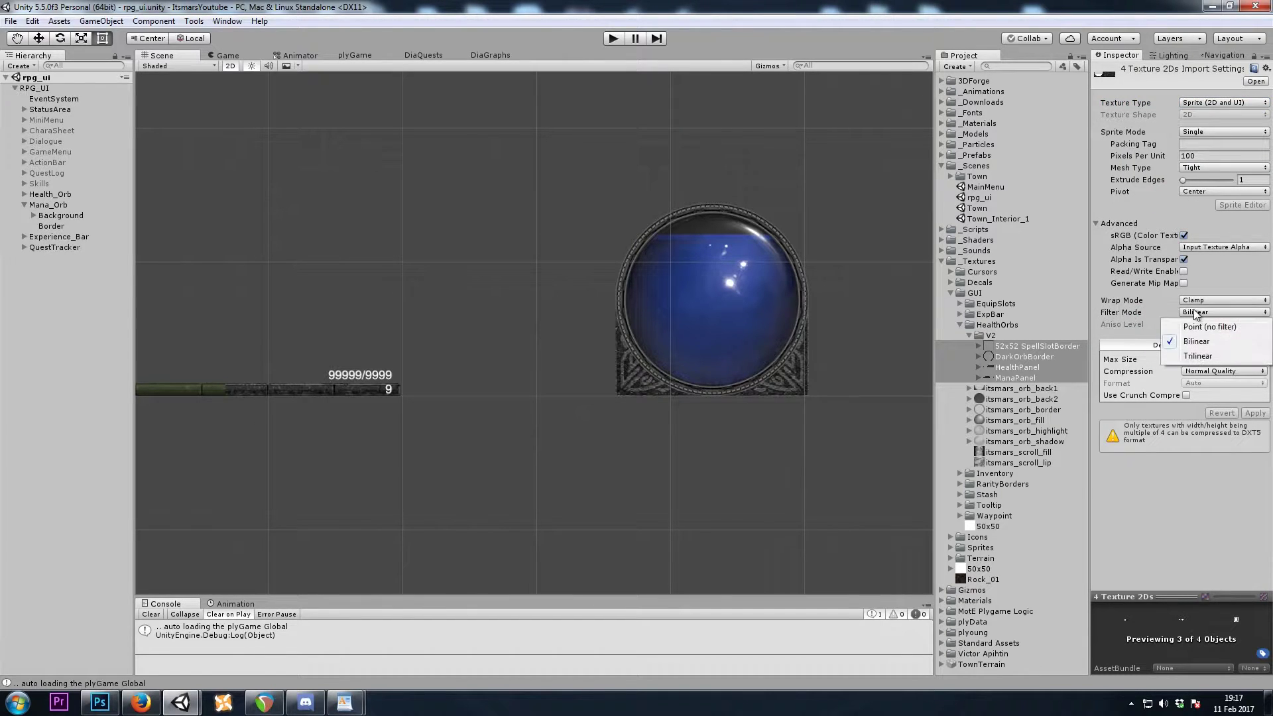
left_click(1208, 326)
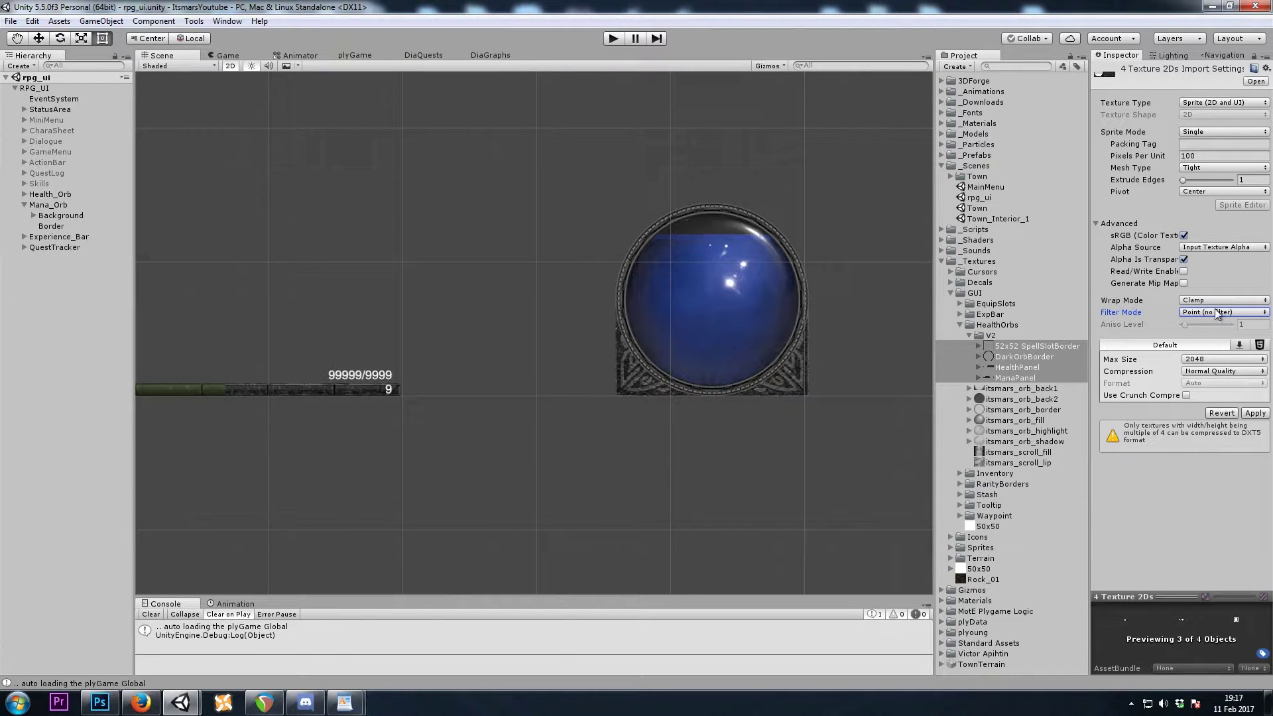
left_click(1252, 413)
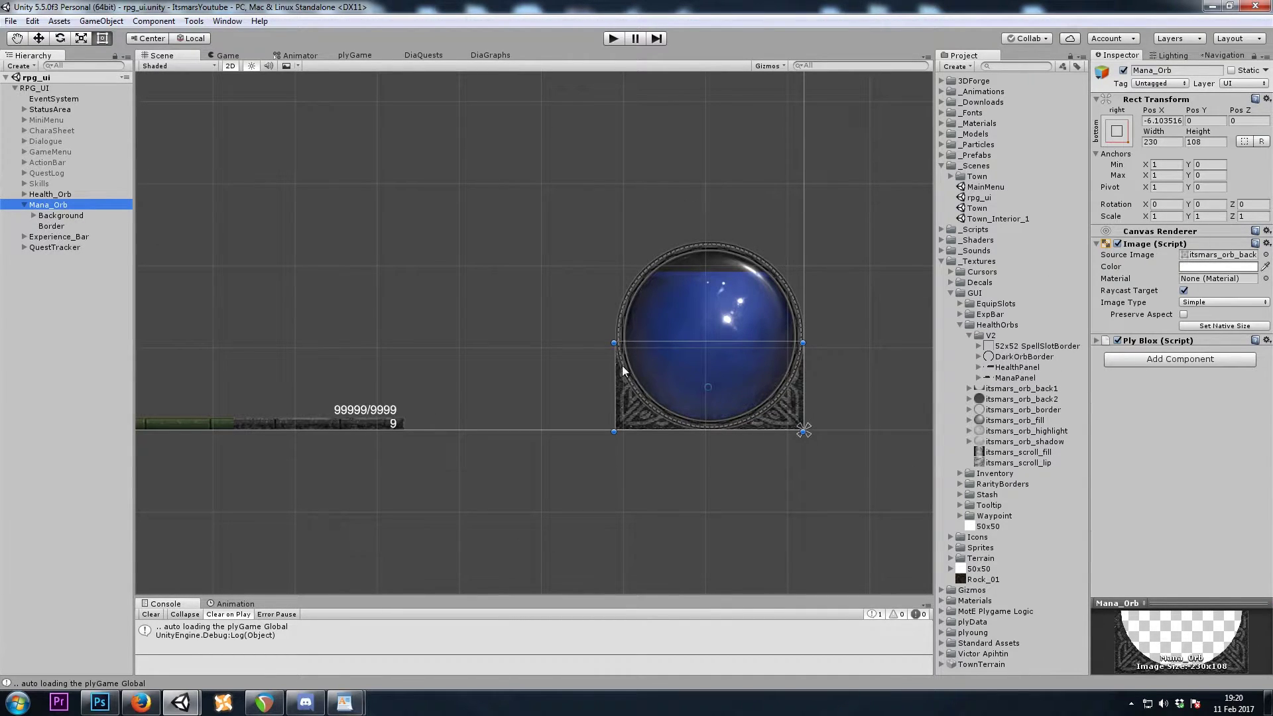
Give Mana_Orb the ManaPanel source image at 530×129.
left_click_drag(632, 414, 604, 438)
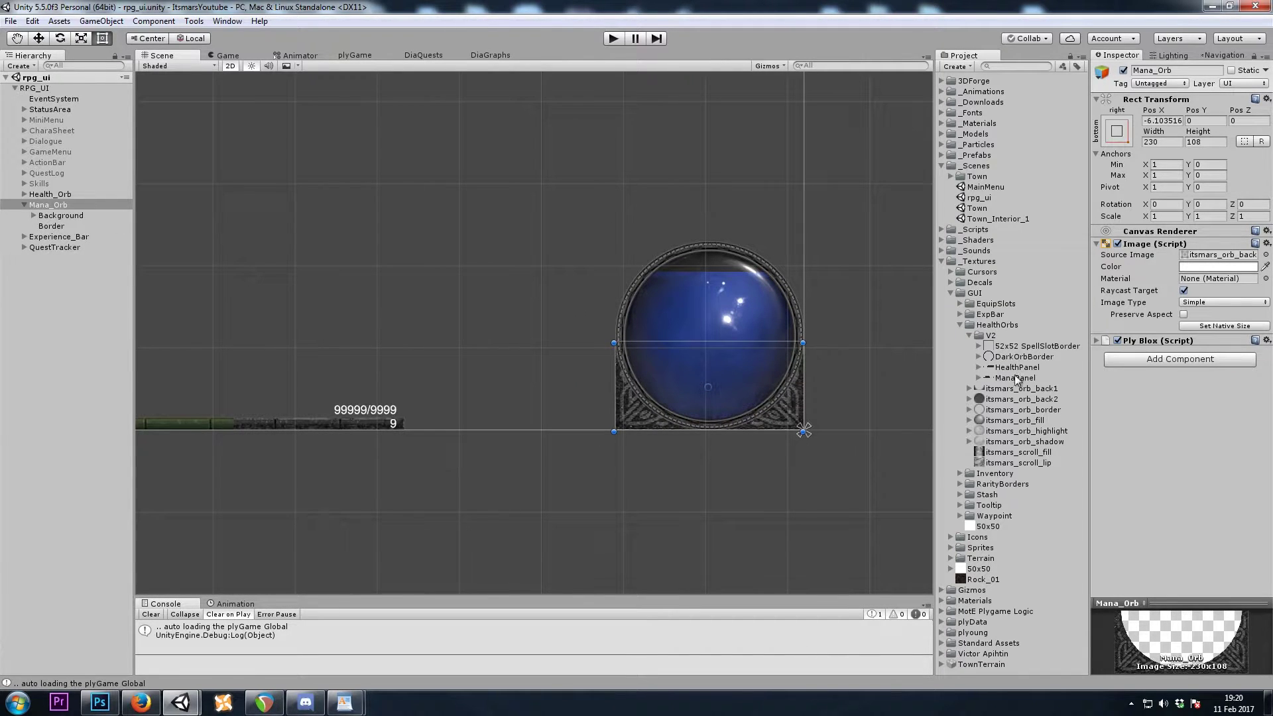
left_click_drag(1016, 378, 1203, 259)
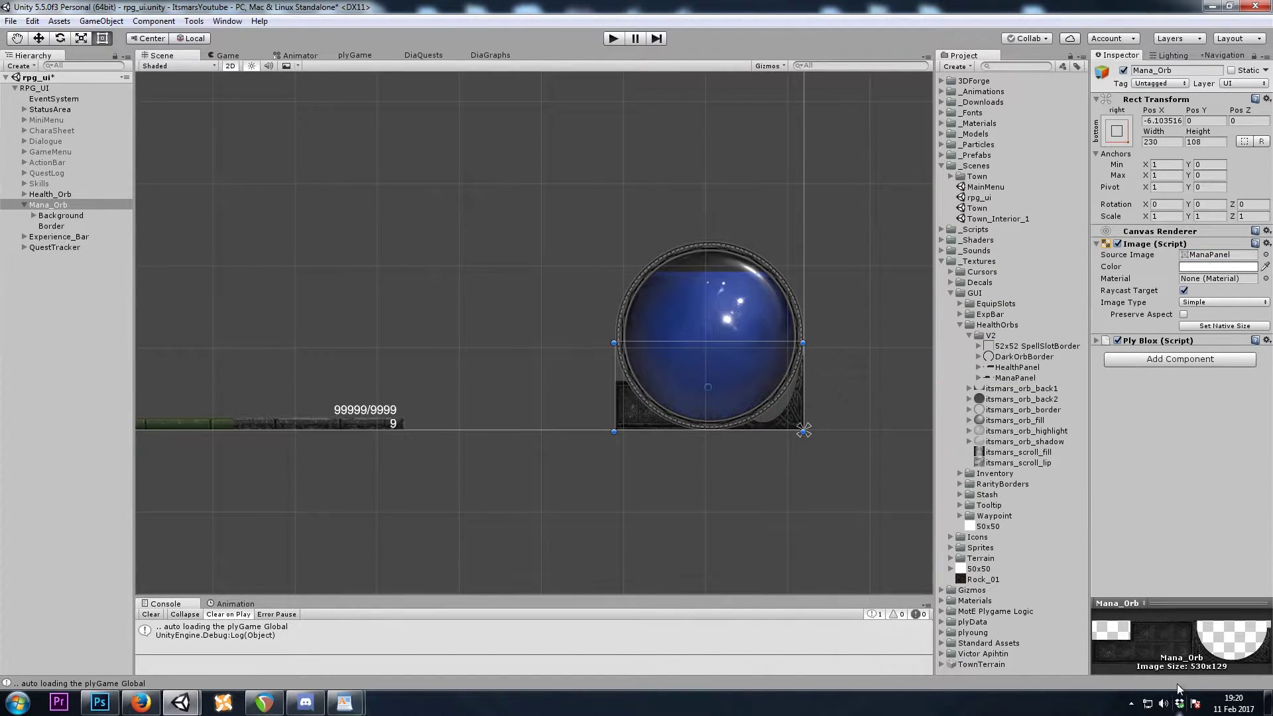
left_click(1162, 143)
type("5")
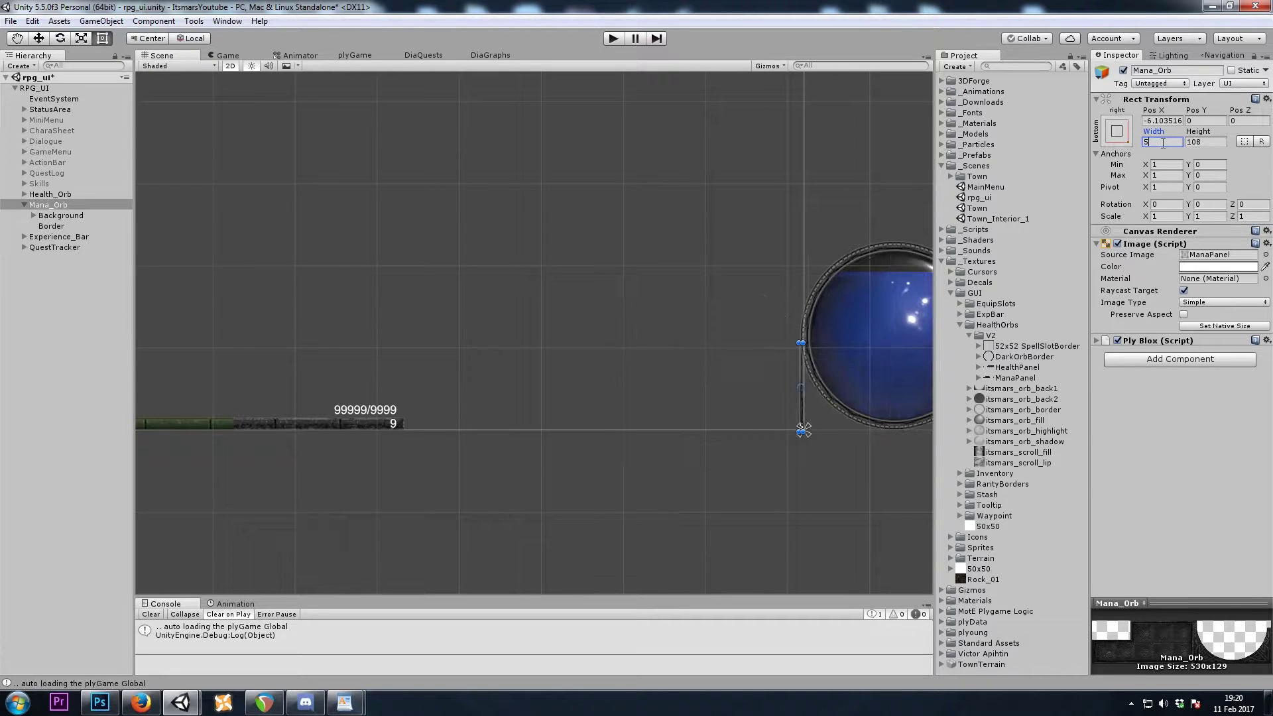
type("30")
key("Tab")
type("129")
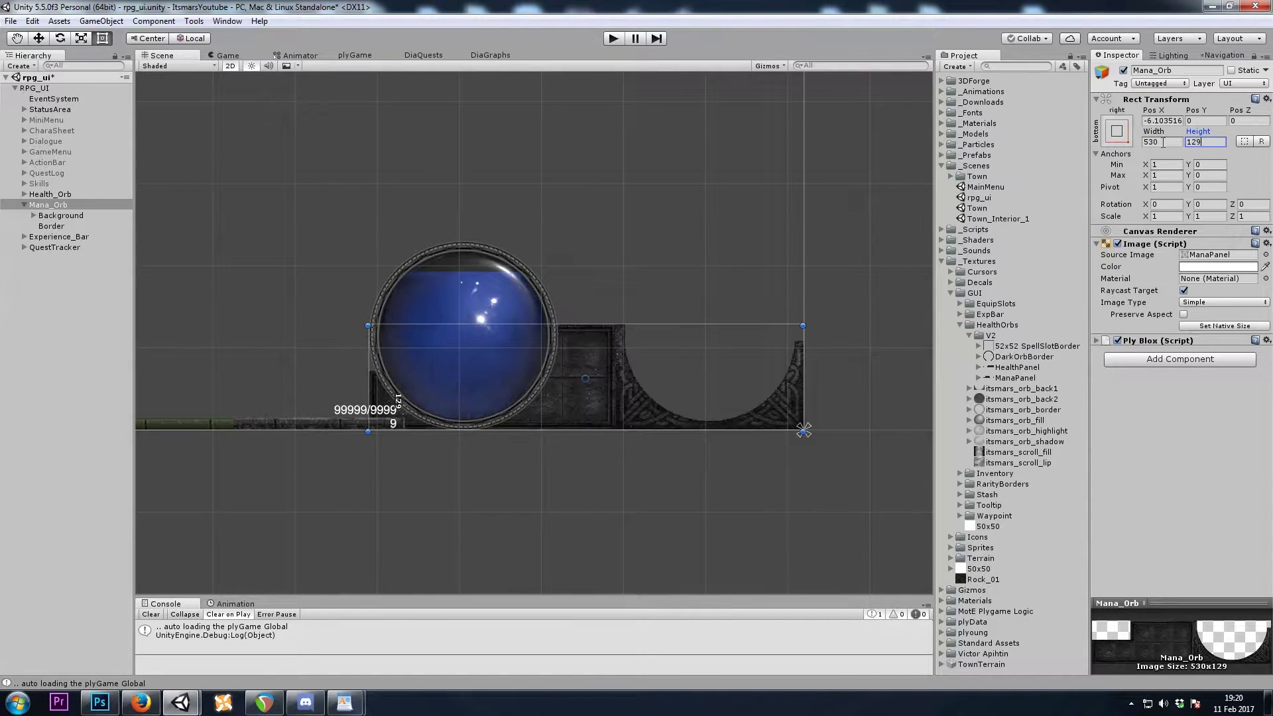
Anchor and snap the orb's Background and Border images to the bottom-right corner.
left_click(58, 215)
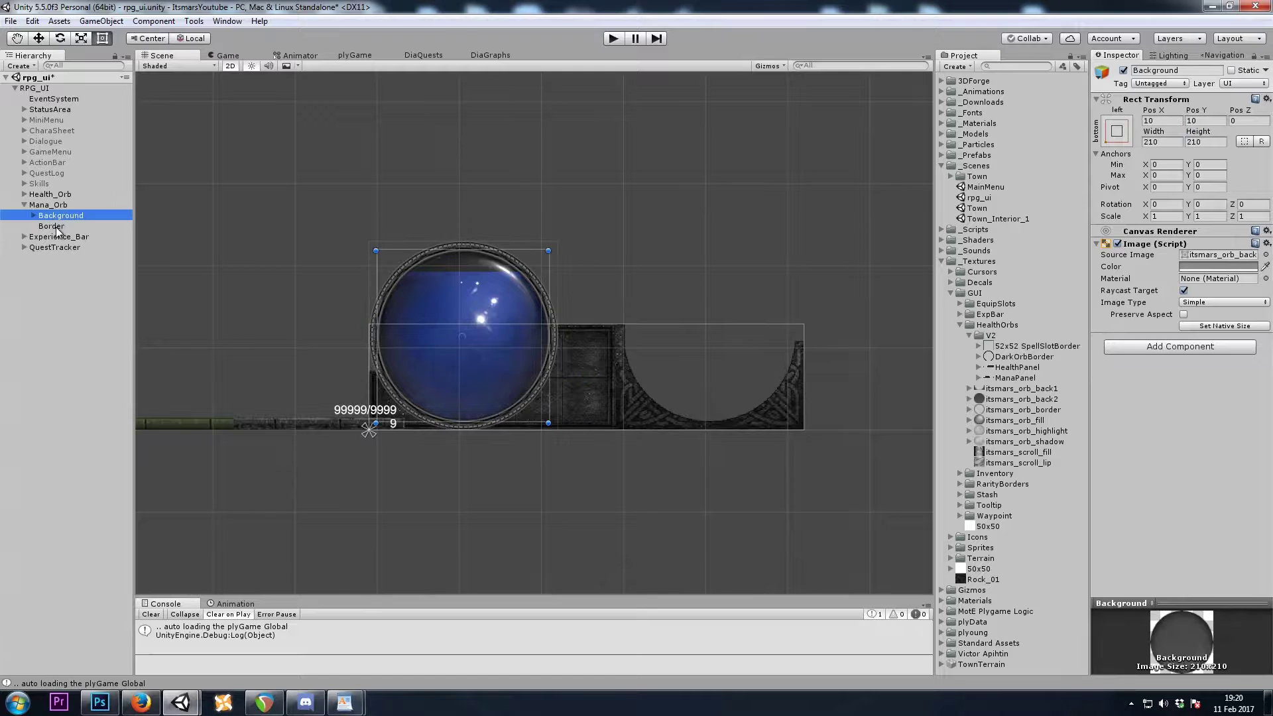
left_click(57, 226, "shift")
left_click_drag(530, 372, 604, 334)
left_click(1116, 132)
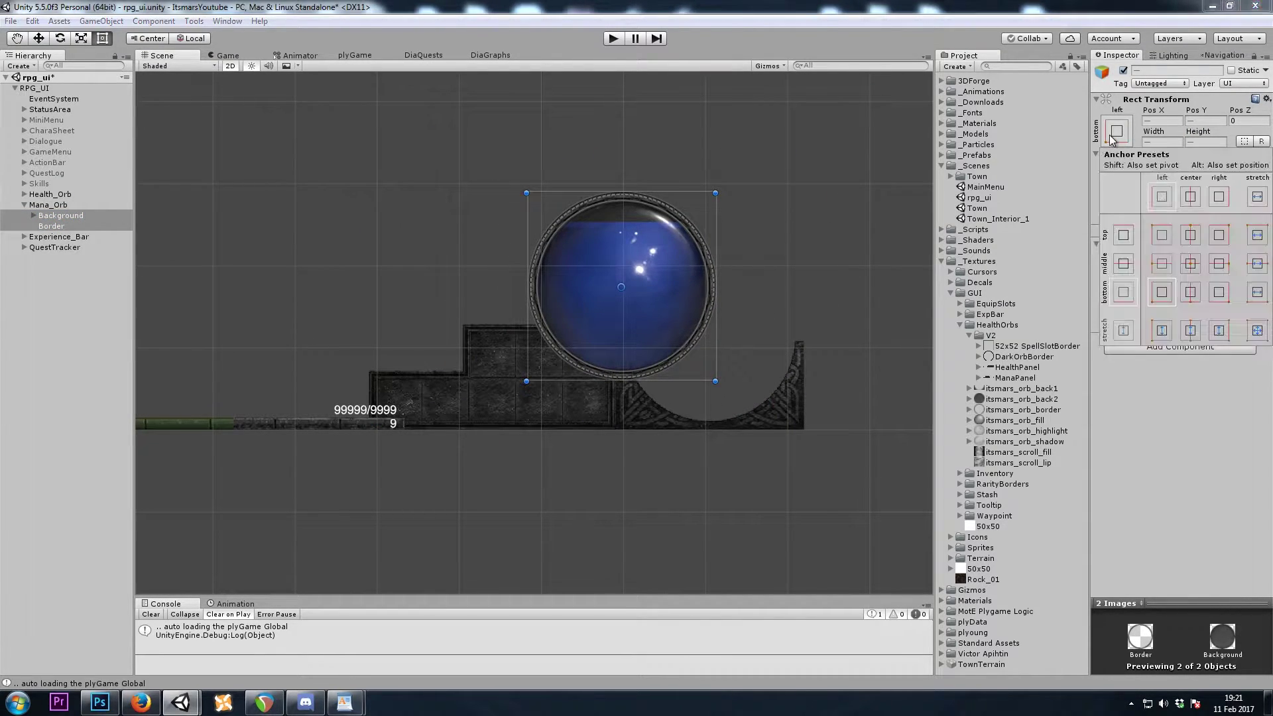
left_click(1224, 298, "alt")
left_click(281, 255)
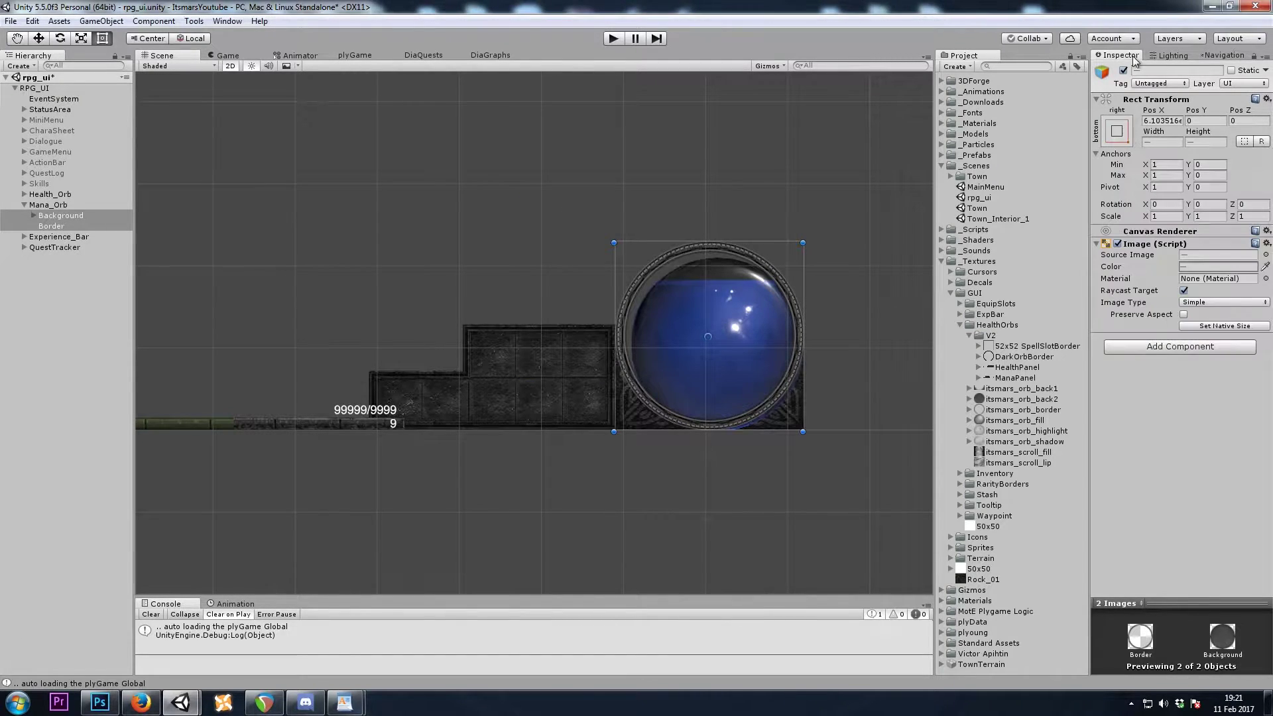
Position the orb's Background at X -10, Y 10.
left_click(55, 218)
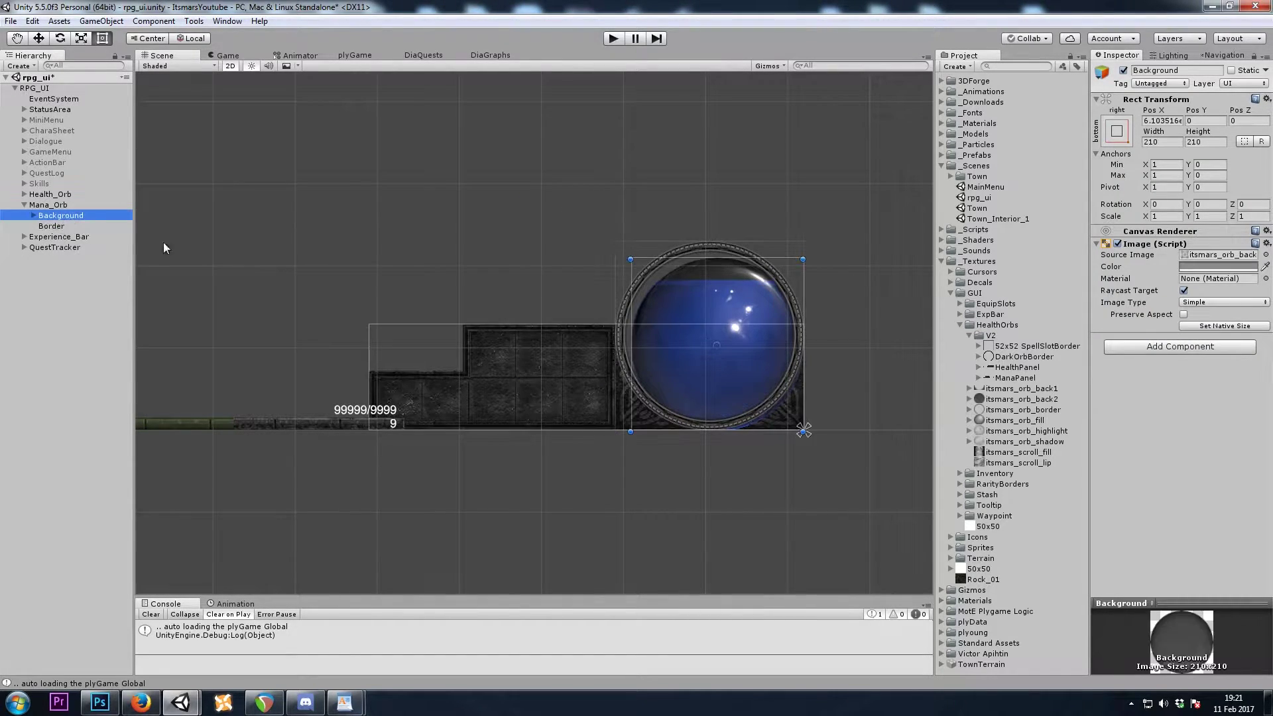
left_click_drag(756, 332, 726, 318)
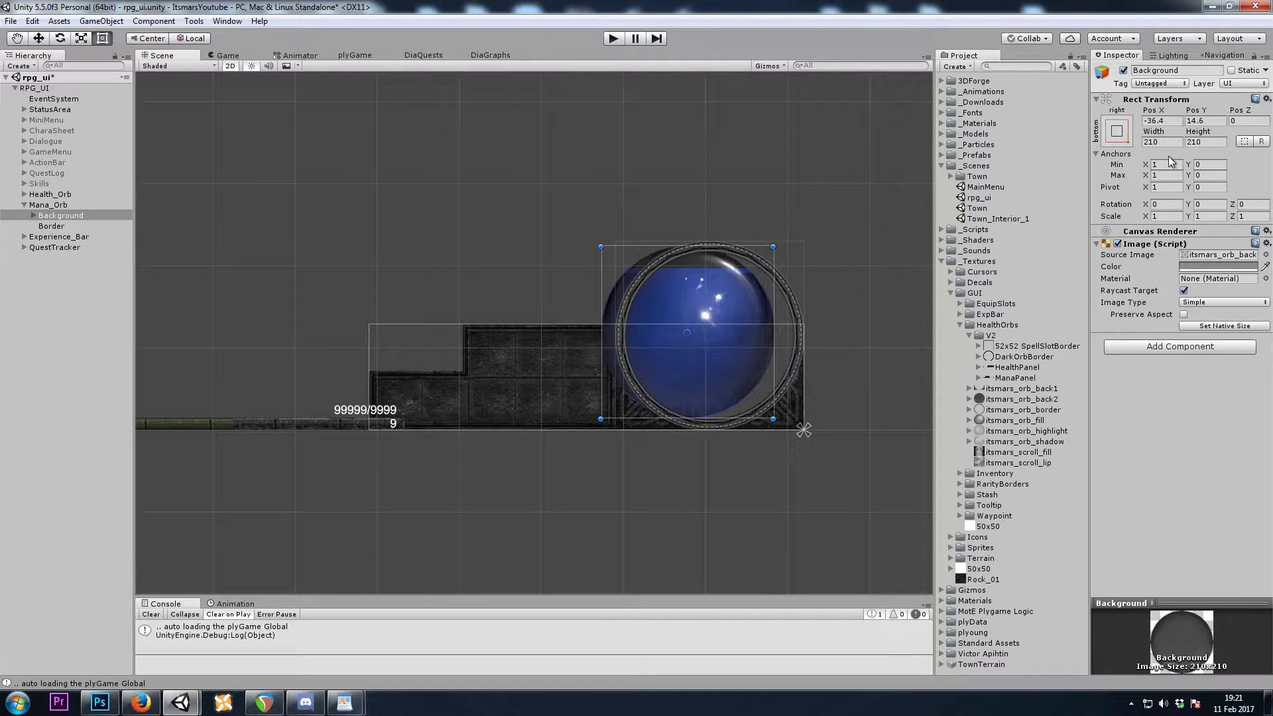
left_click(1171, 120)
type("-10")
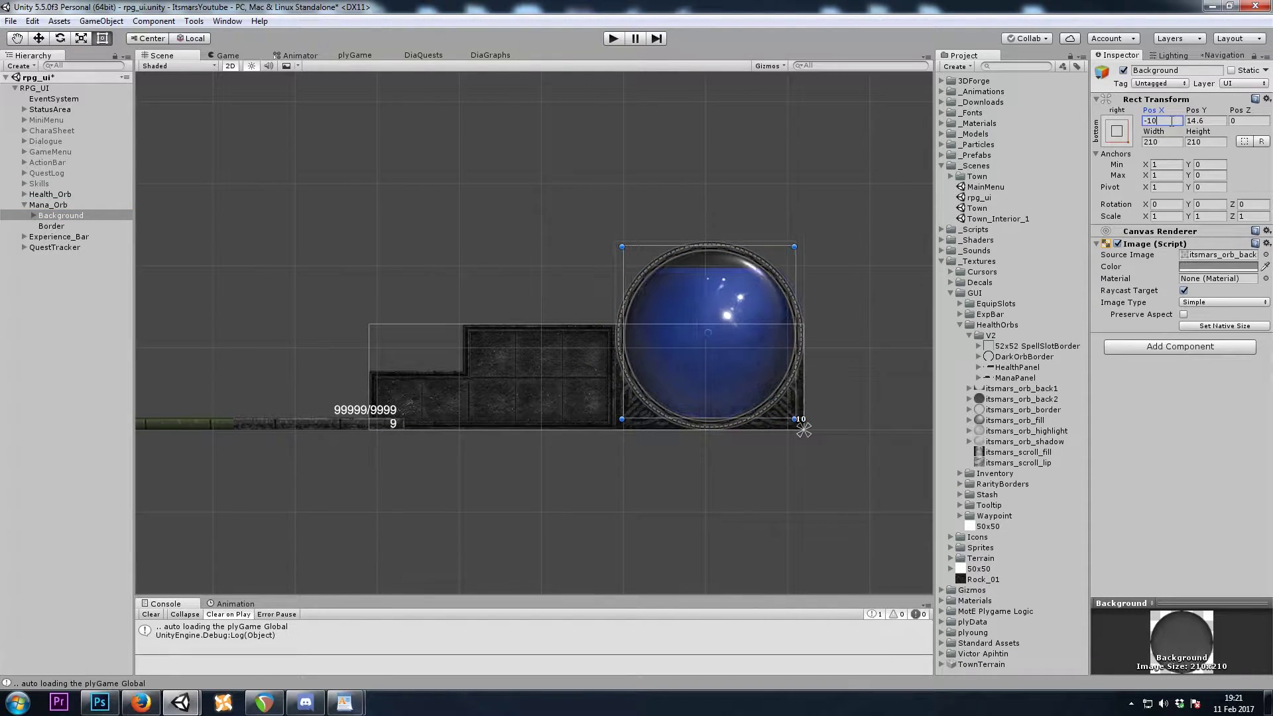
left_click(1207, 121)
type("10")
scroll(628, 500, "down", 3)
scroll(664, 428, "up", 2)
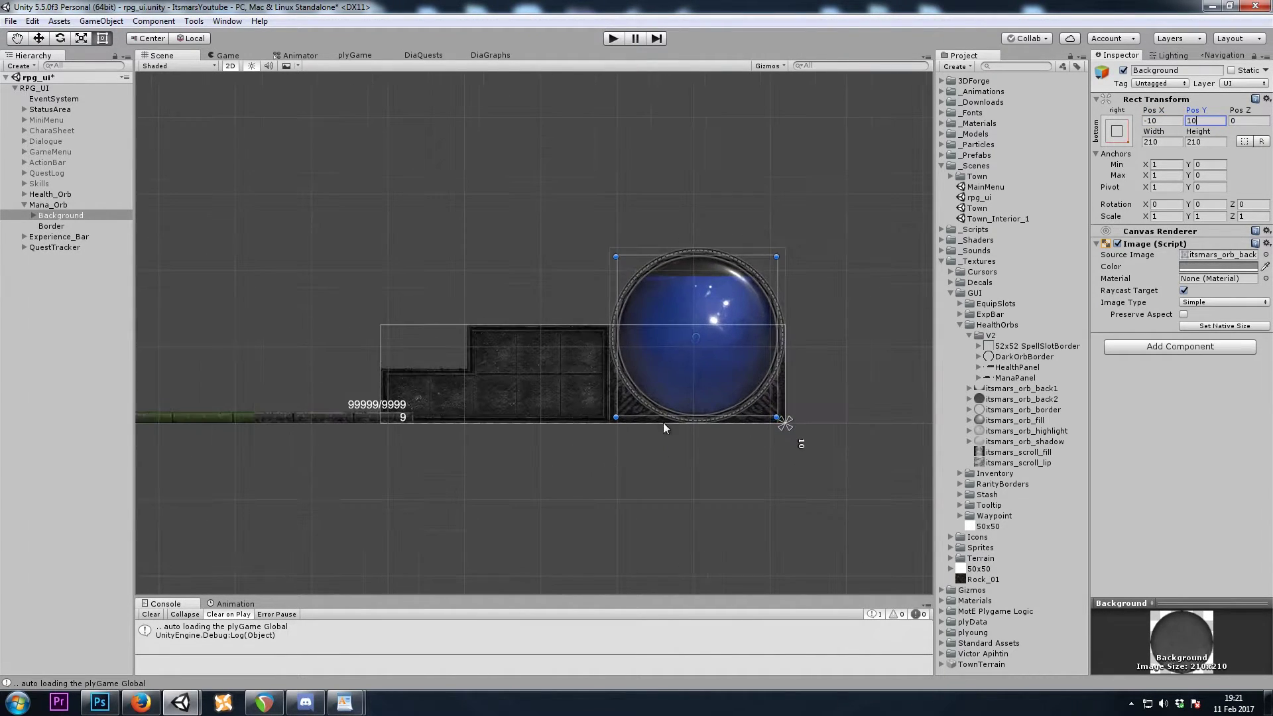
Assign the DarkOrbBorder sprite to the orb's Border image.
left_click(56, 228)
left_click_drag(1024, 356, 1219, 255)
scroll(504, 300, "down", 2)
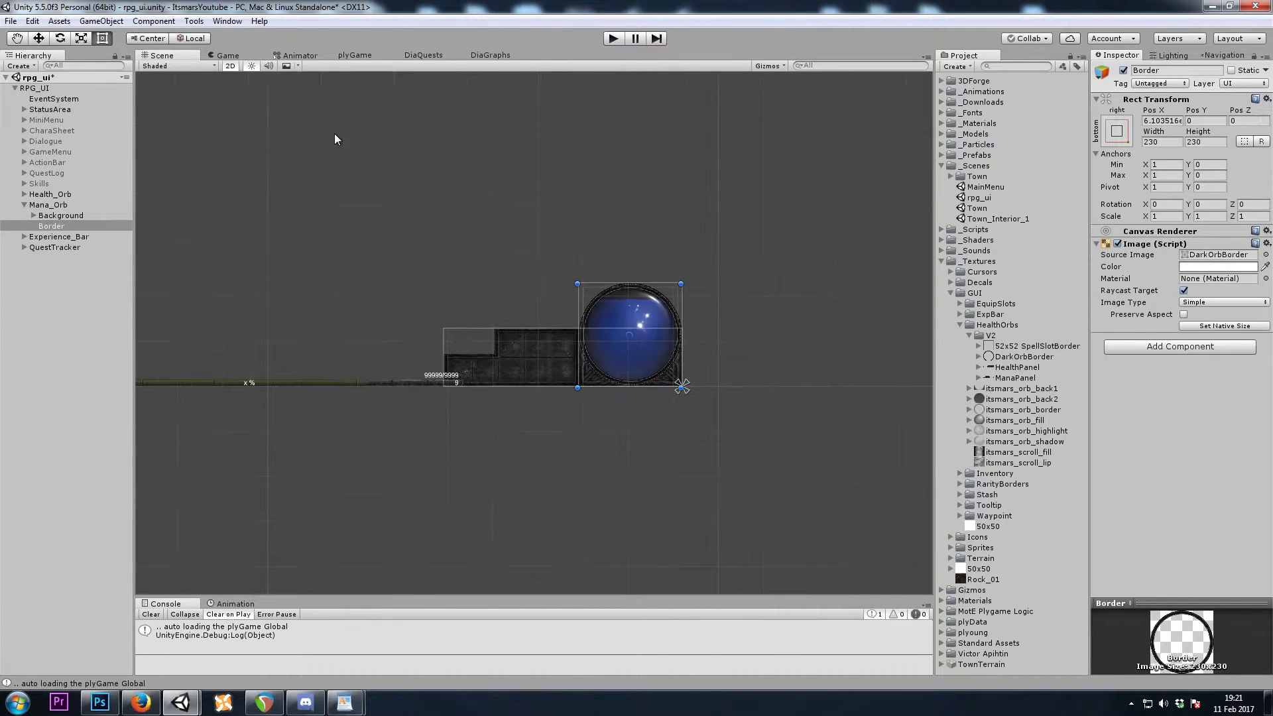
Preview the HUD in the Game view at a 16:9 aspect ratio.
left_click(229, 56)
left_click(247, 66)
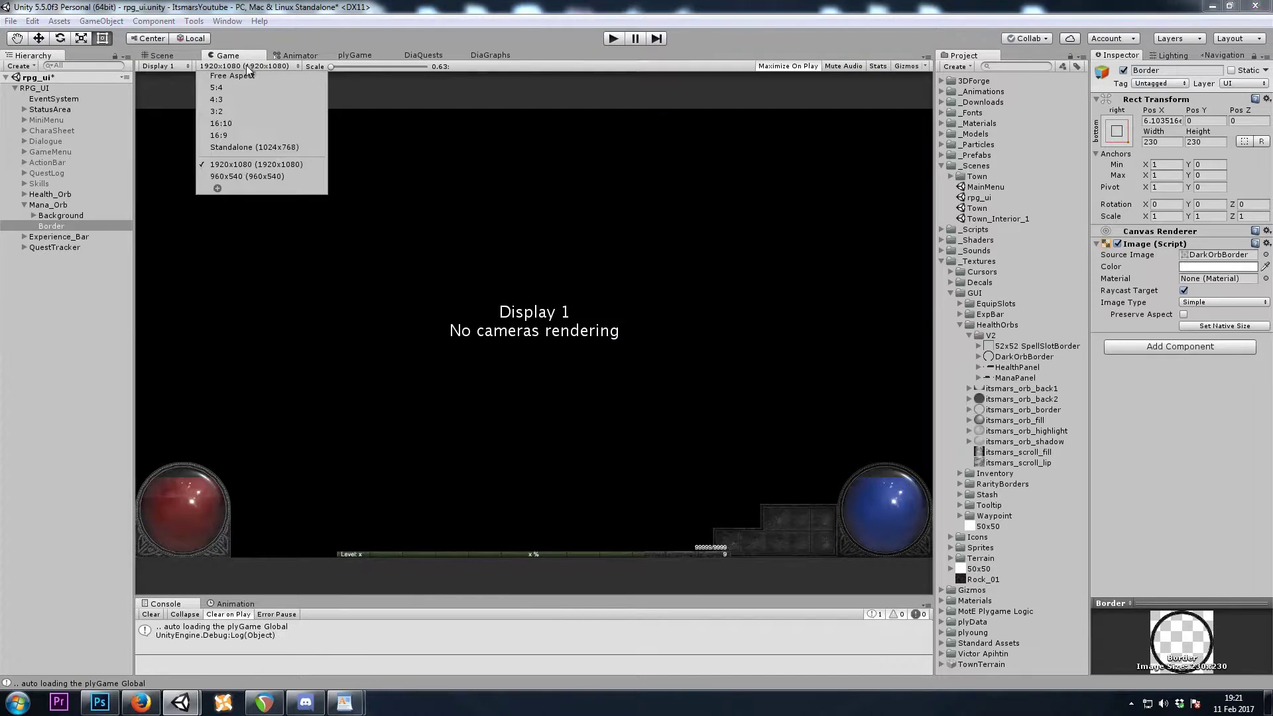
left_click(244, 129)
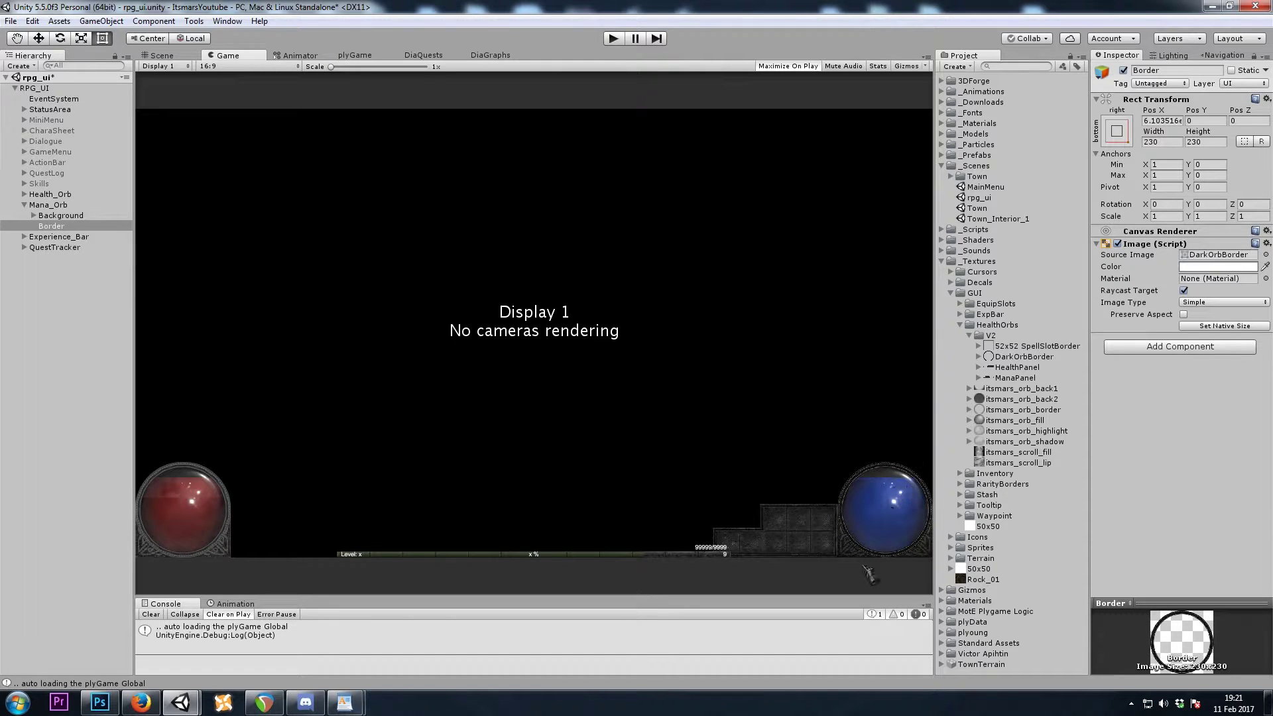
Confirm the DarkOrbBorder texture keeps Point (no filter) filtering.
left_click(1026, 357)
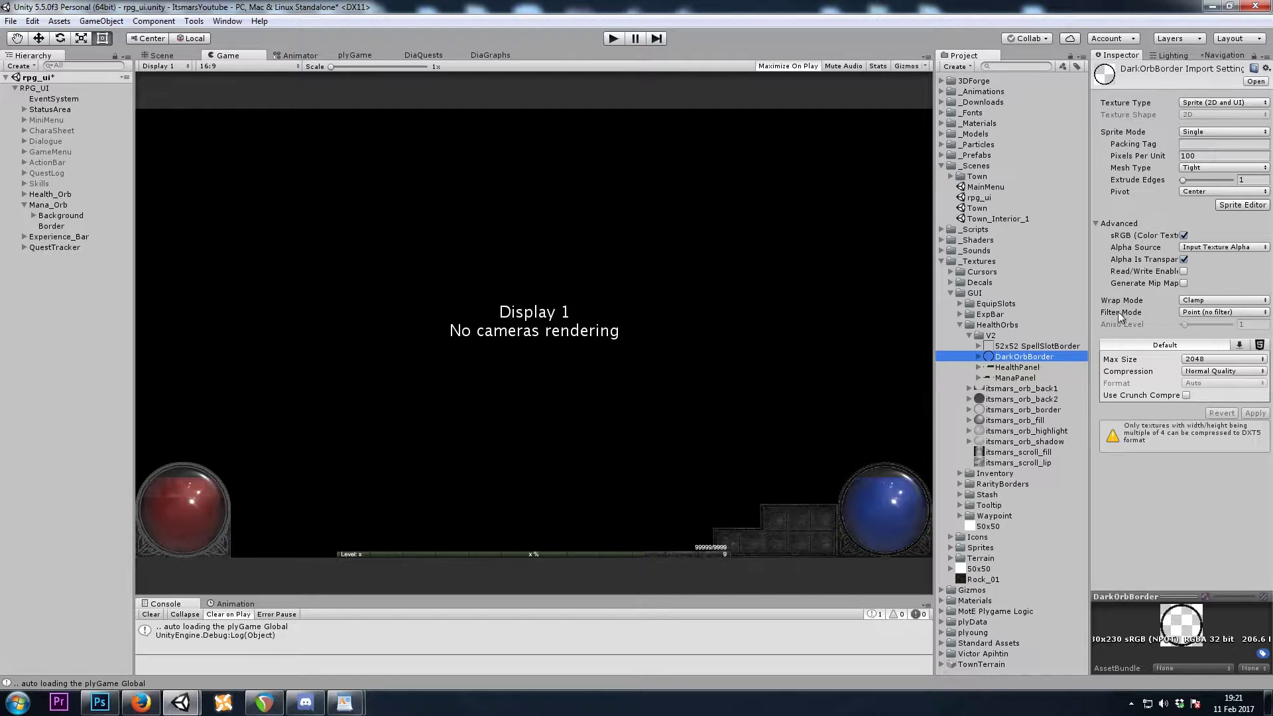
left_click(1213, 313)
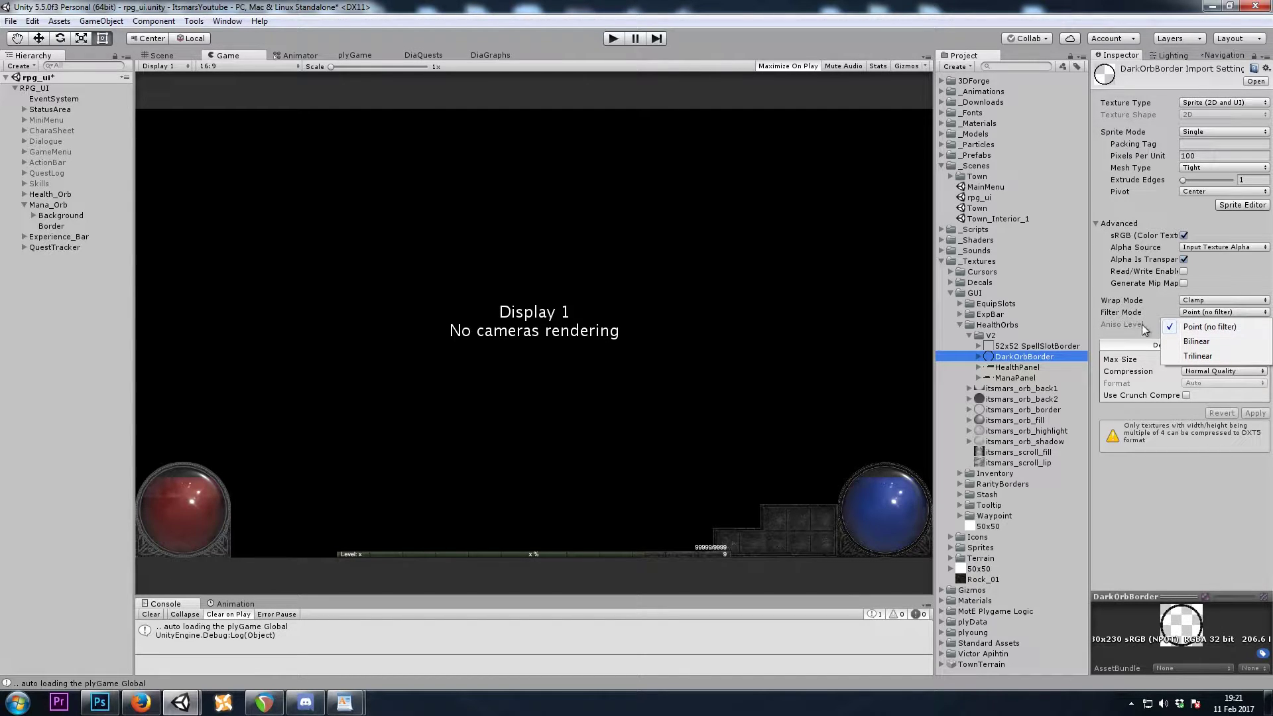
left_click(1208, 326)
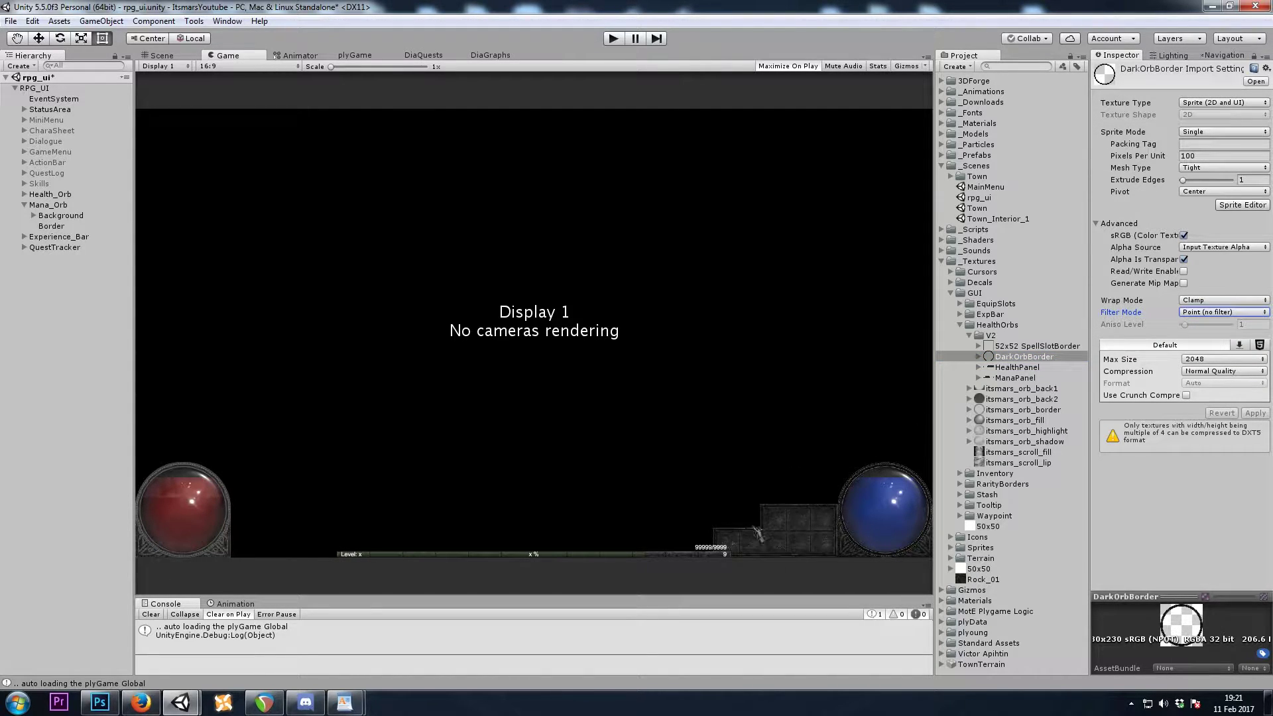
Preview at 1920x1080, zoom in with the Scale slider, then shrink back to fit.
left_click(230, 67)
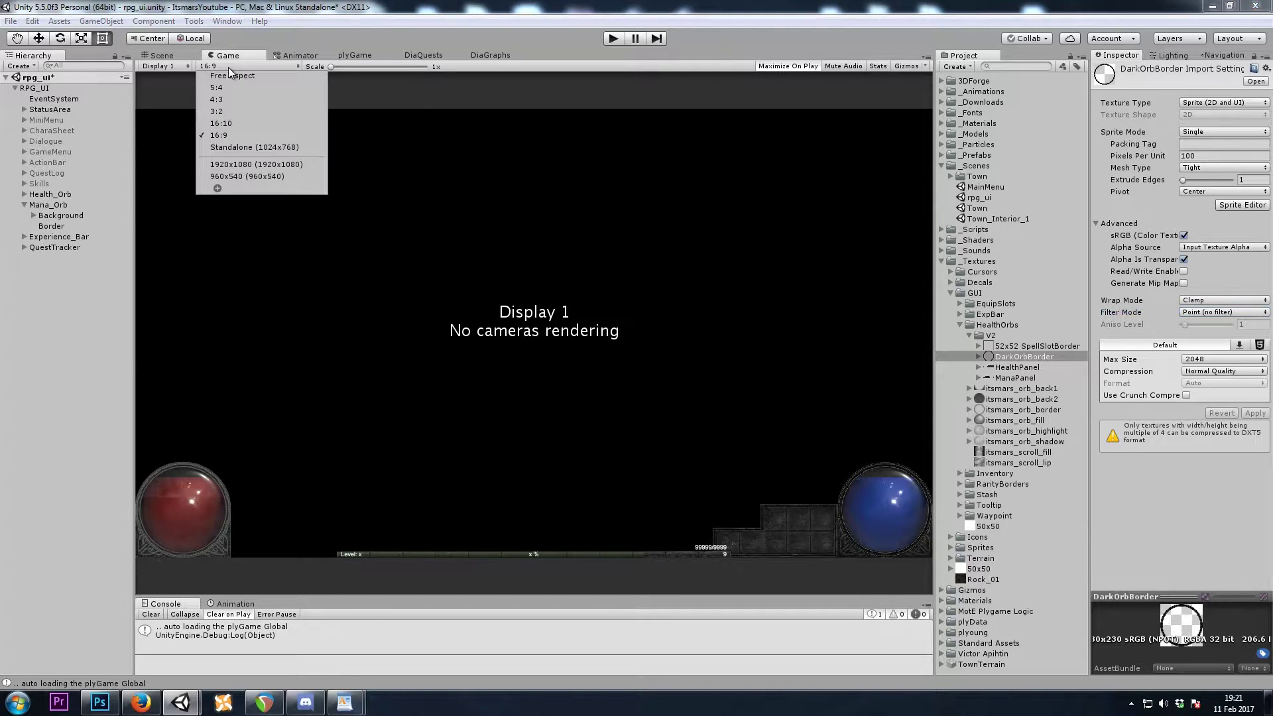
left_click(233, 67)
left_click(239, 66)
left_click(235, 164)
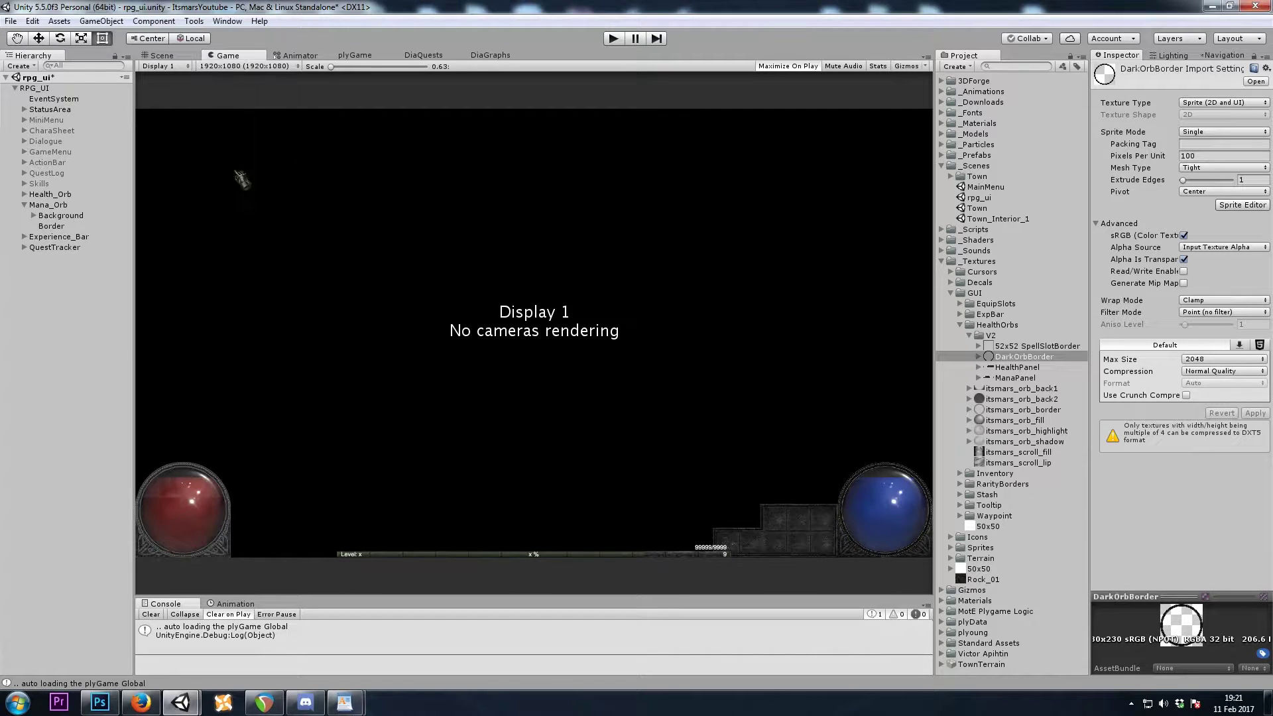
left_click_drag(334, 66, 352, 67)
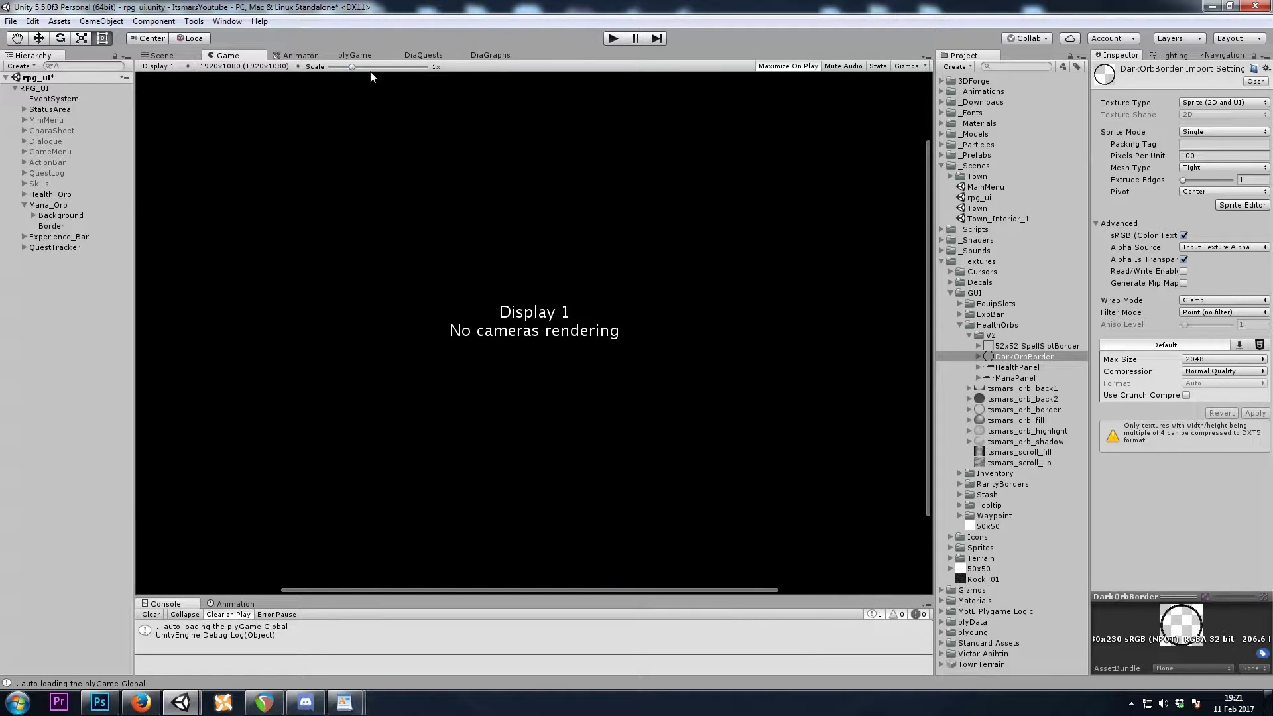
middle_click_drag(710, 506, 528, 331)
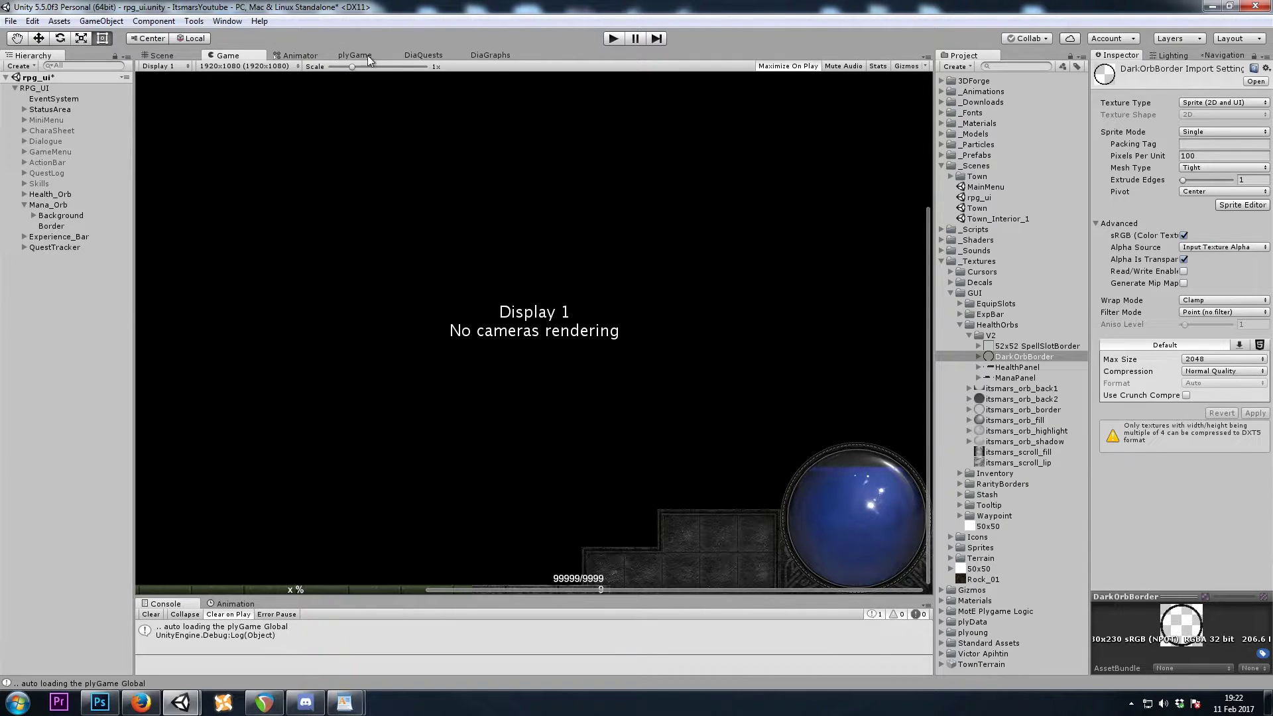
left_click_drag(347, 67, 330, 67)
left_click(263, 65)
left_click(241, 166)
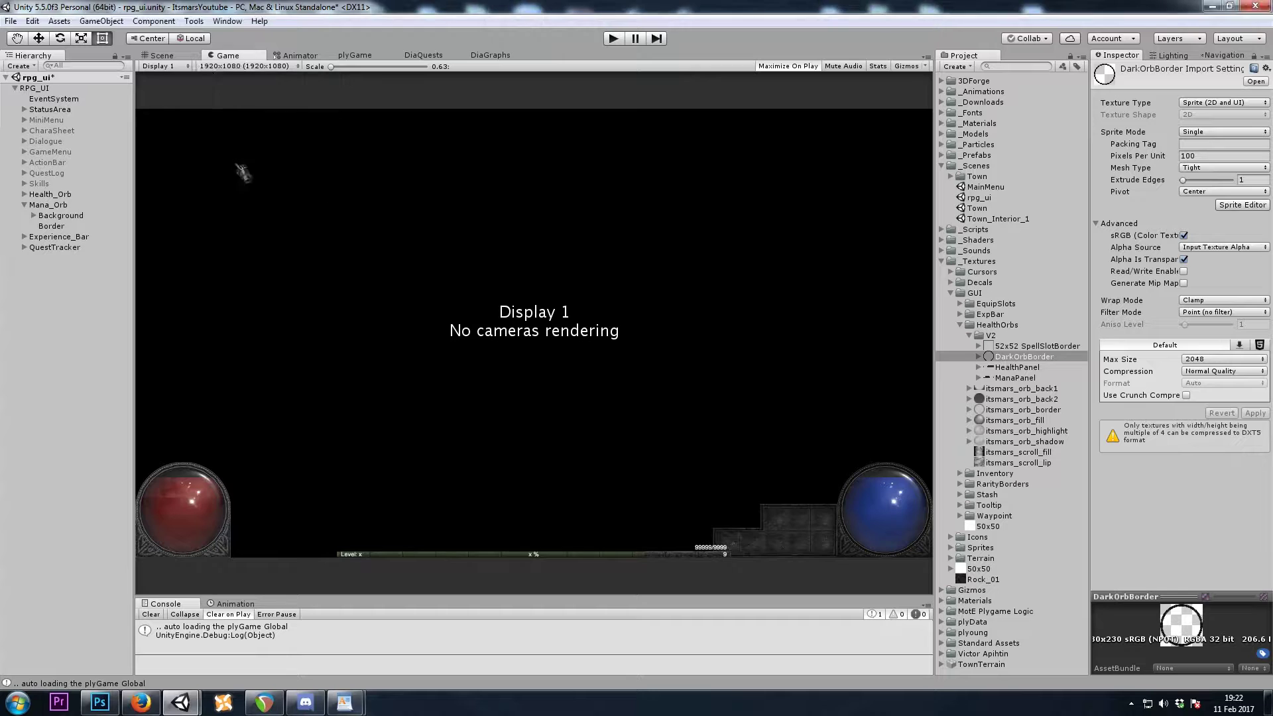
Return to the Scene view and select the Health_Orb object in the Hierarchy.
left_click(171, 55)
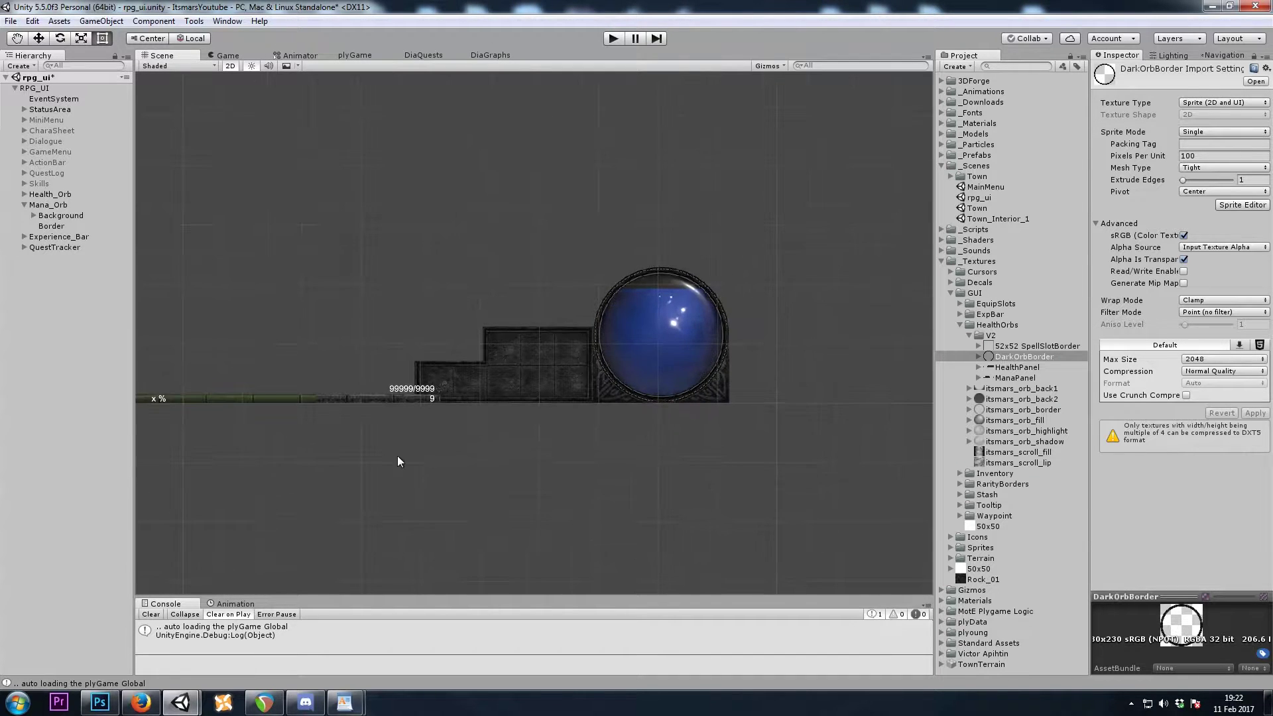
scroll(396, 456, "up", 5)
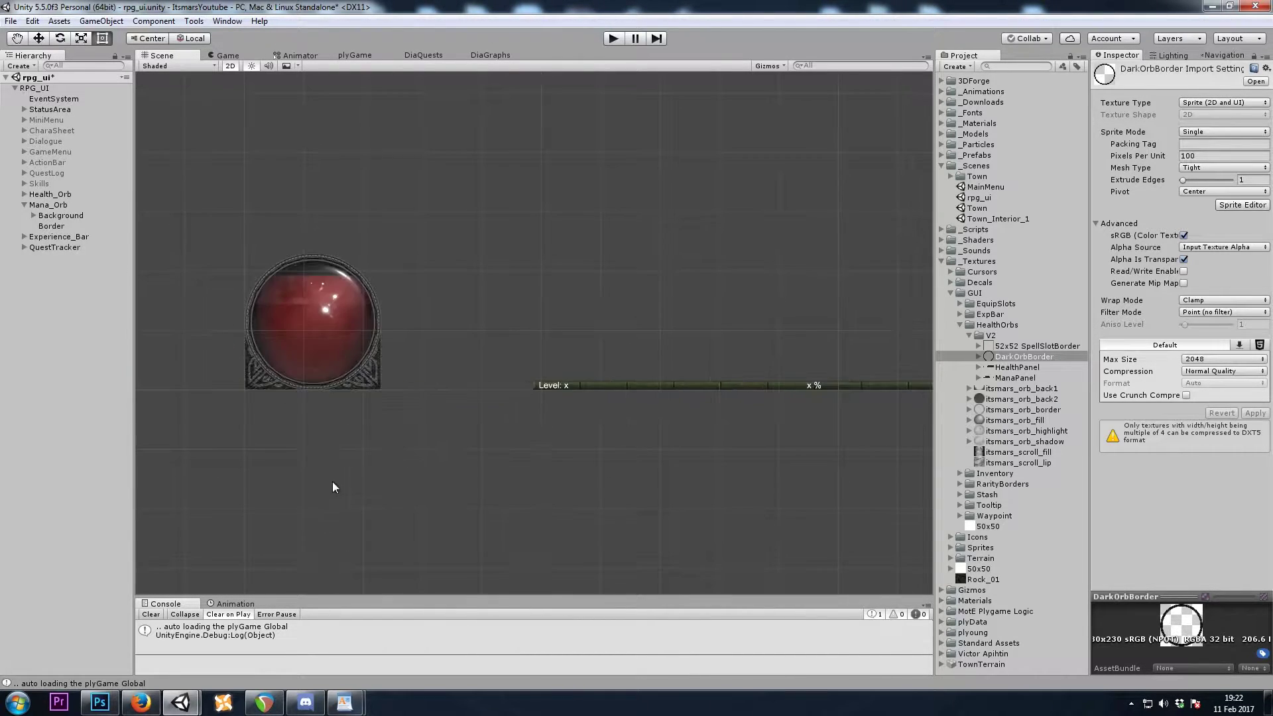
left_click(48, 206)
key("Left")
key("Up")
key("Right")
left_click(48, 206)
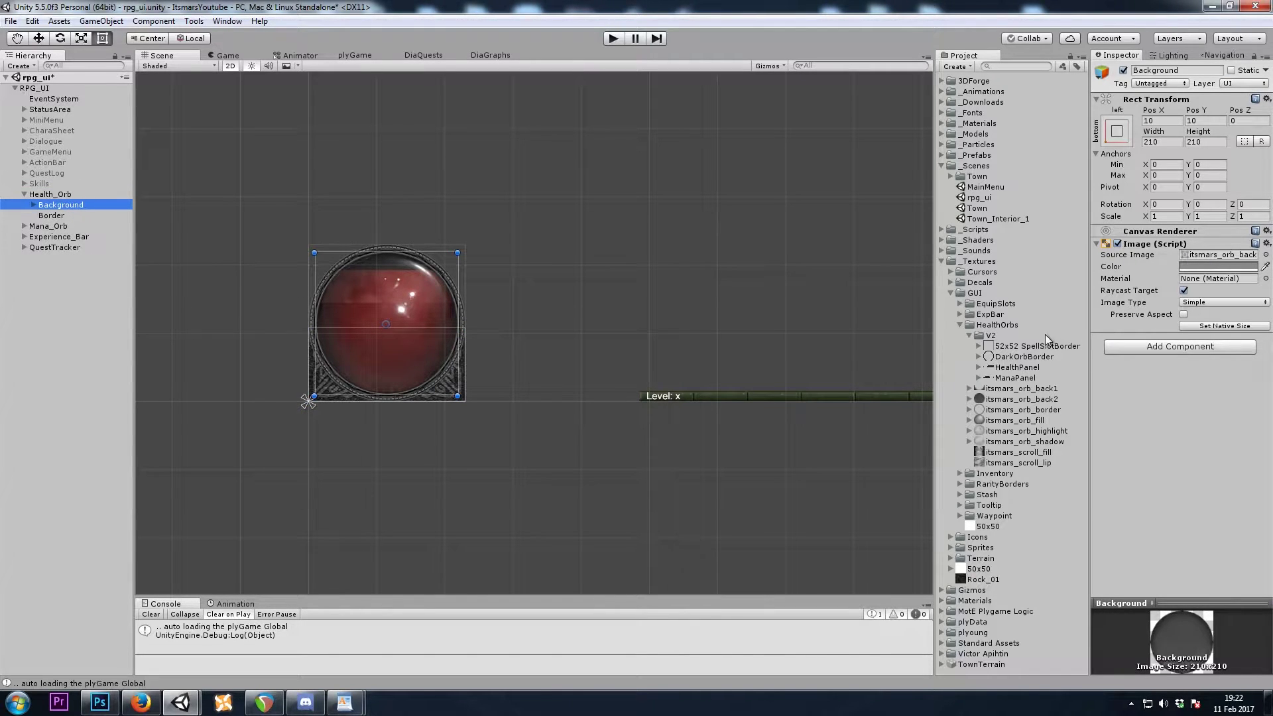
key("Left")
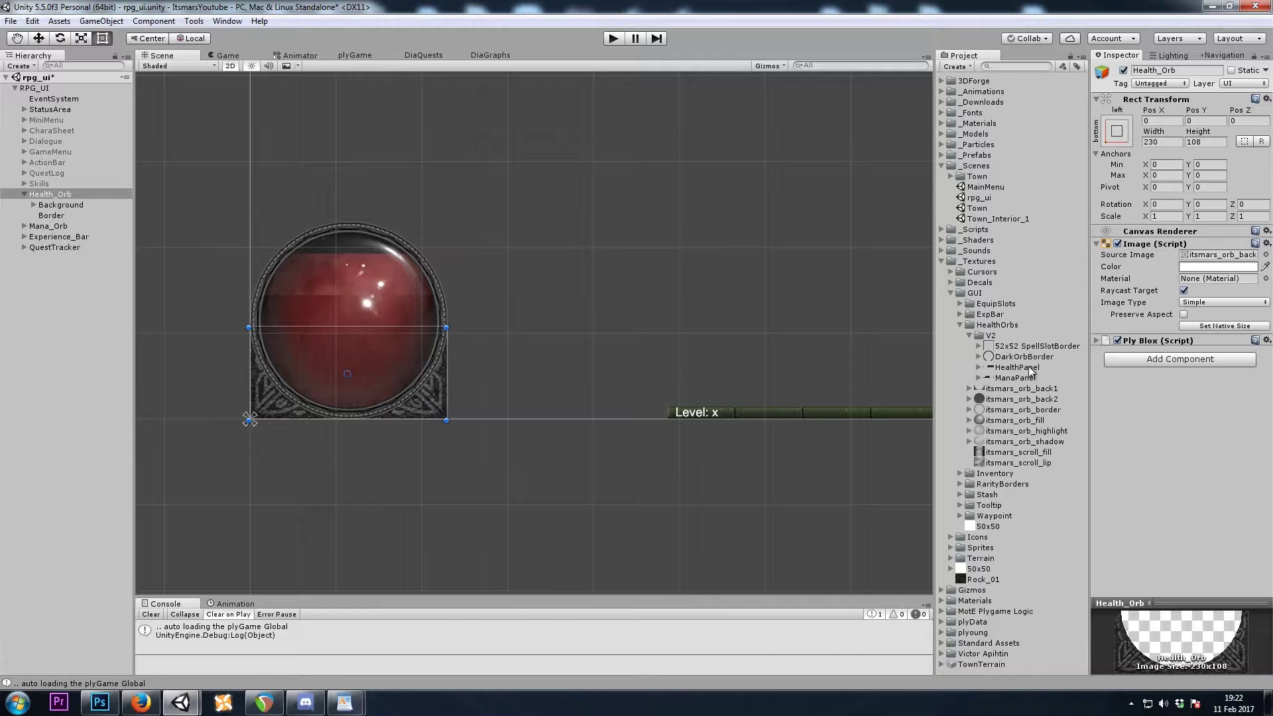
Give Health_Orb the HealthPanel source image at 530×129.
mouse_move(1015, 374)
left_mouse_down()
mouse_move(1140, 214)
mouse_move(1146, 128)
mouse_move(1205, 257)
left_mouse_up()
left_click(1171, 145)
type("5")
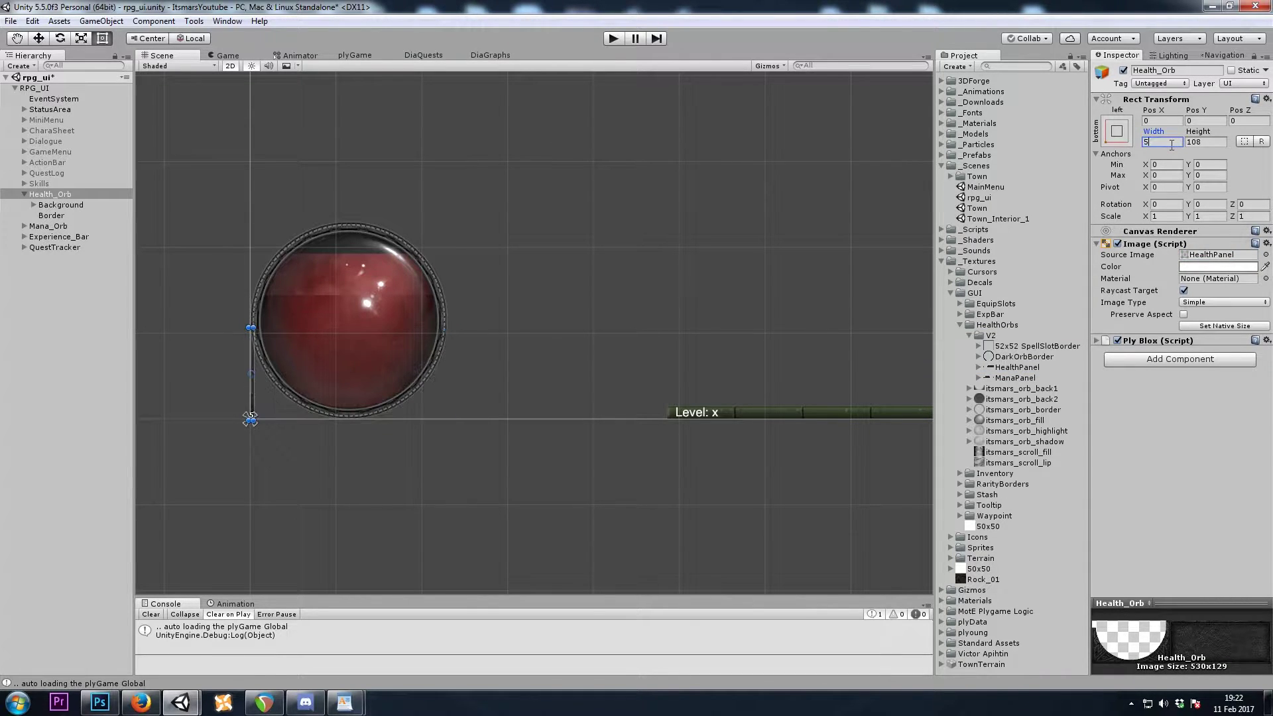
type("30")
key("Tab")
type("129")
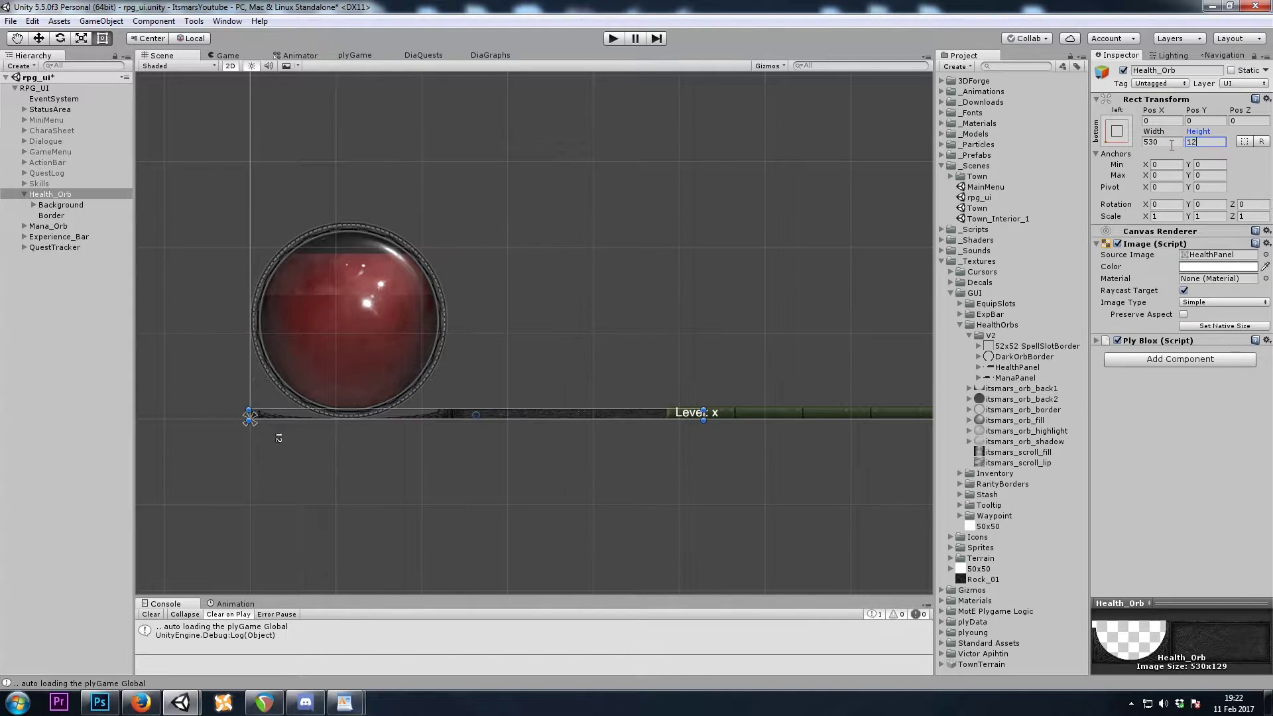
Set the health orb's Border image to DarkOrbBorder.
left_click(64, 217)
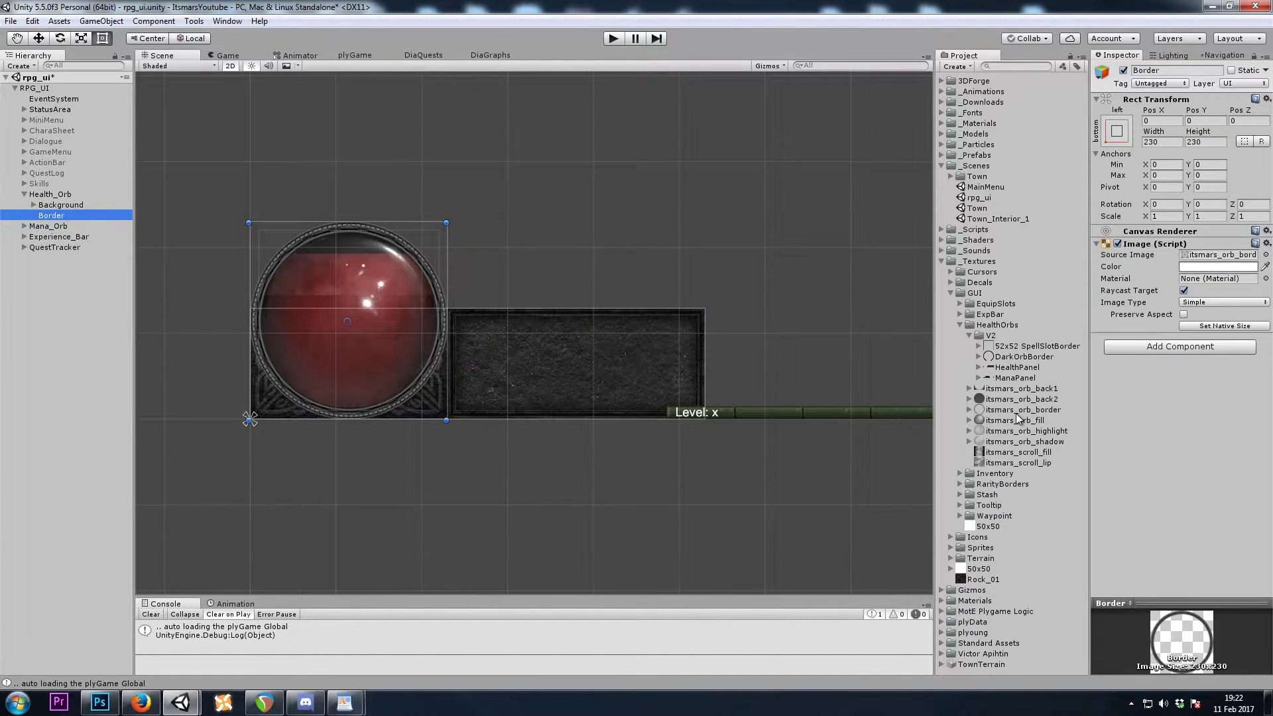
left_click_drag(998, 357, 1197, 258)
scroll(587, 431, "down", 8)
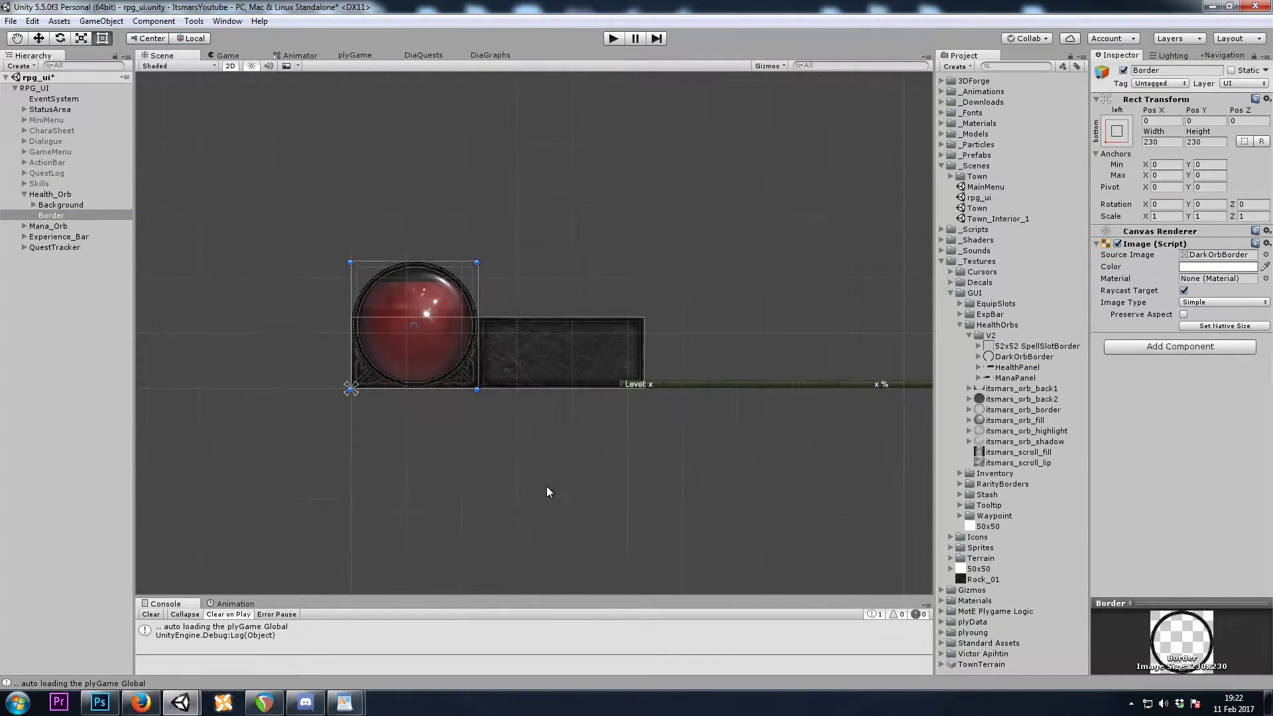
Set Experience_Bar and its Fill, Shadow and Highlight layers to width 860.
left_click(587, 462)
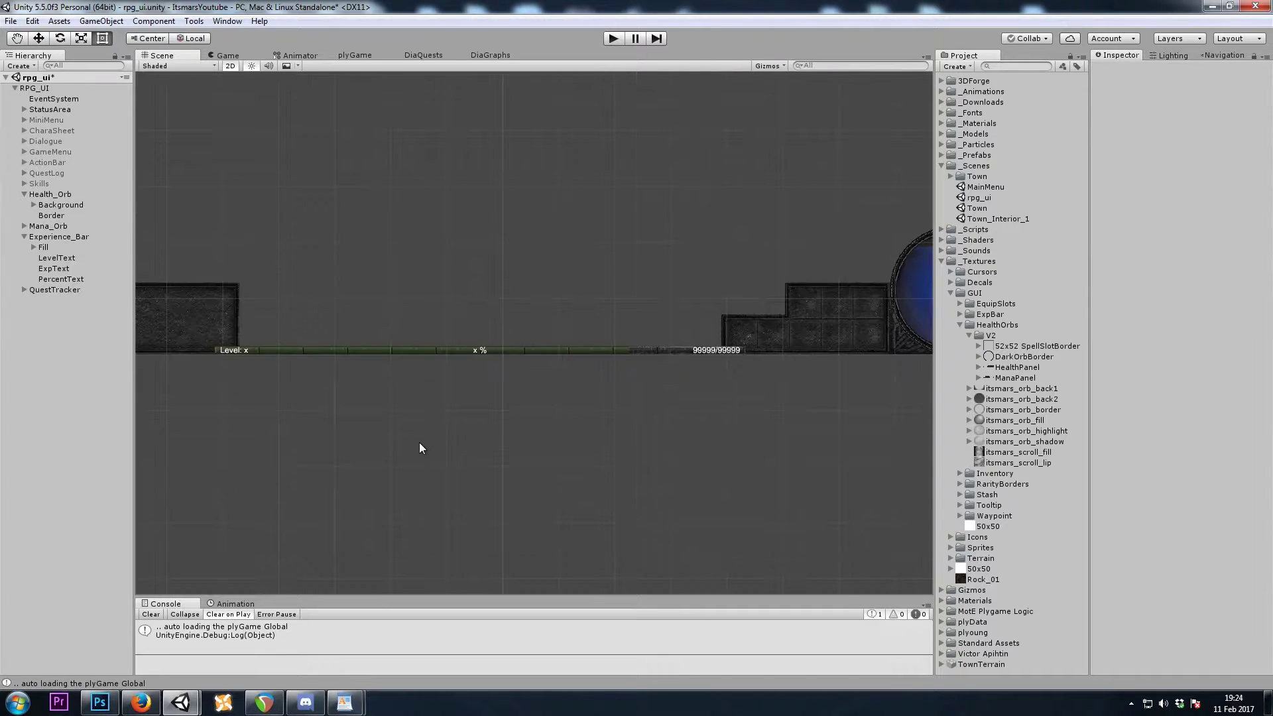
middle_click_drag(420, 440, 337, 359)
scroll(456, 431, "up", 2)
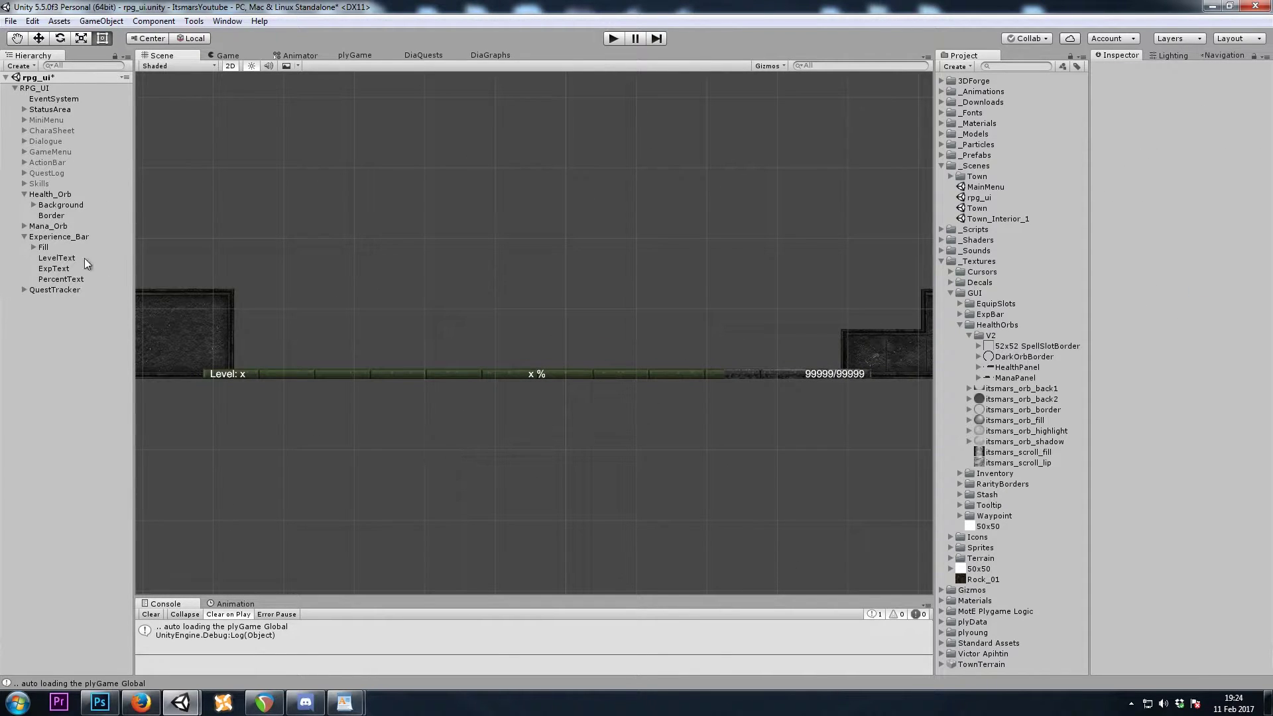
left_click(53, 246)
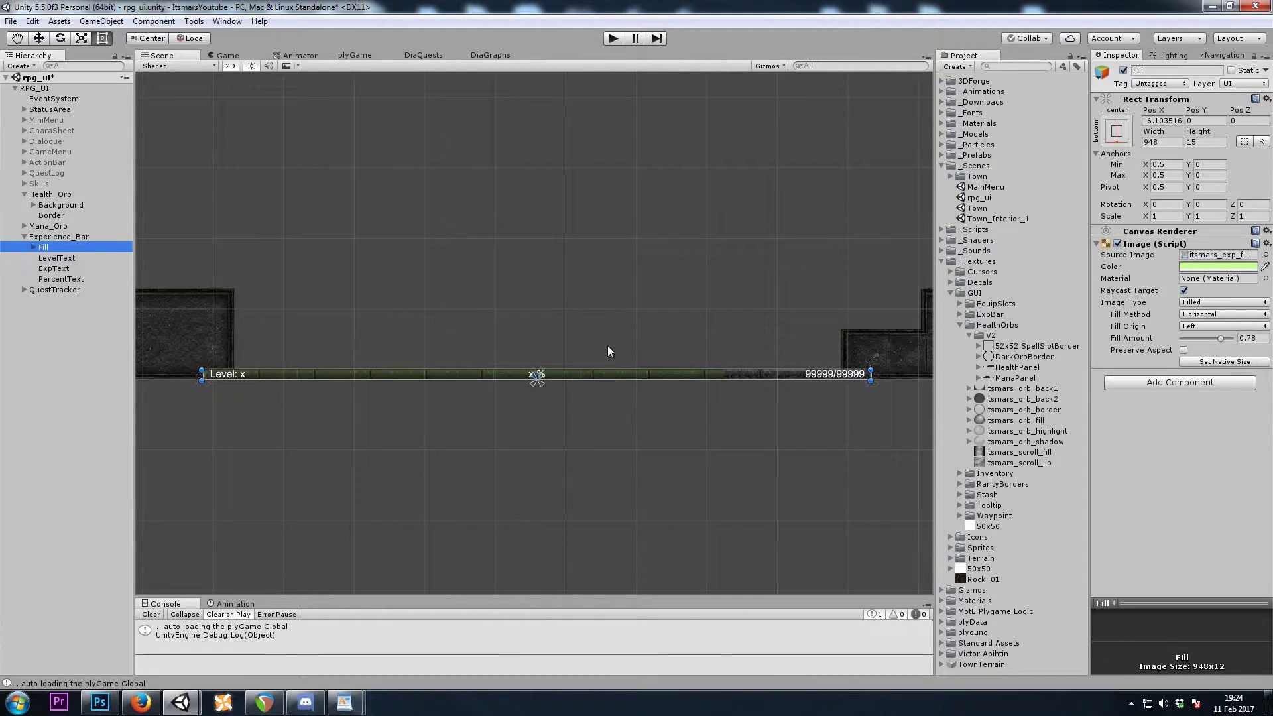
left_click(58, 237)
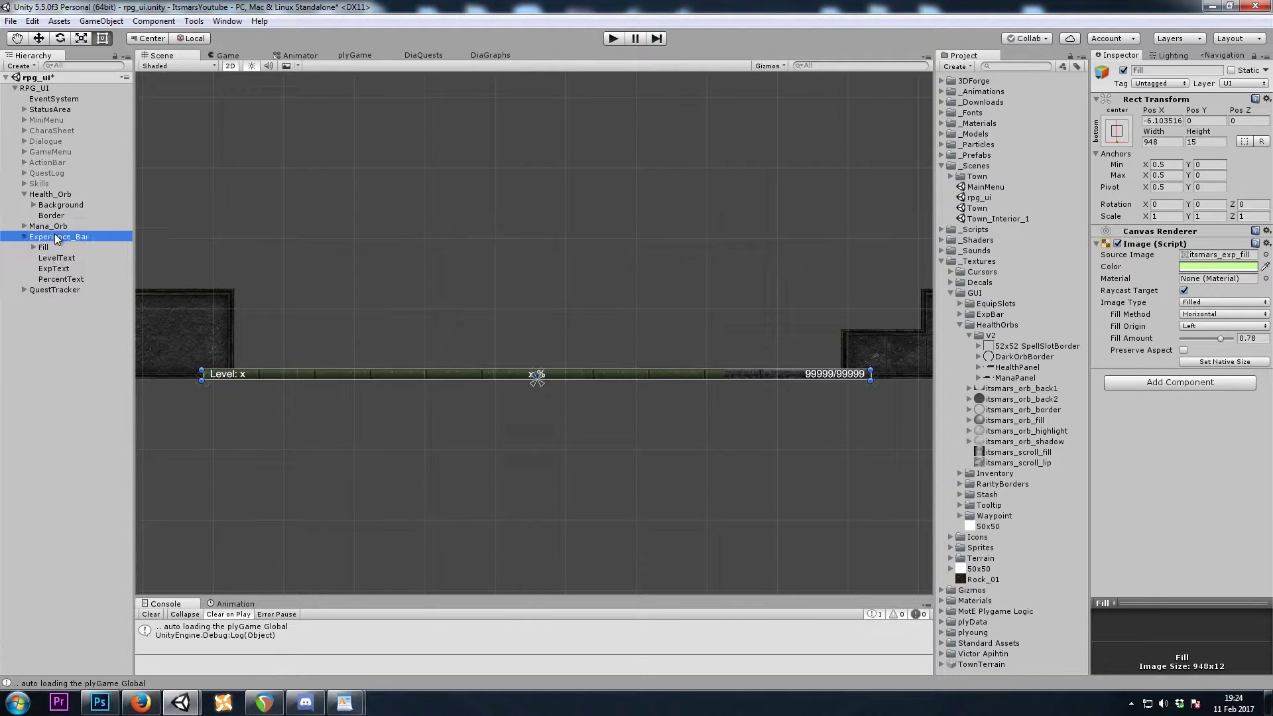
left_click(34, 247)
left_click(51, 251, "ctrl")
left_click(57, 258, "ctrl")
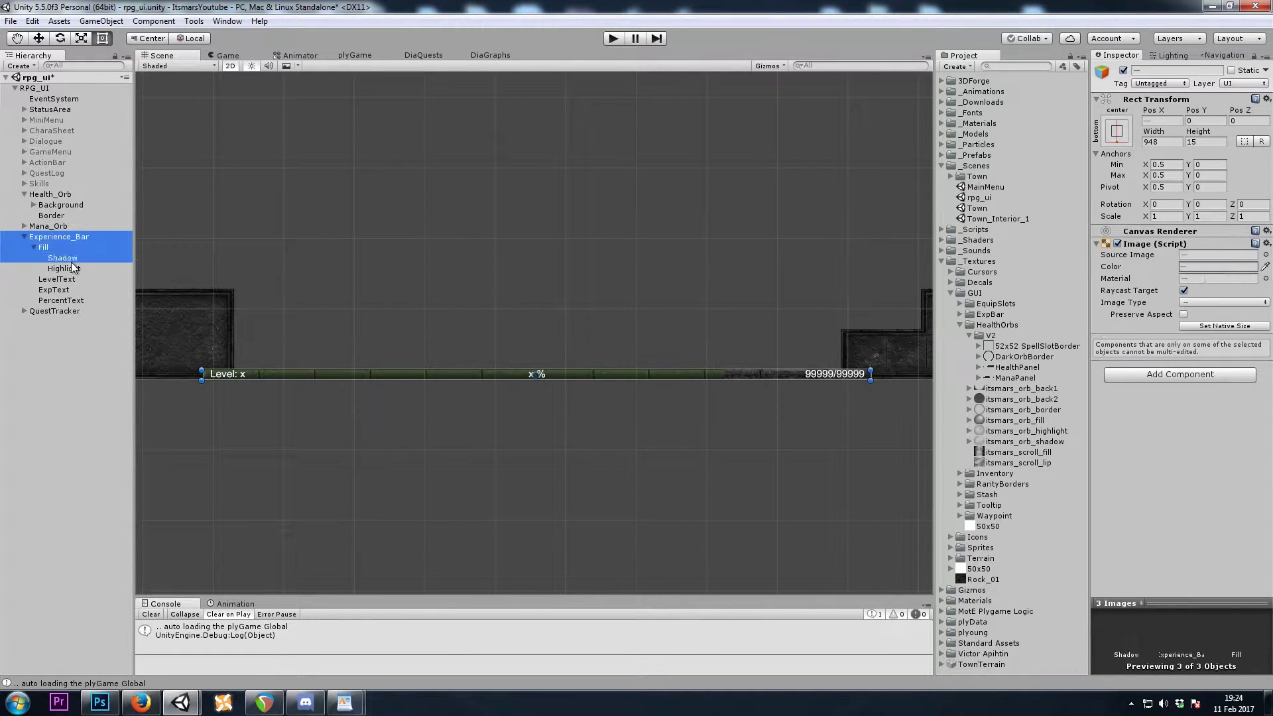
left_click(61, 269, "ctrl")
left_click(1174, 142)
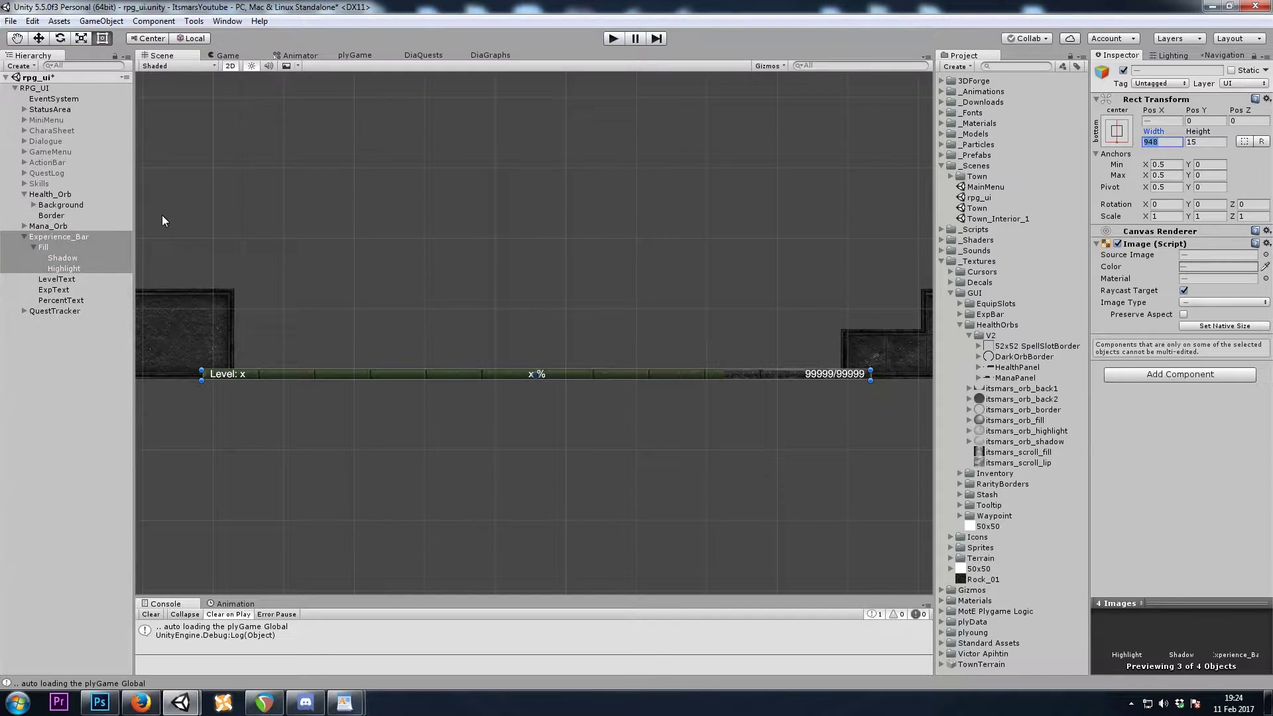
type("860")
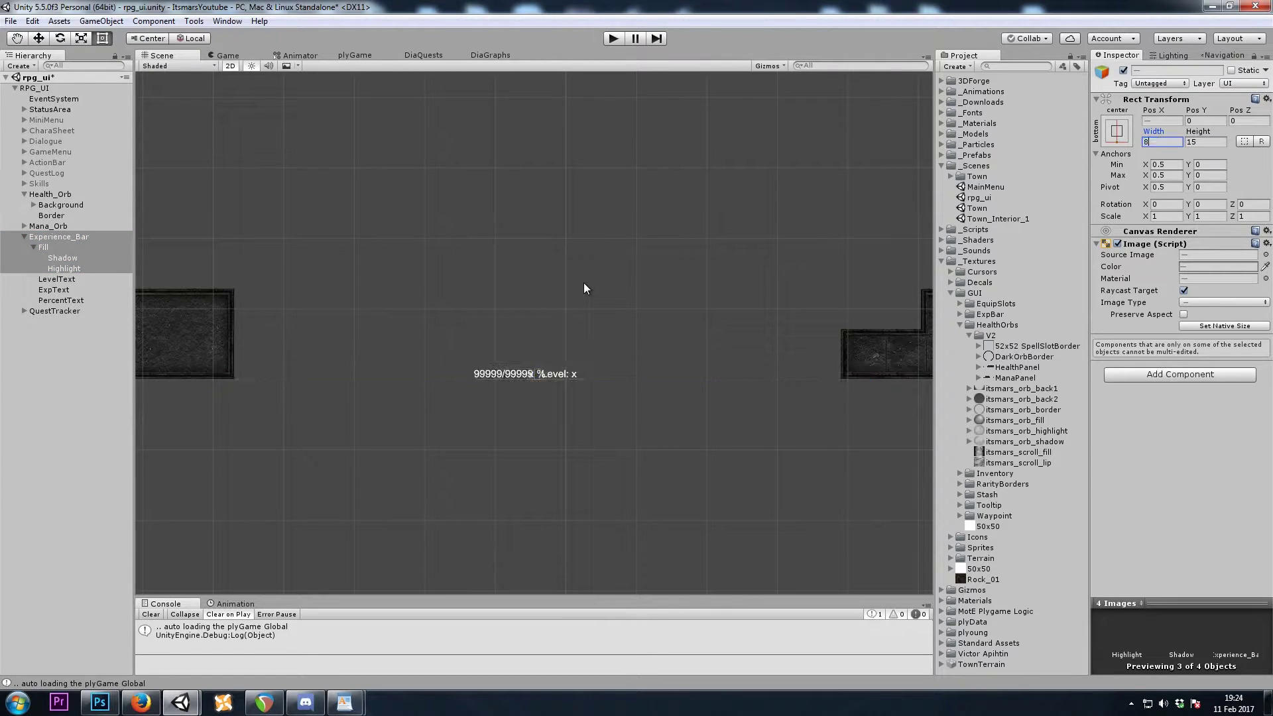
left_click(638, 516)
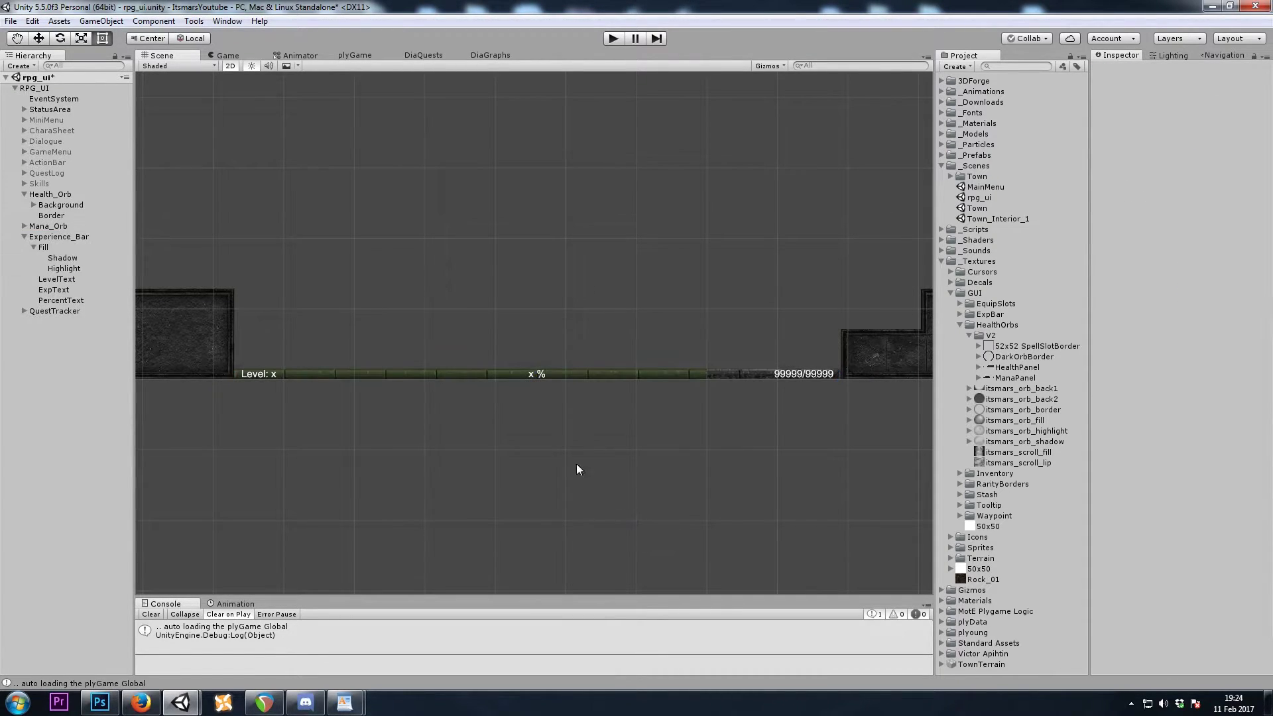
Activate the CharaSheet panel and frame it in the Scene view.
scroll(560, 460, "down", 5)
scroll(593, 467, "up", 3)
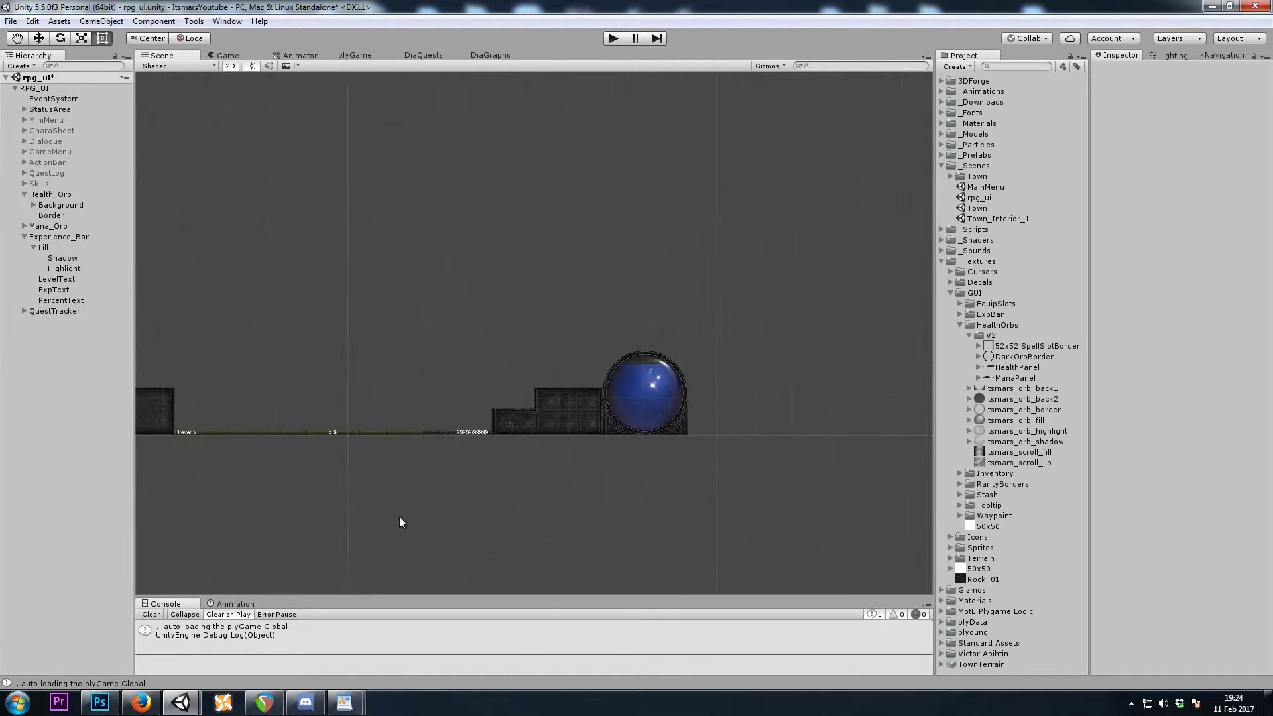
middle_click_drag(398, 250, 417, 358)
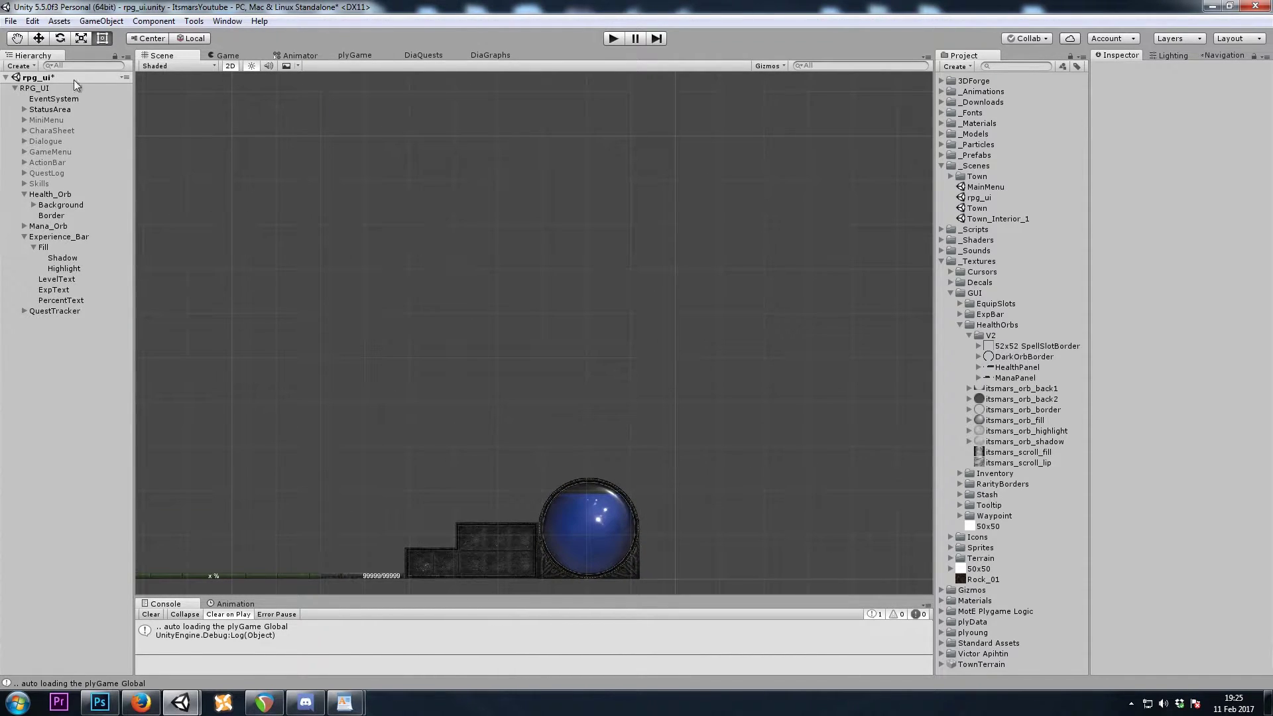
left_click(51, 130)
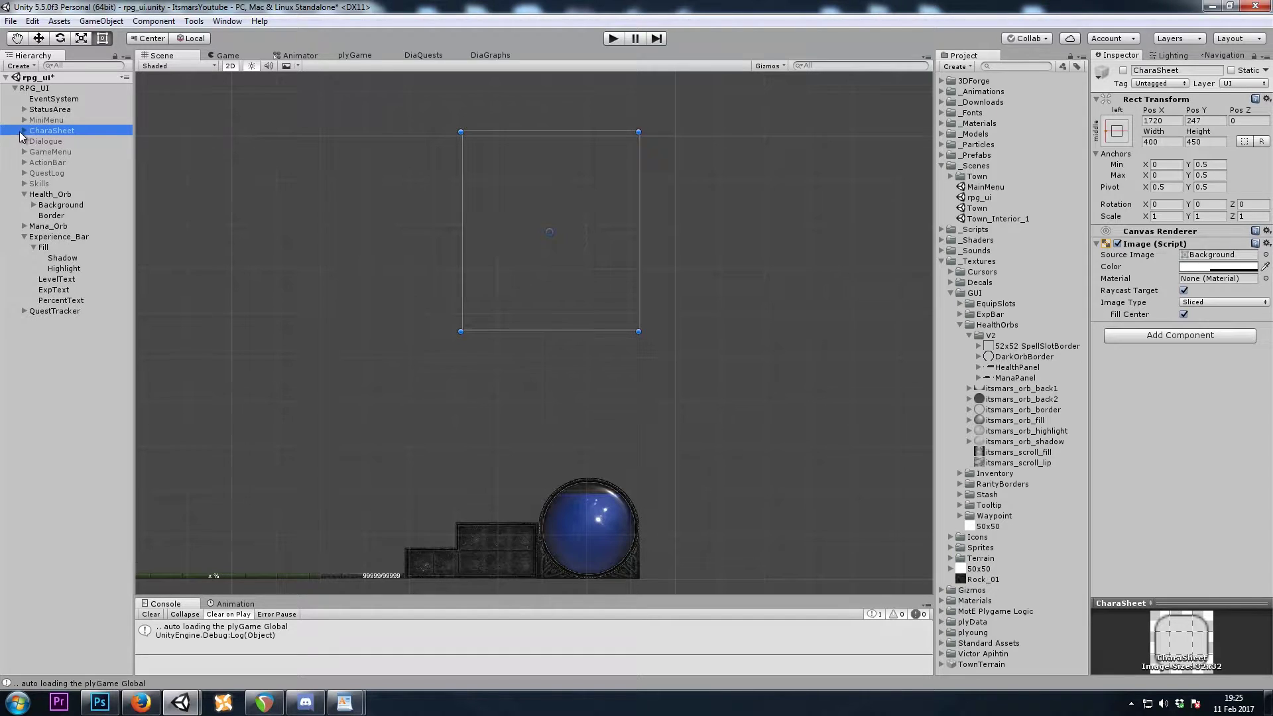
key("f")
left_click(24, 130)
key("alt+shift+a")
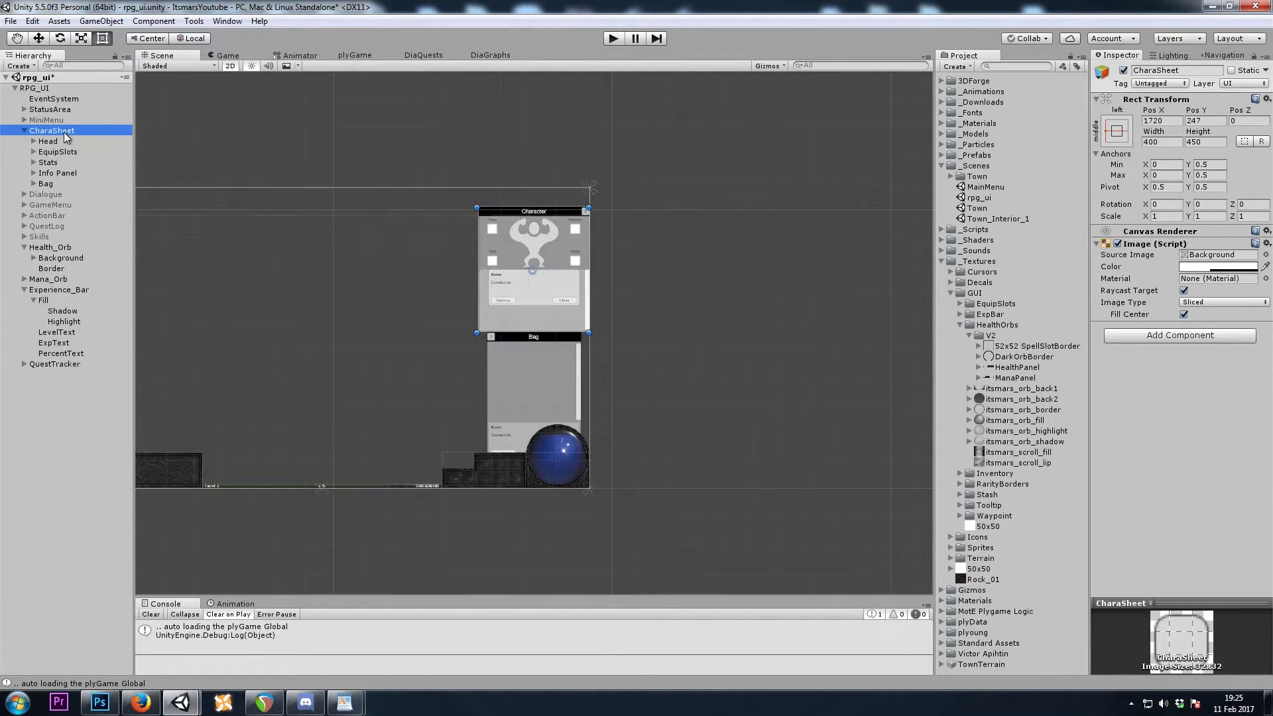
key("f")
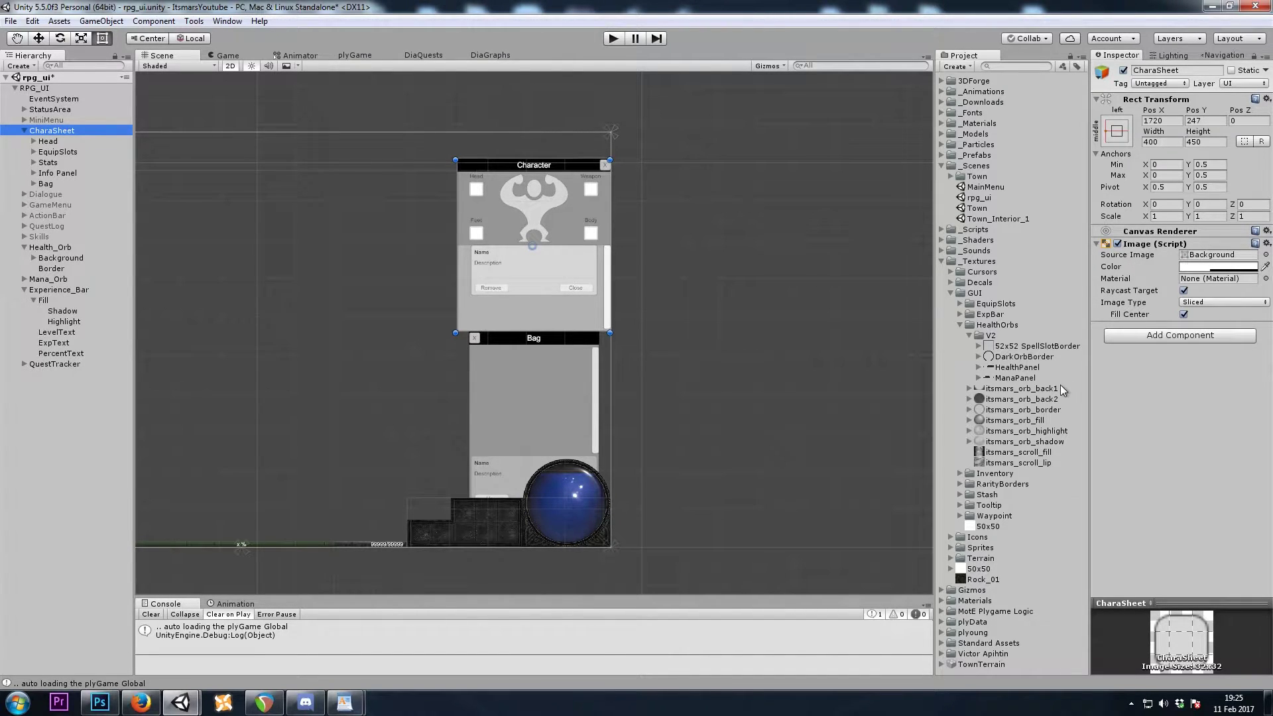
Select the three textures in the Inventory texture folder.
left_click(982, 272)
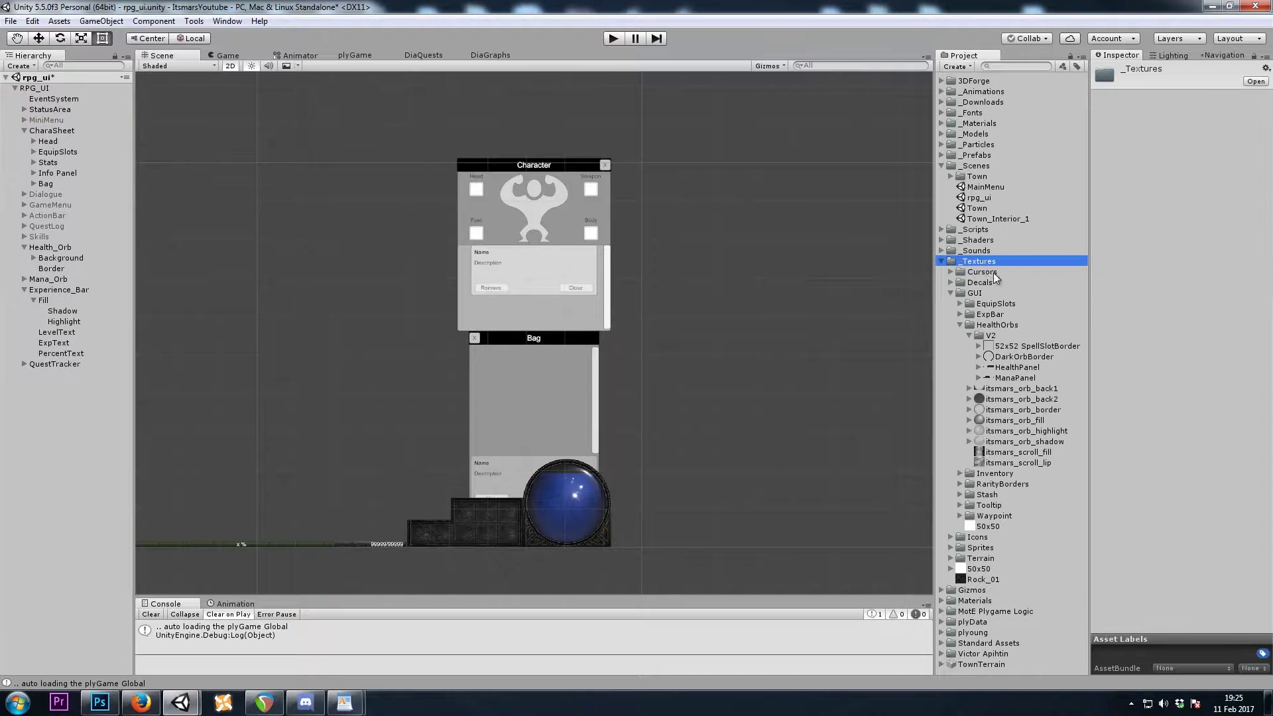
left_click(1006, 296)
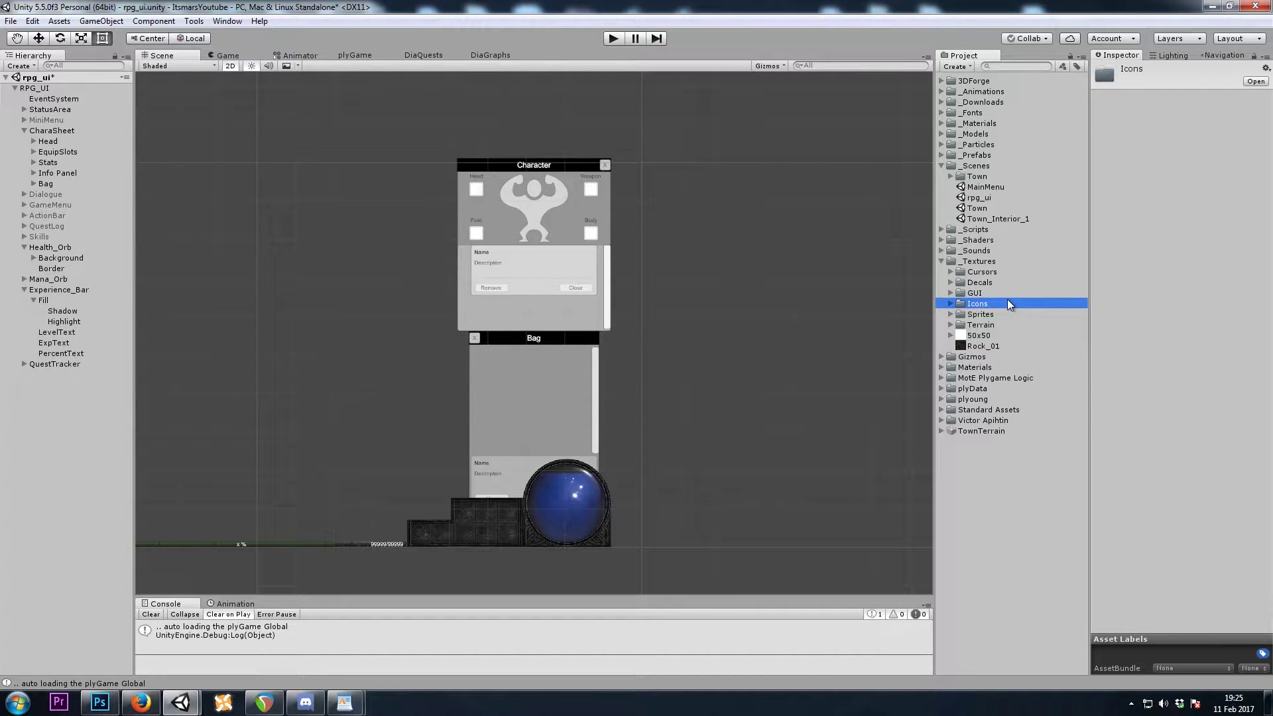
key("Down")
key("Down")
key("Down")
key("Left")
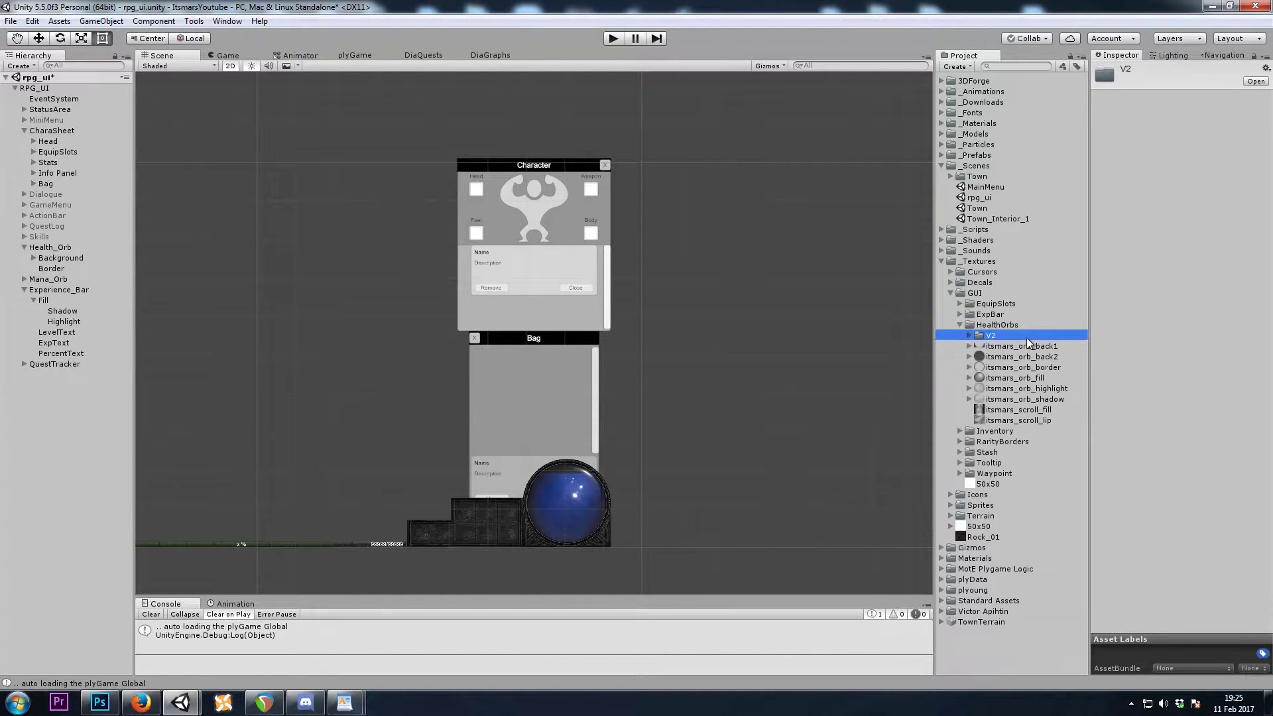
key("Down")
key("Right")
key("Down")
key("shift+Down")
key("shift+Down")
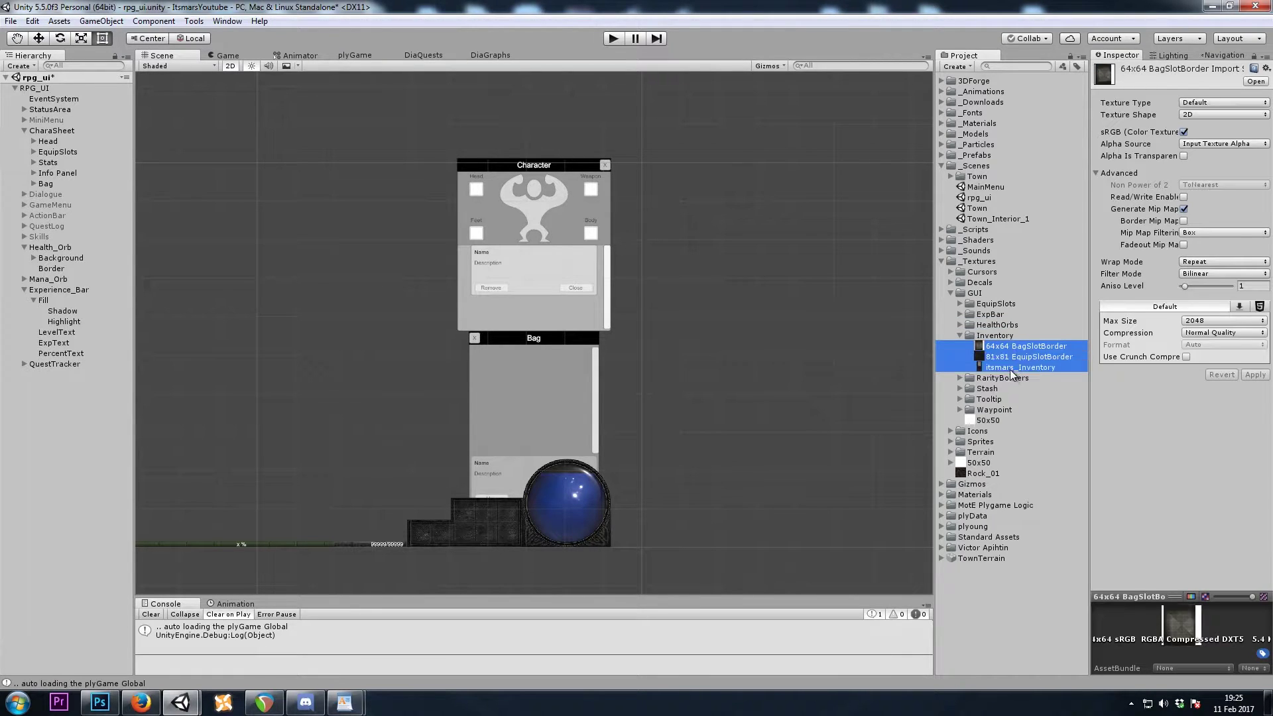
Import the inventory textures as Sprite (2D and UI) with Point (no filter) filtering.
left_click(1194, 104)
left_click(1194, 142)
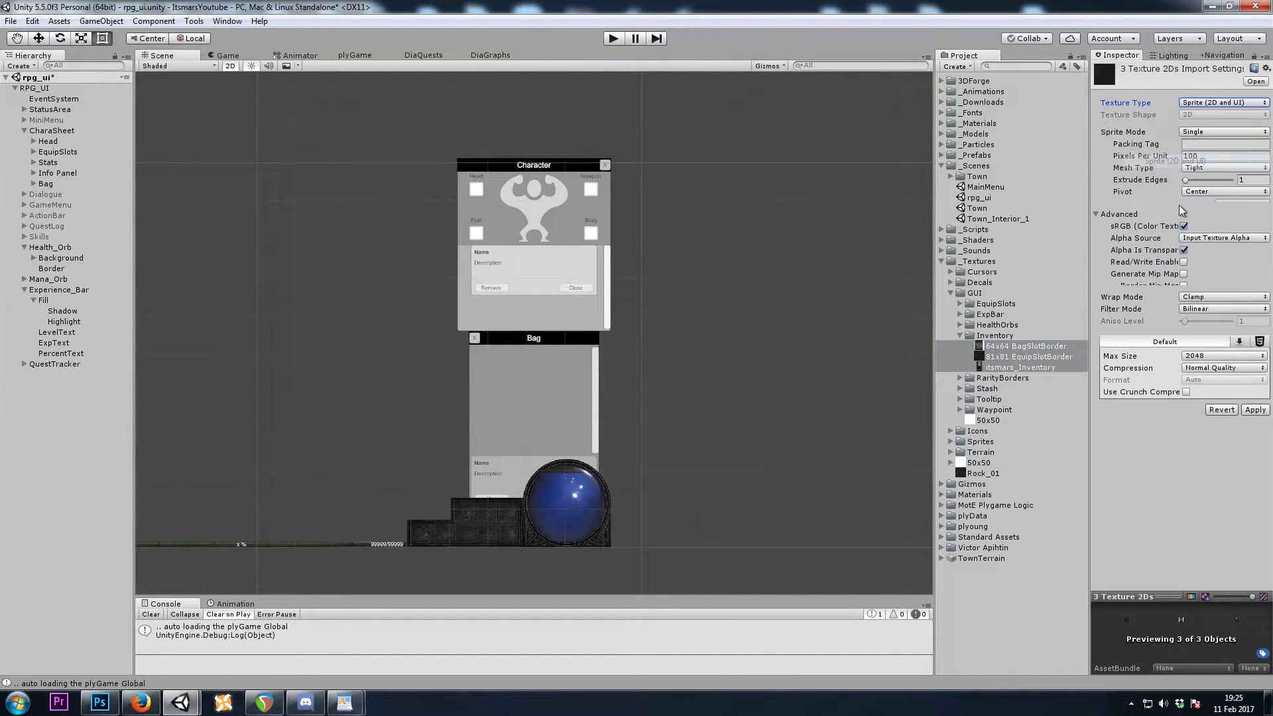
left_click(1199, 312)
left_click(1199, 322)
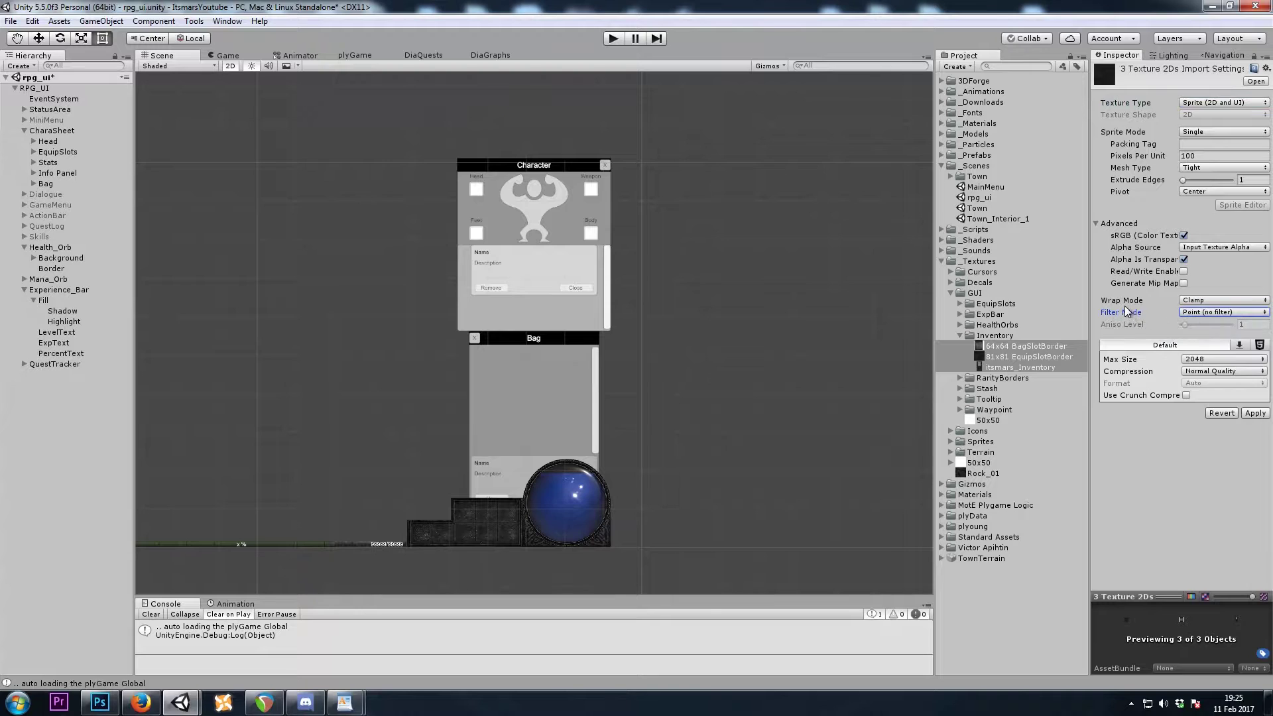
left_click(1253, 413)
Give CharaSheet the itsmars_Inventory source image with colour alpha 255.
left_click(53, 131)
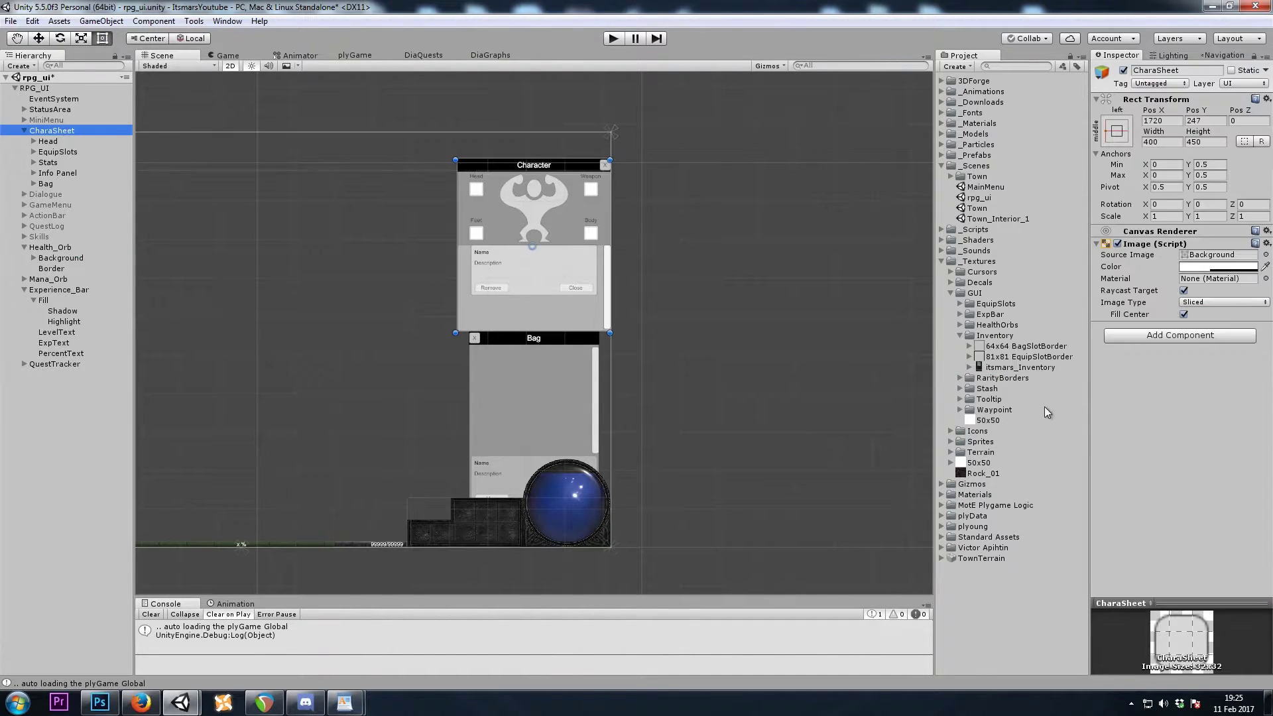
left_click_drag(1004, 368, 1220, 255)
left_click(1217, 266)
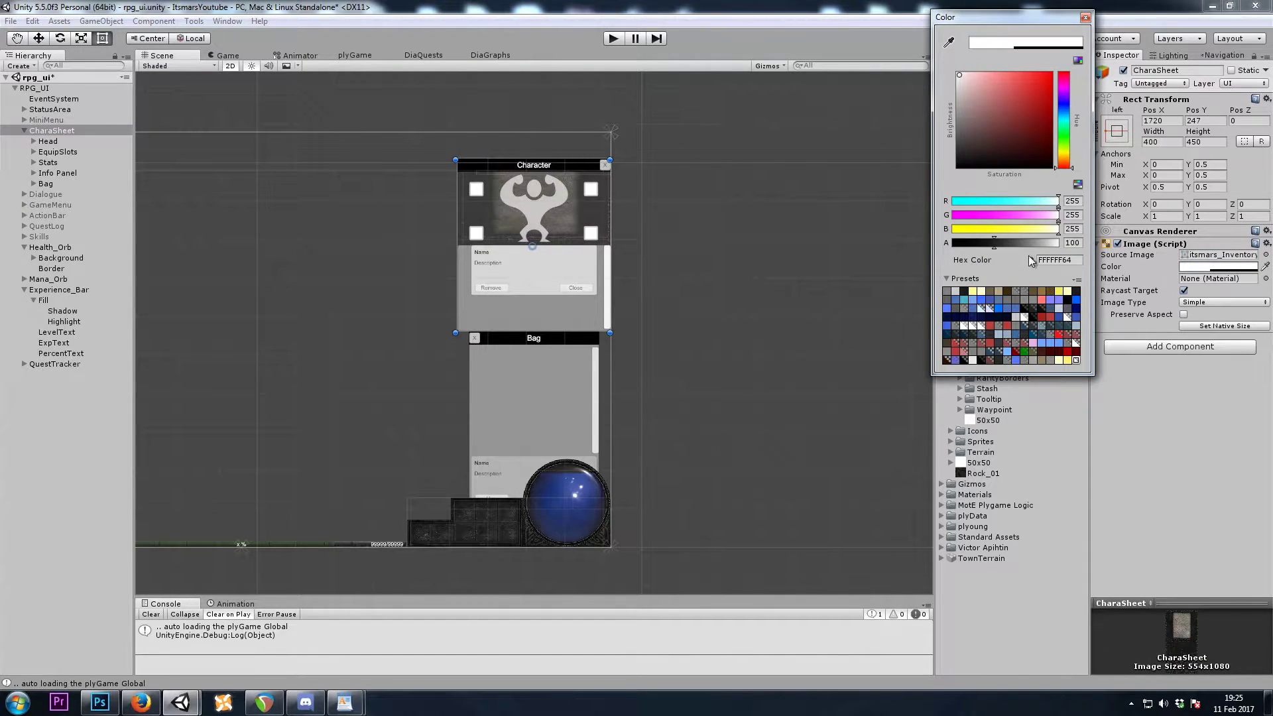
left_click_drag(1011, 247, 1012, 126)
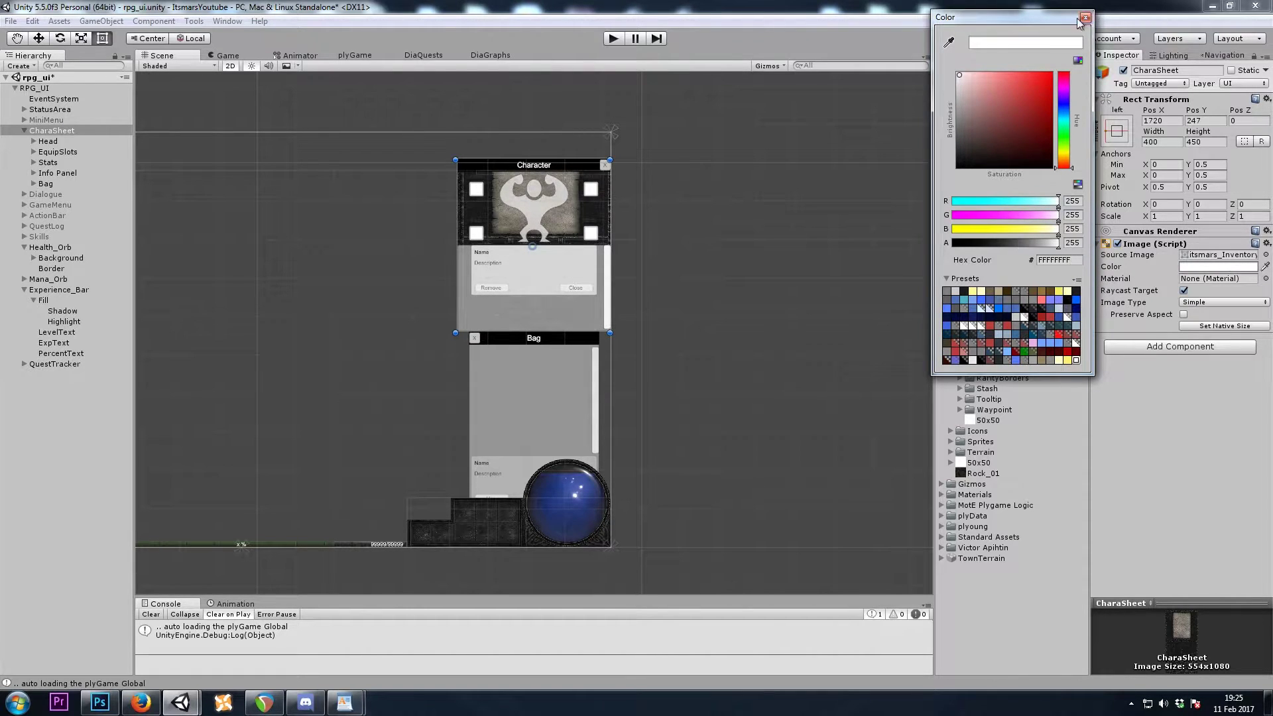
left_click(1085, 18)
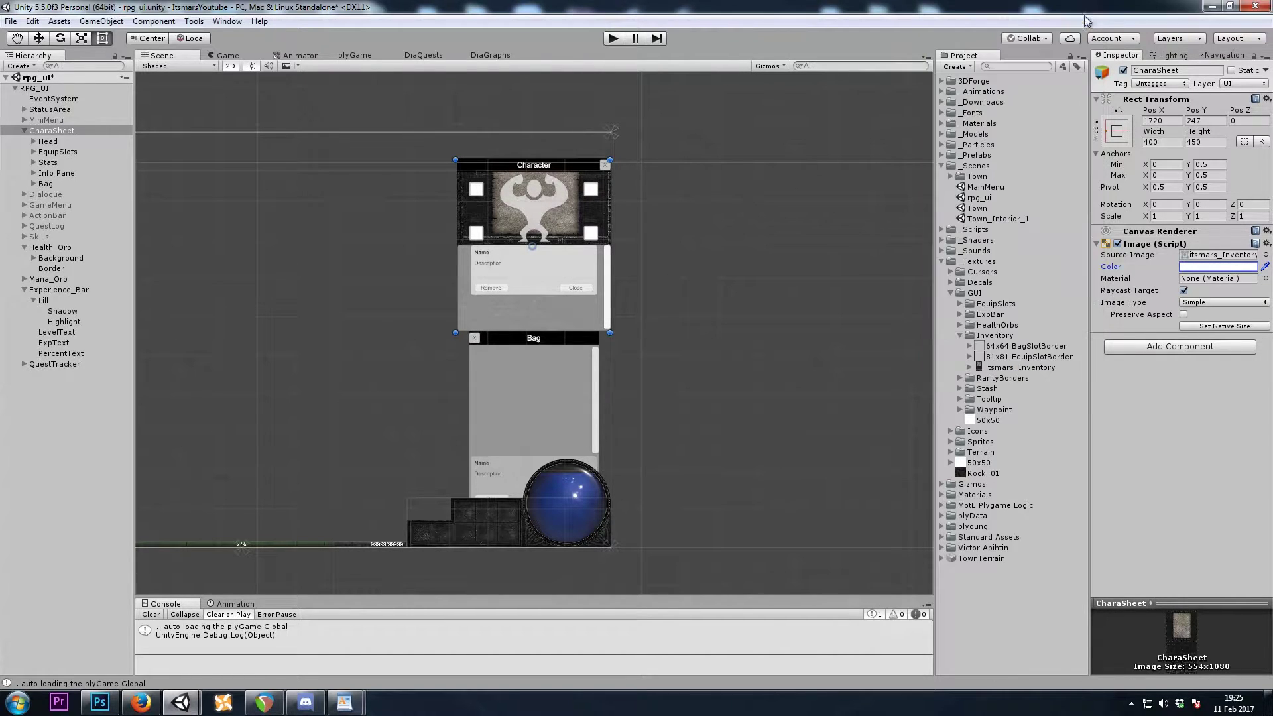
Size the CharaSheet panel to 554 by 1080.
left_click(1173, 121)
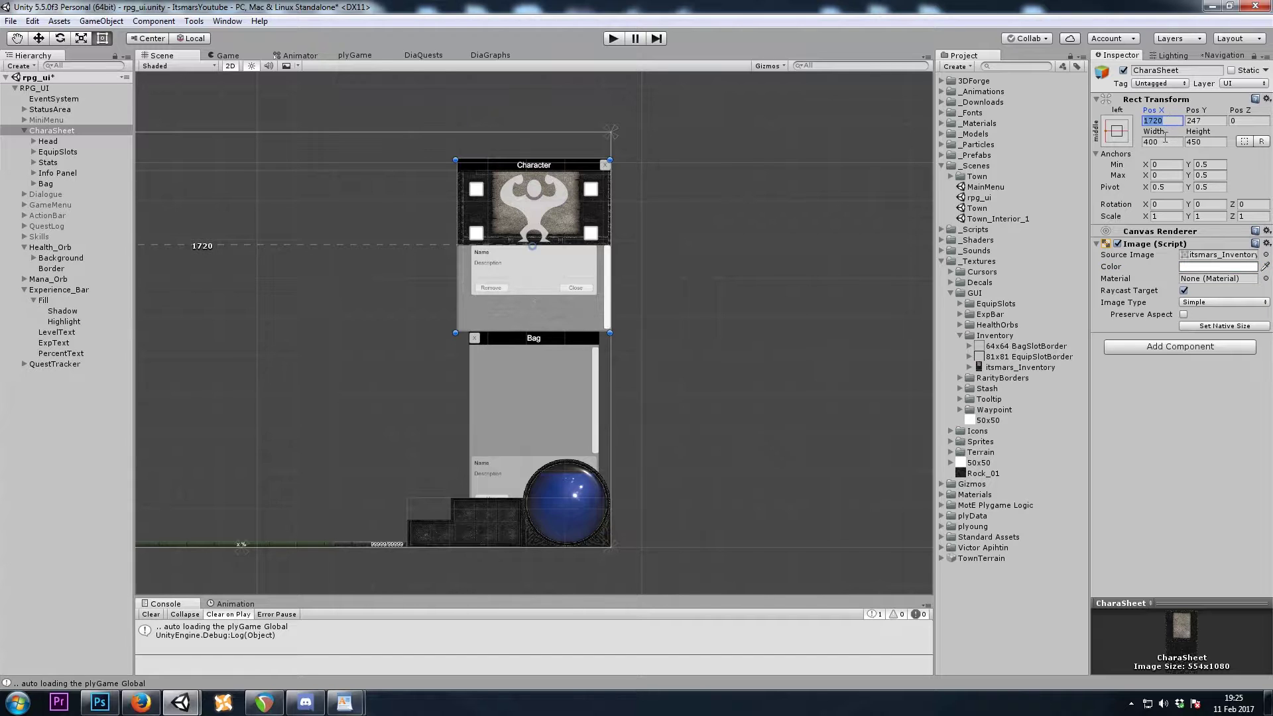
left_click(1161, 136)
type("554")
key("Tab")
type("1080")
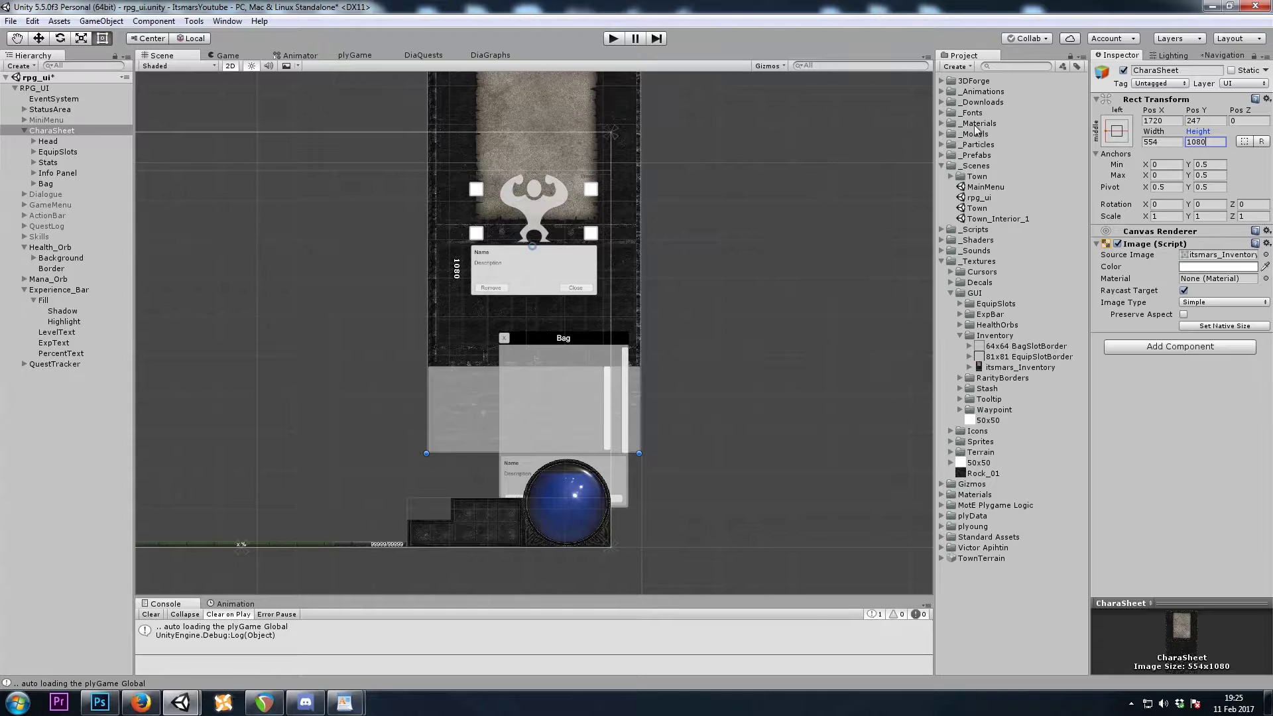
Anchor and position CharaSheet at the canvas's middle-right edge.
left_click(1117, 131)
key("alt")
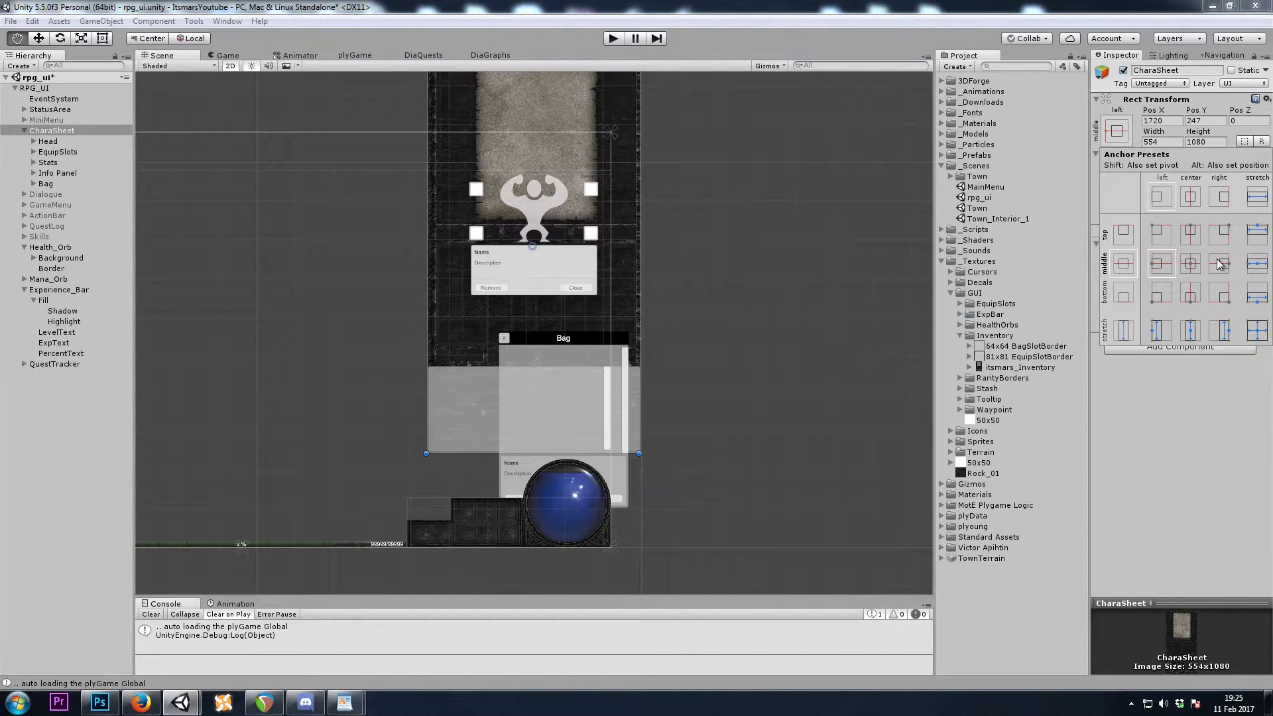
left_click(1220, 264, "alt")
middle_click_drag(673, 359, 722, 397)
scroll(683, 285, "down", 1)
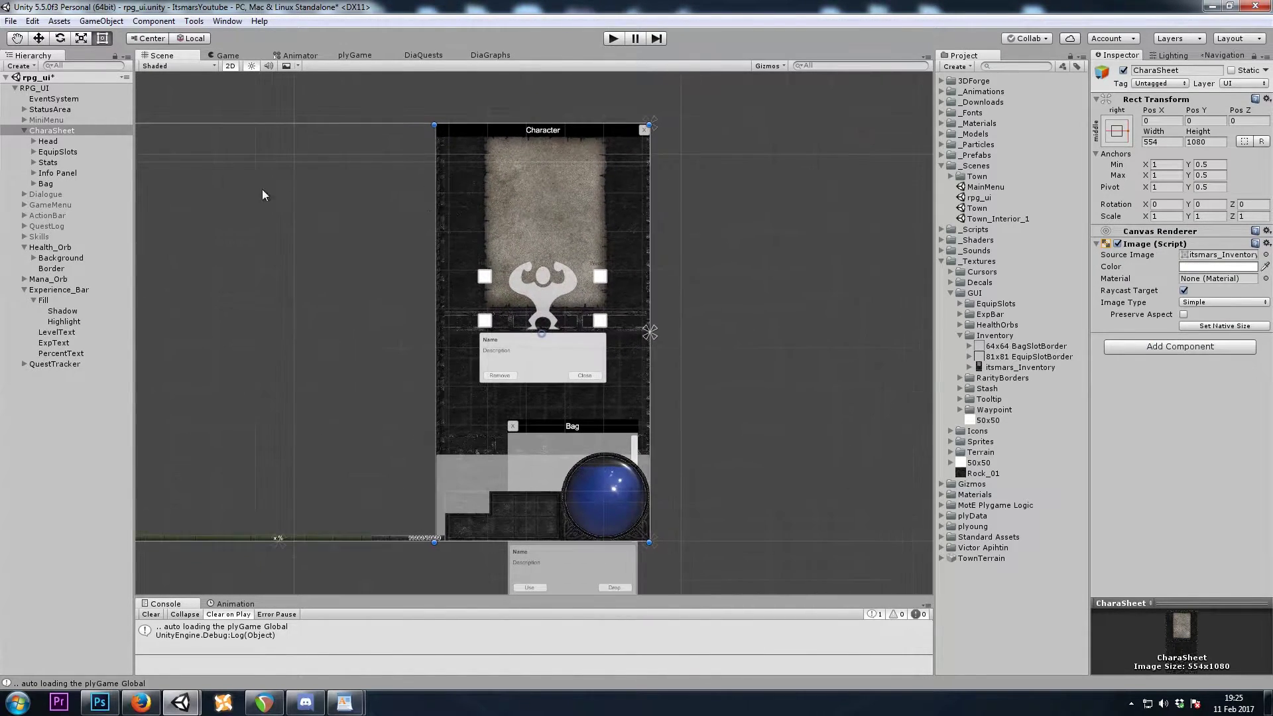
left_click(66, 141)
Deactivate the Head header together with its Close Button and Text.
key("Right")
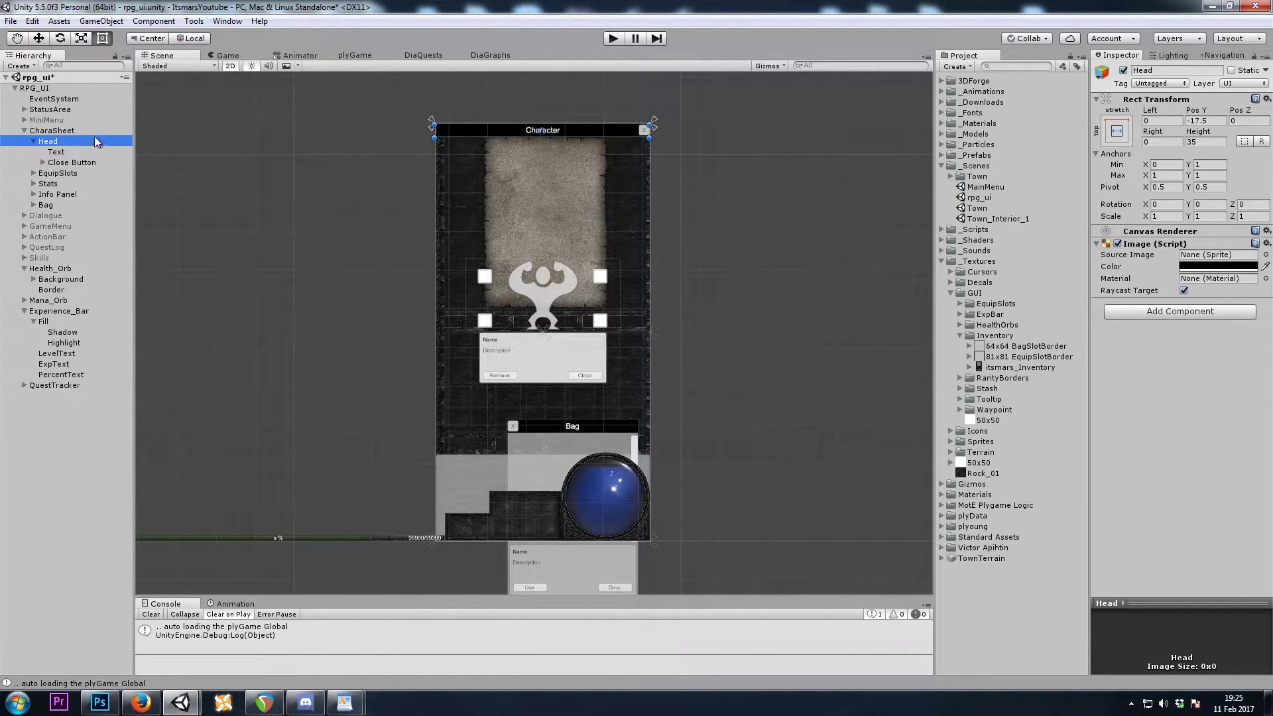
left_click(74, 164)
key("Right")
key("Down")
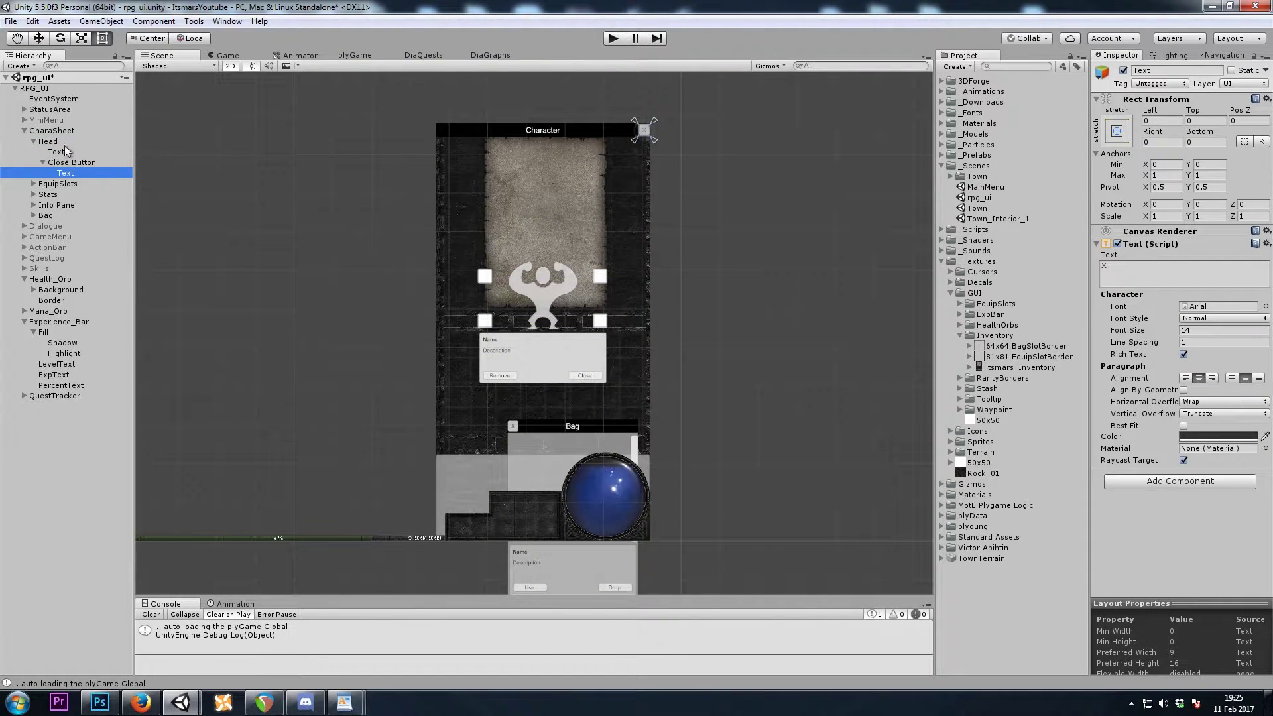
left_click(56, 142, "shift")
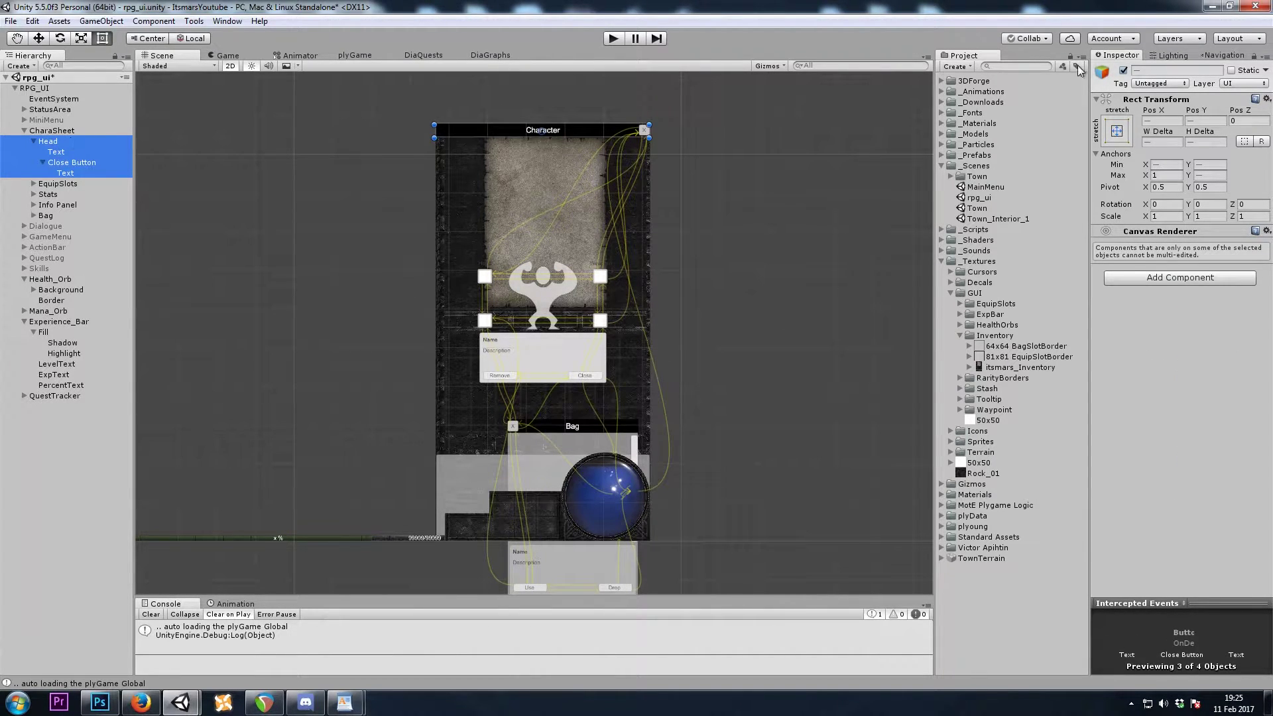
key("alt+shift+a")
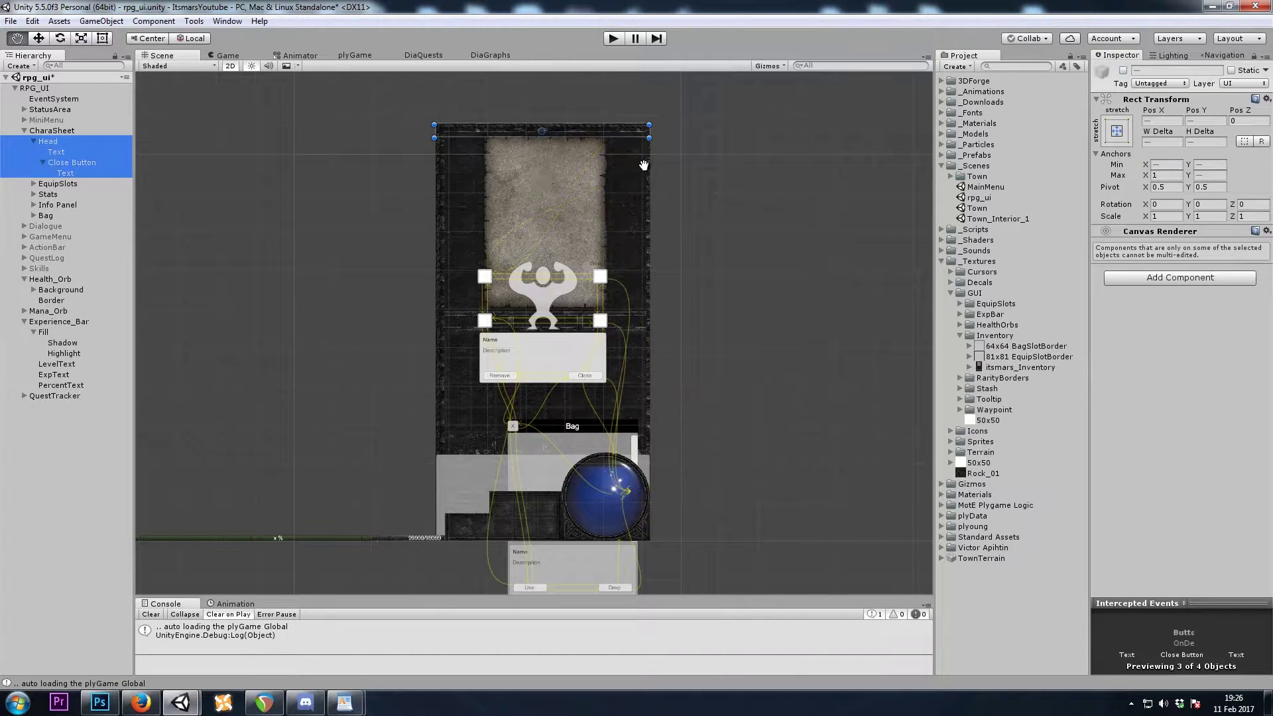
Move the EquipSlots group up onto the parchment.
left_click(28, 131)
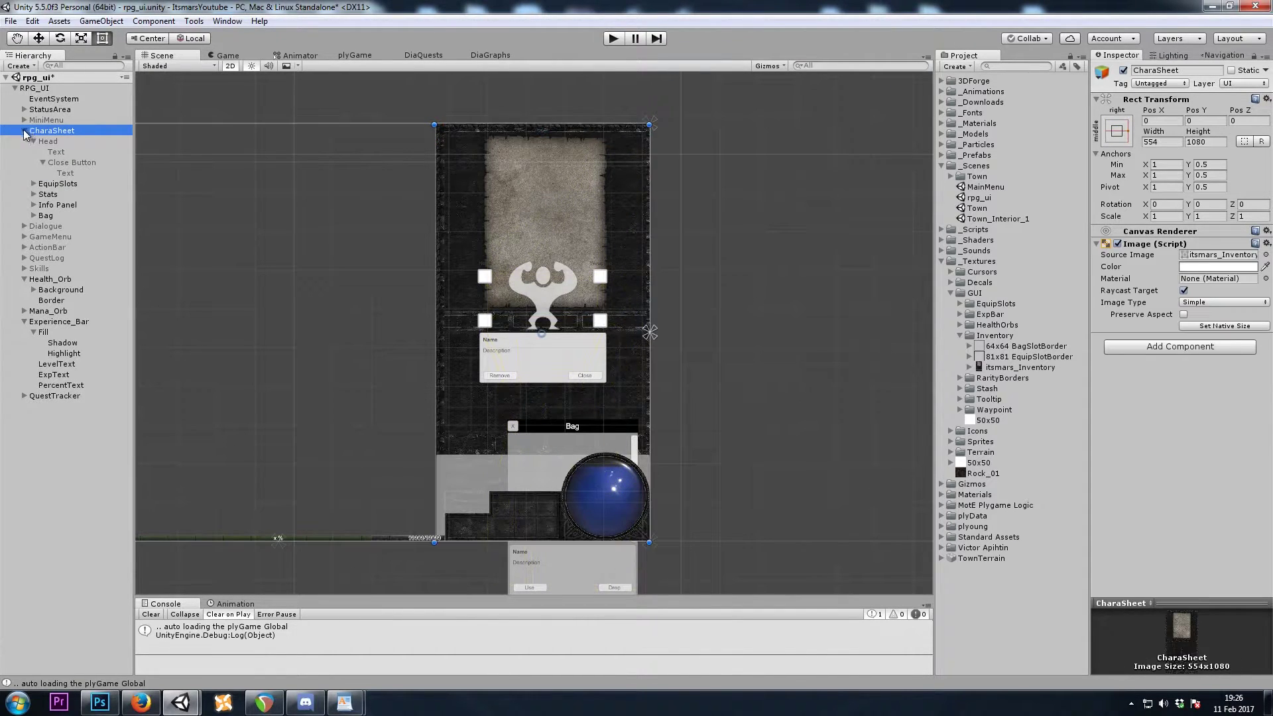
left_click(34, 141)
left_click(37, 152)
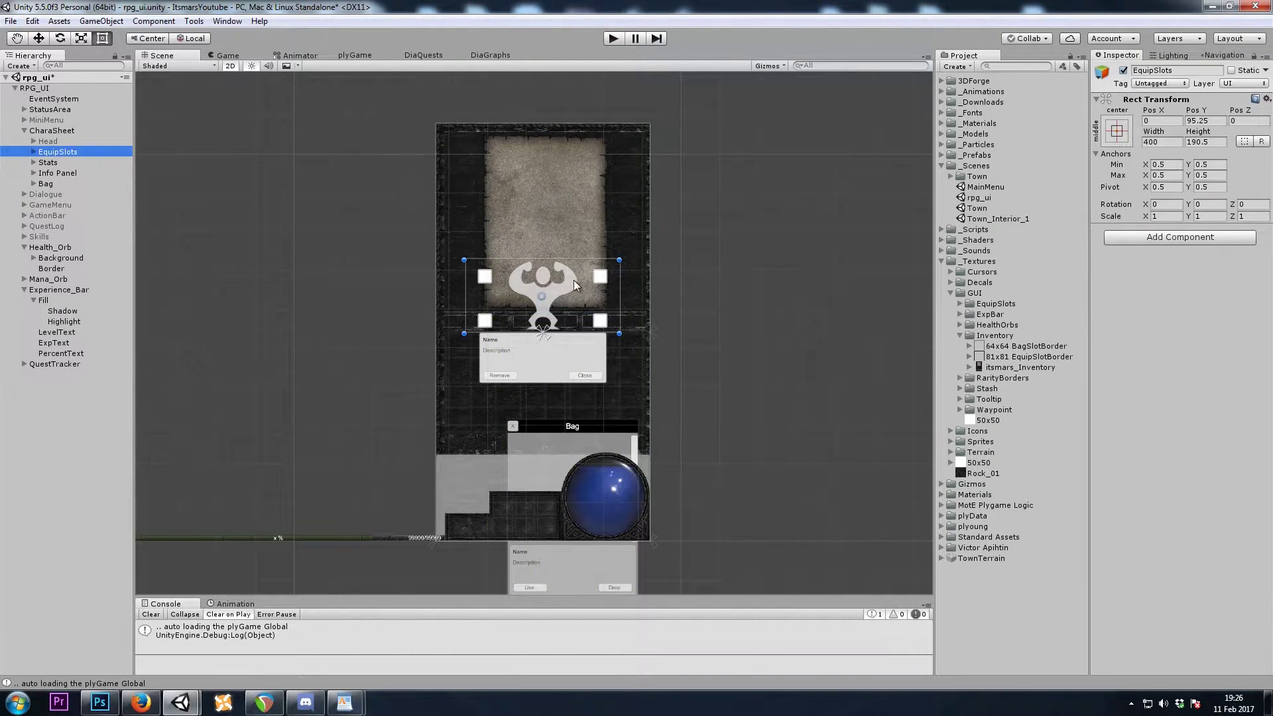
left_click_drag(575, 281, 576, 178)
Deactivate the Stats group and all its ScrollView and Scrollbar children.
left_click(39, 163)
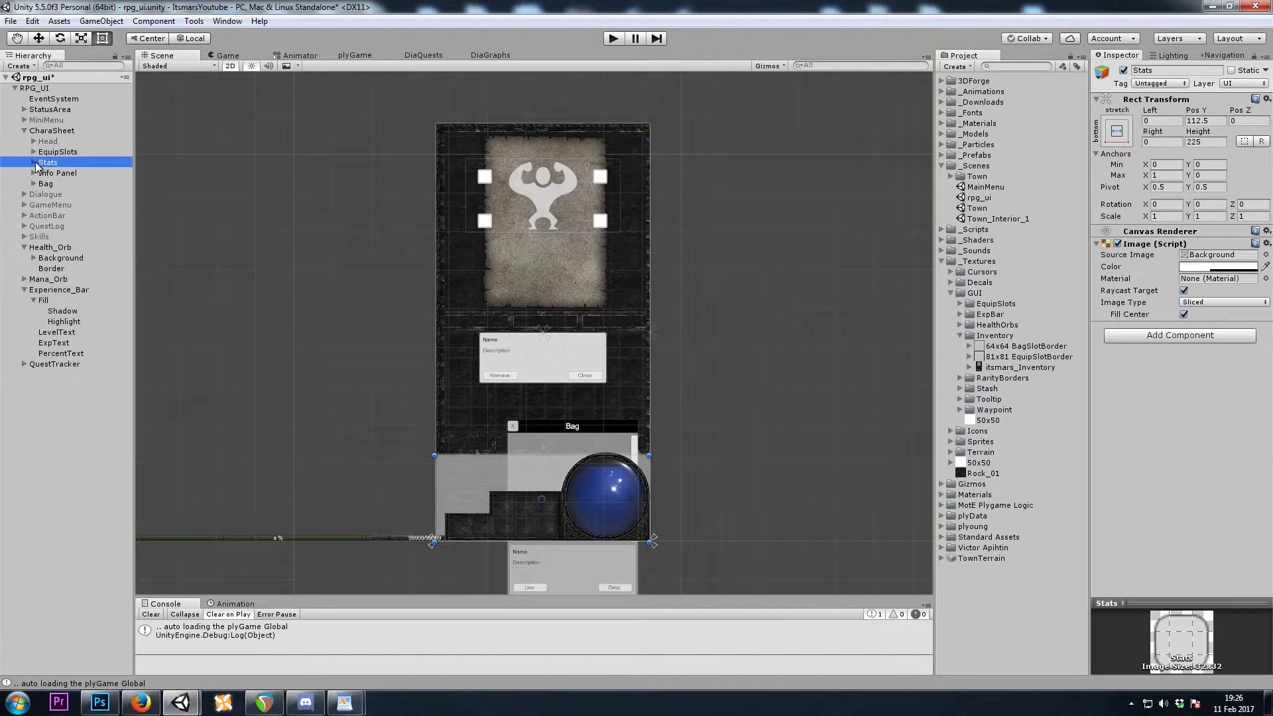
left_click(35, 162)
left_click(47, 183)
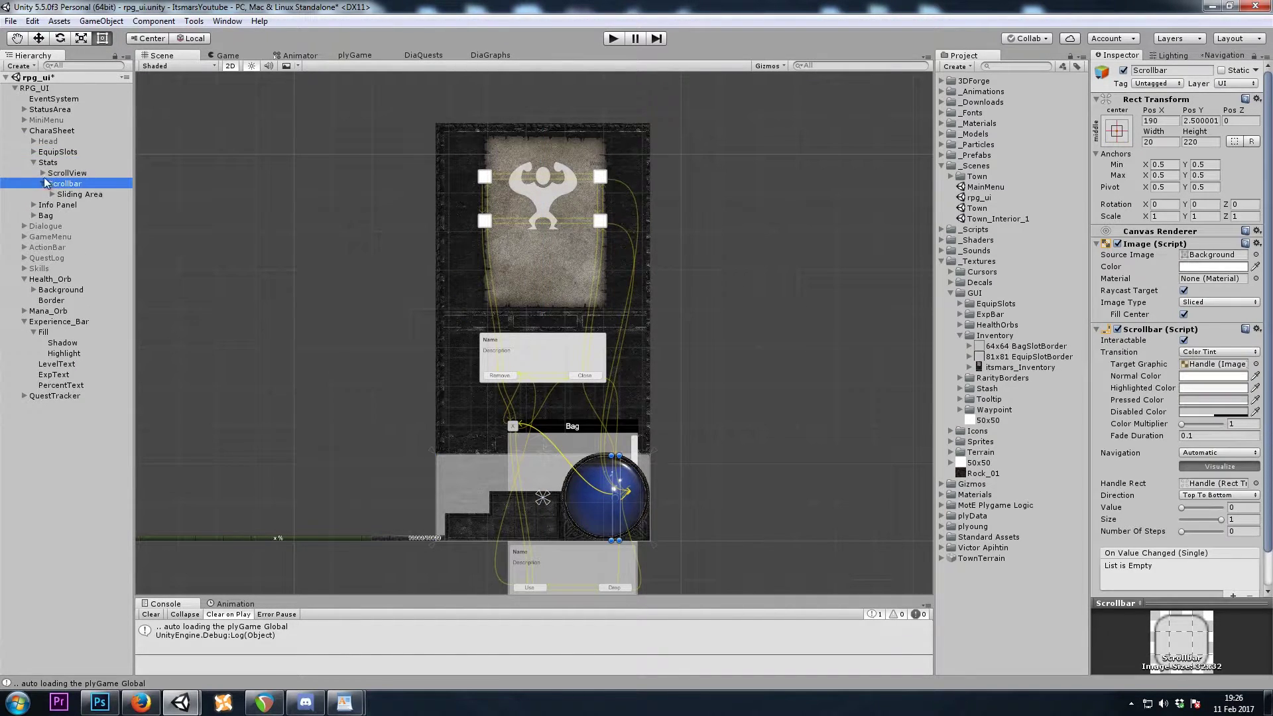
left_click(43, 174)
left_click(53, 204)
left_click(75, 216)
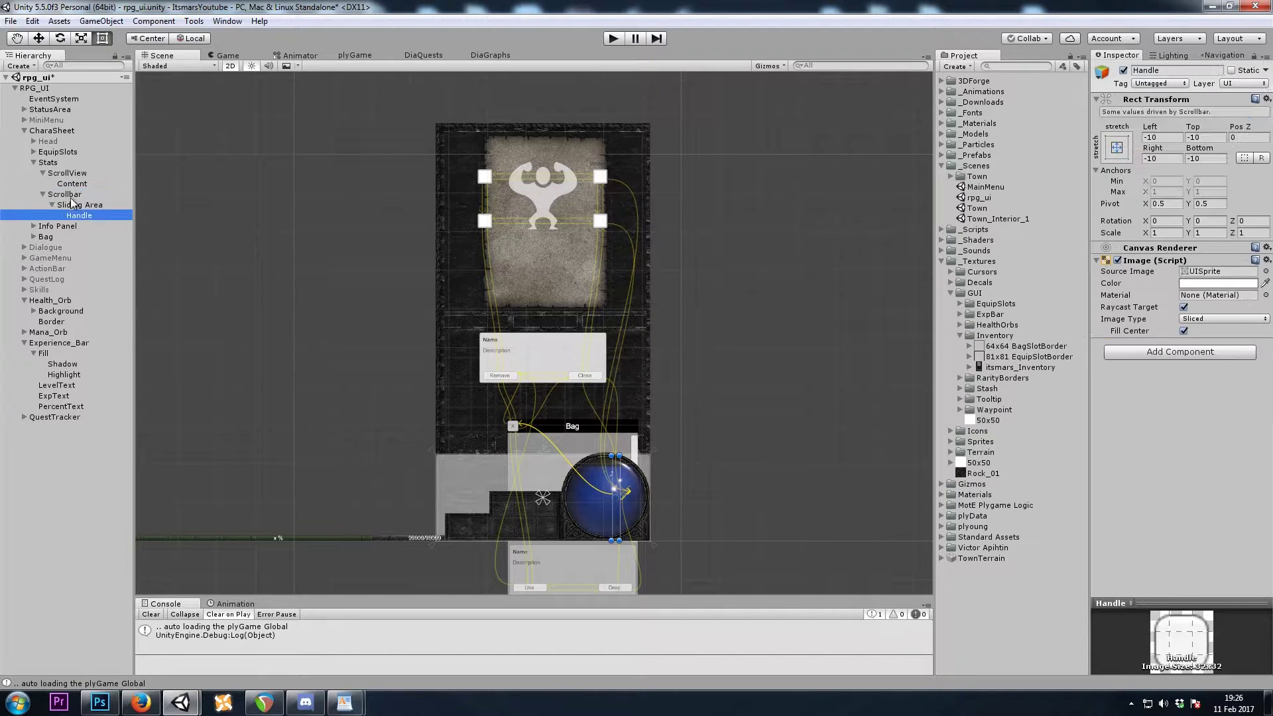
left_click(67, 173, "shift")
left_click(47, 163, "shift")
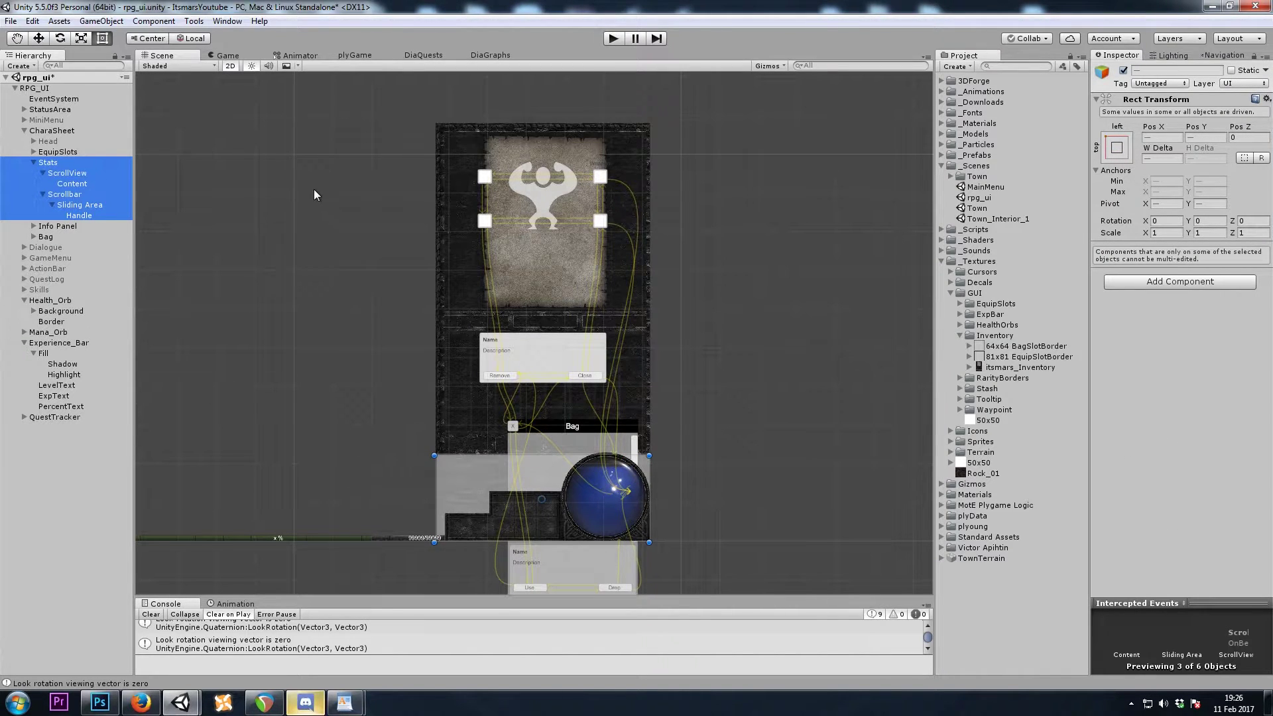
key("q")
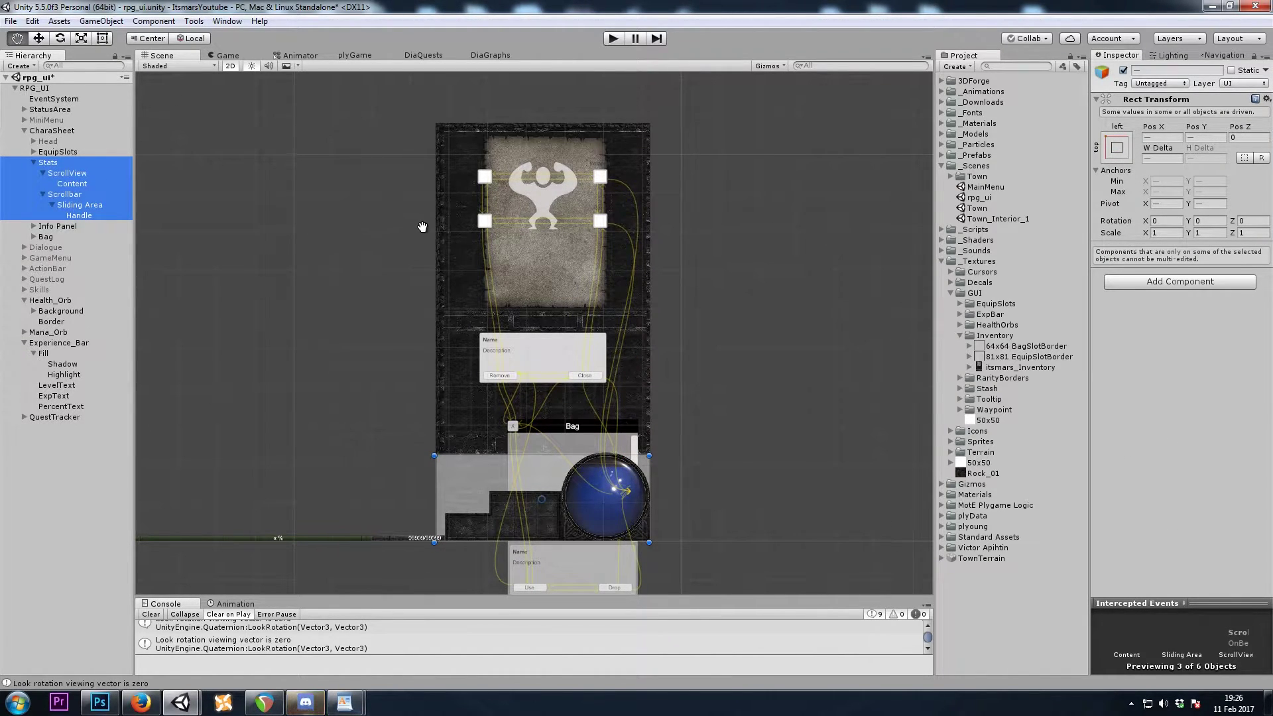
Deactivate the Info Panel with its CloseButton and RemoveButton children using Alt+Shift+A.
left_click(39, 164)
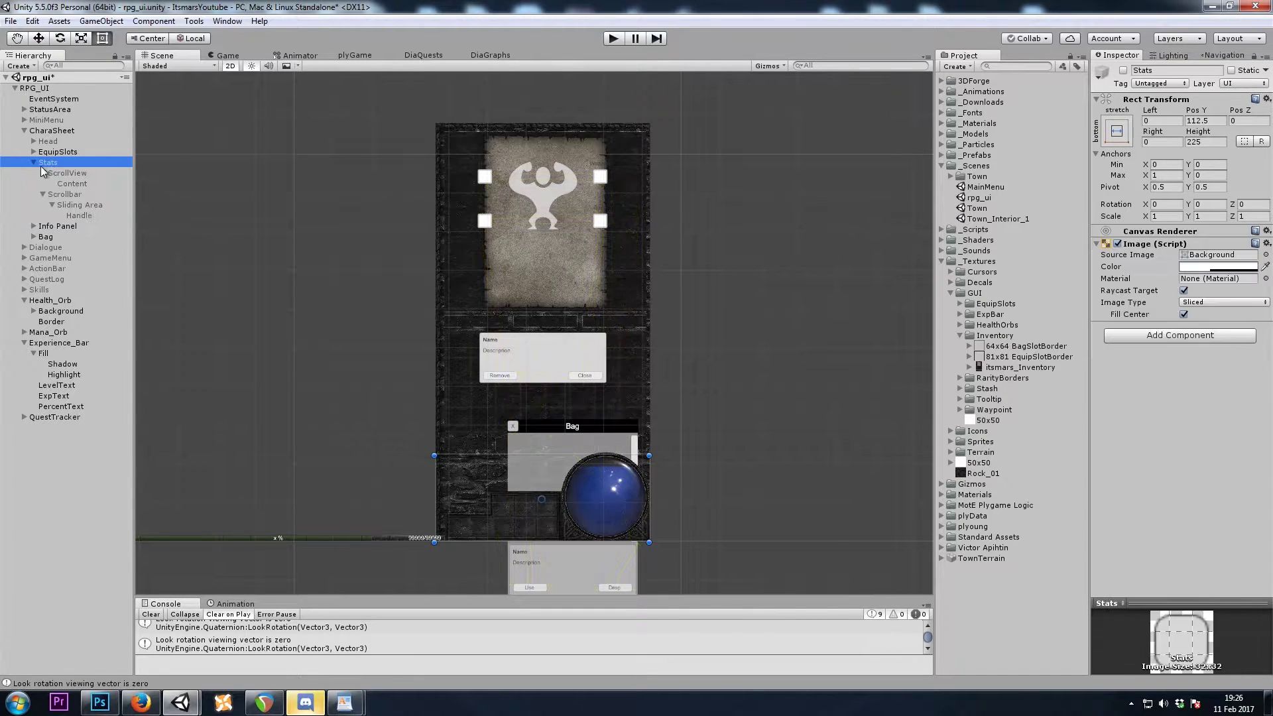
left_click(34, 163)
left_click(64, 175)
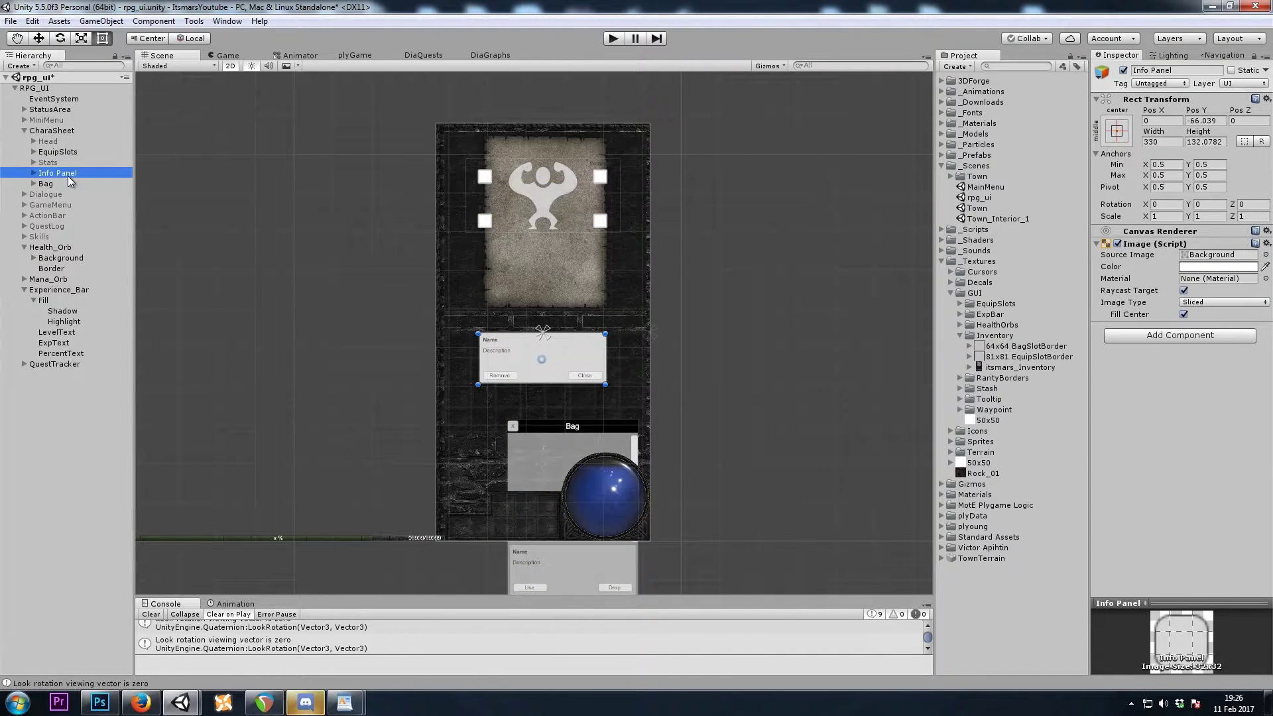
left_click(34, 173)
left_click(44, 216)
left_click(43, 205)
left_click(65, 236)
left_click(64, 173, "shift")
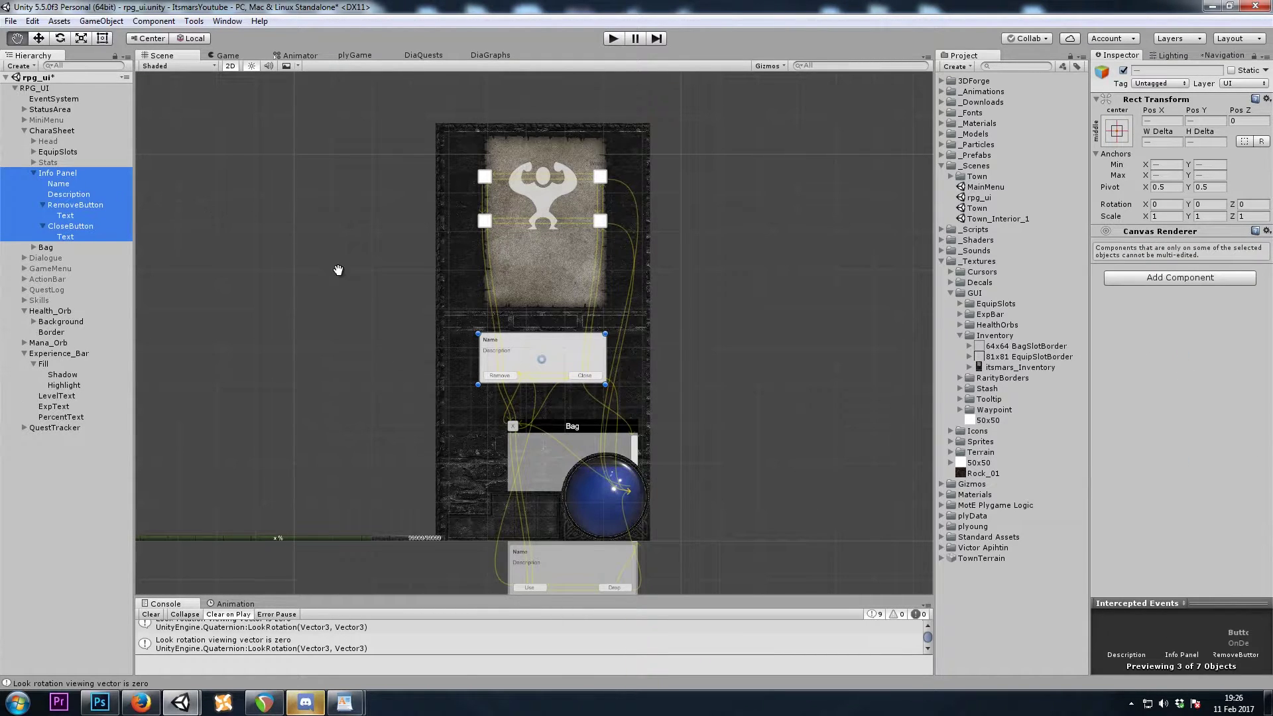
key("q")
key("alt+shift+a")
Select the Bag panel and drag it toward the centre of the Scene view.
left_click(34, 173)
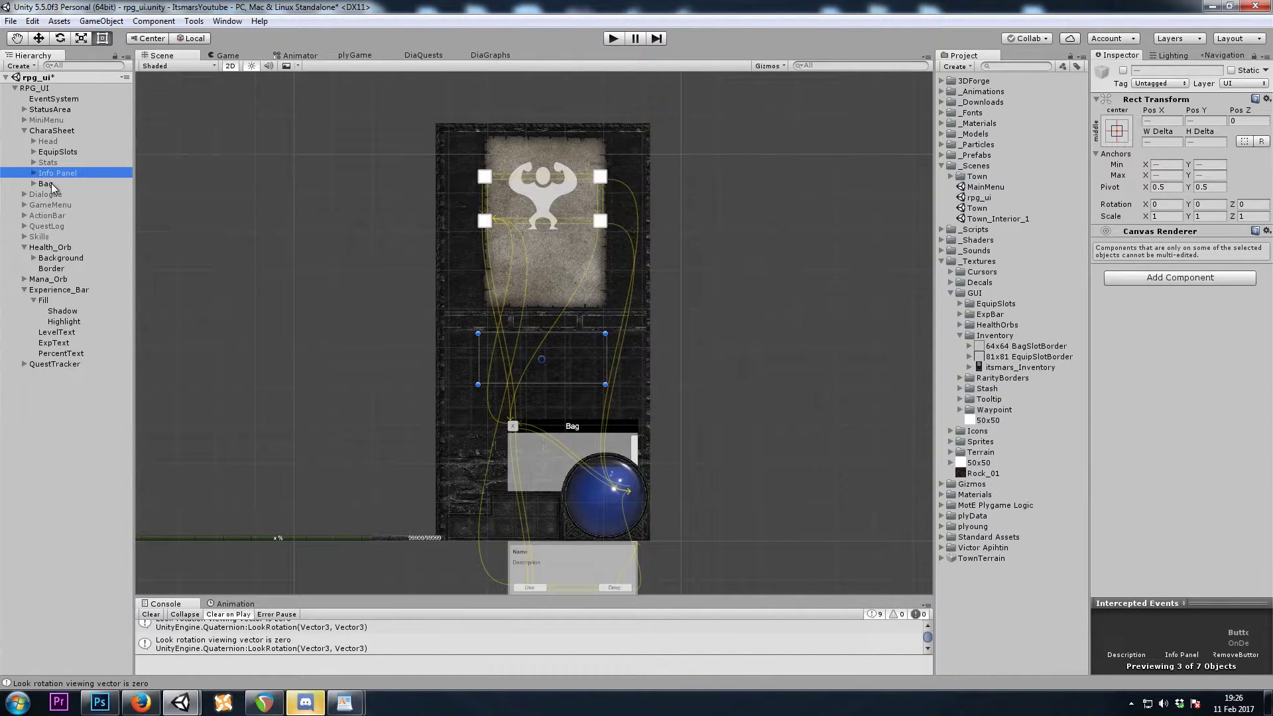
left_click(47, 184)
left_click_drag(574, 433, 326, 309)
scroll(458, 411, "up", 5)
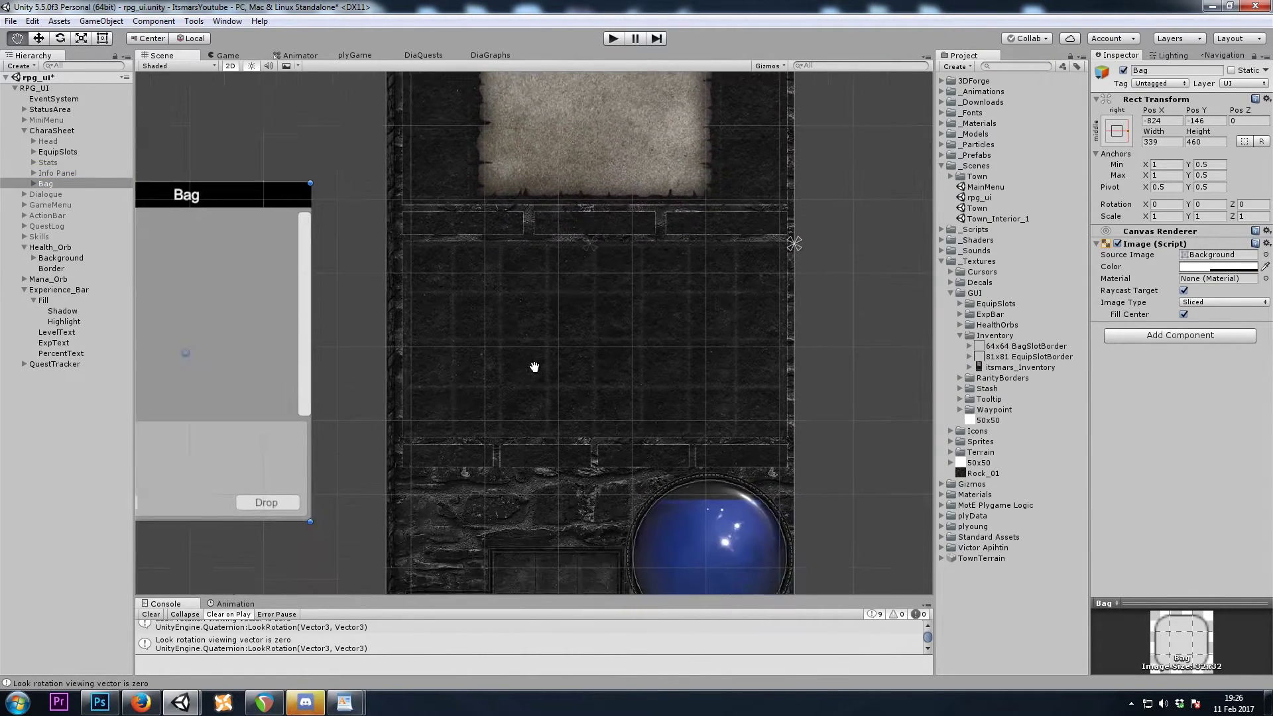
scroll(535, 367, "up", 1)
left_click(344, 309)
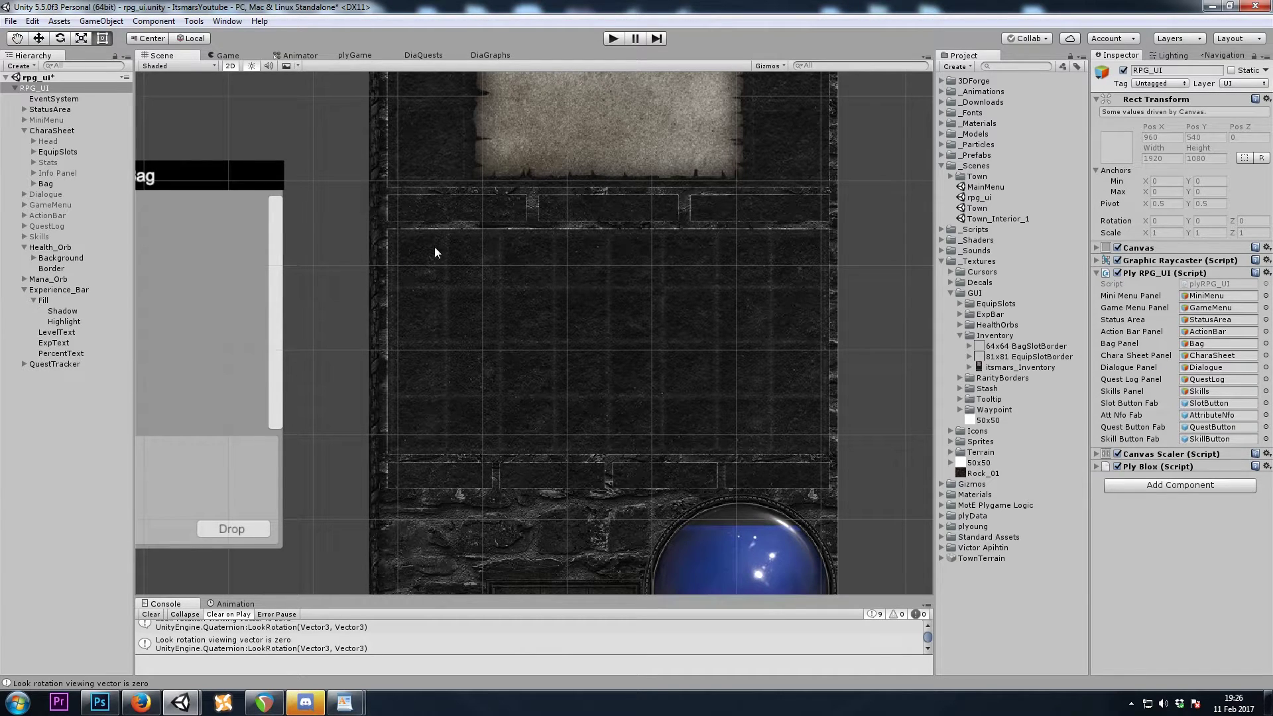
left_click(45, 183)
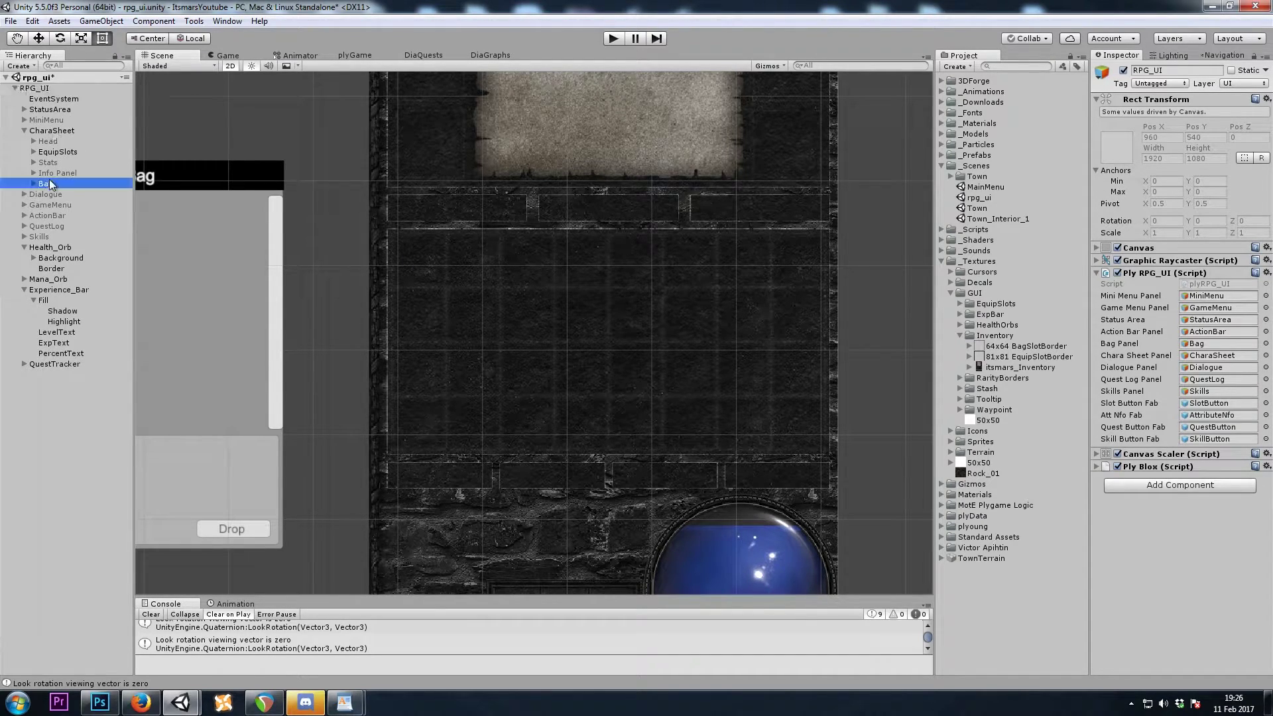
left_click_drag(229, 181, 652, 151)
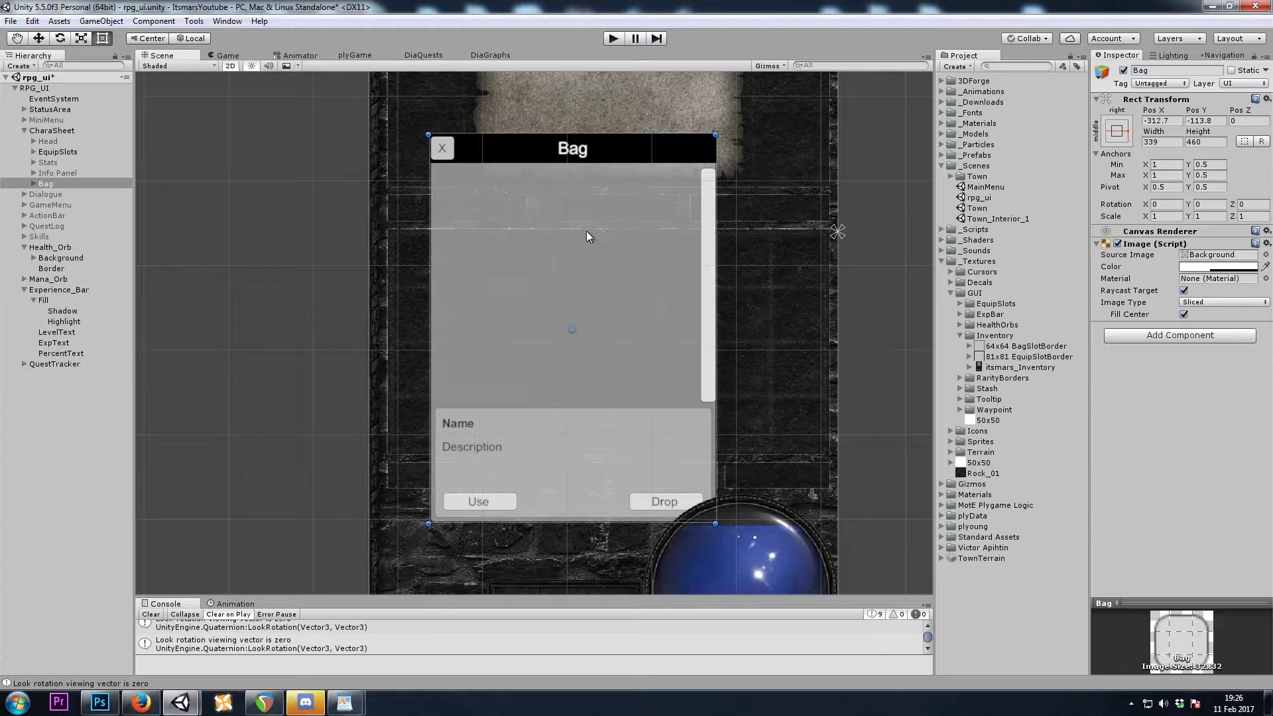
Anchor Bag right-middle and set Pos X -10, Pos Y -130, width 522, height 266.
left_click(1118, 134)
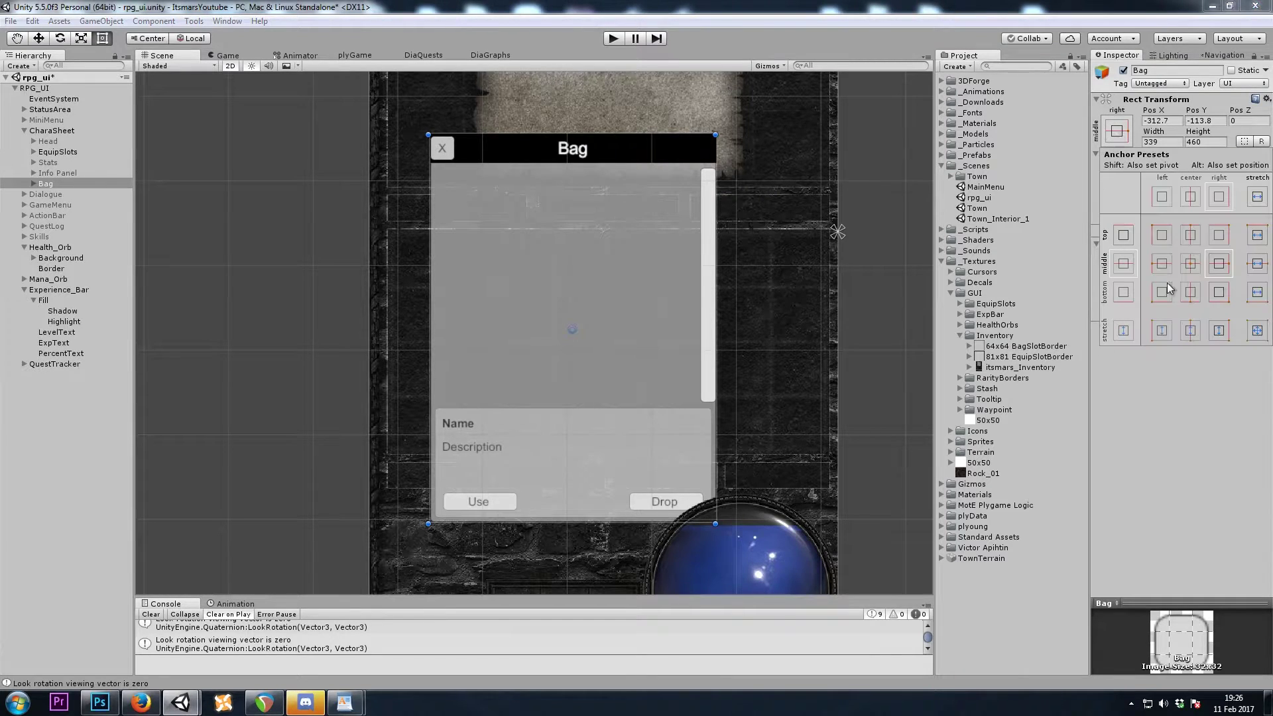
left_click(1223, 267, "alt+shift")
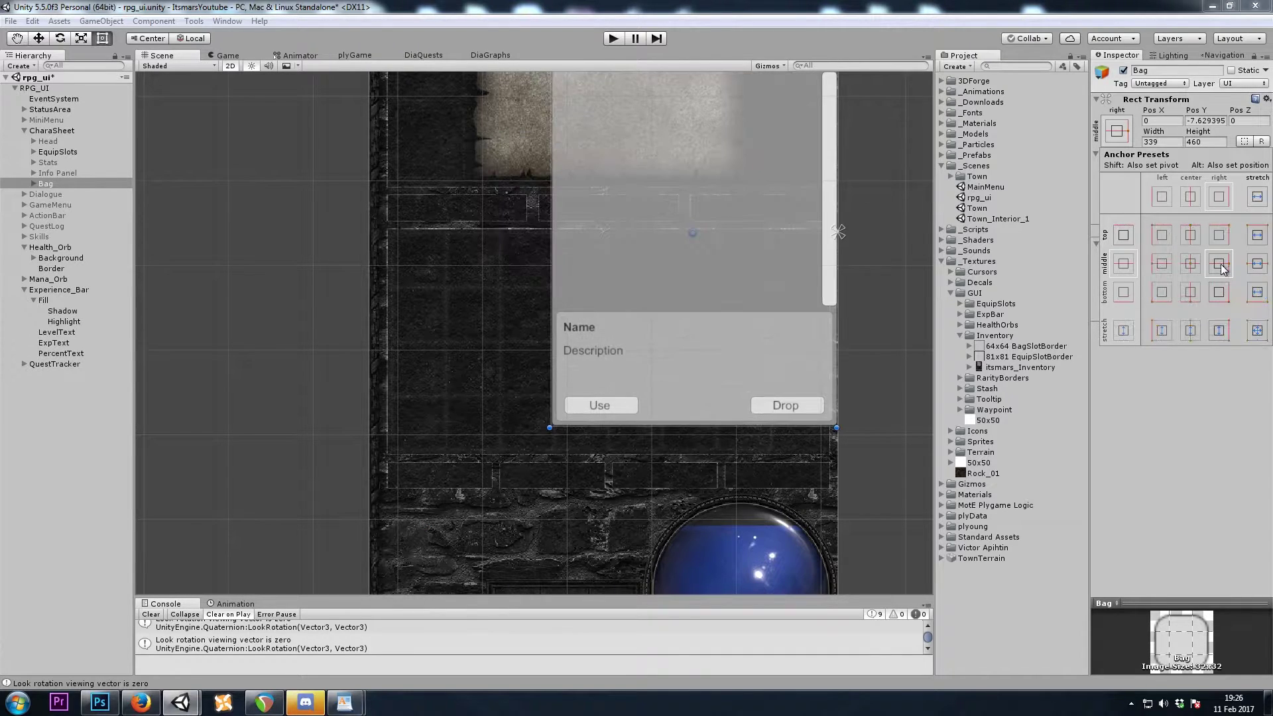
left_click(1165, 120)
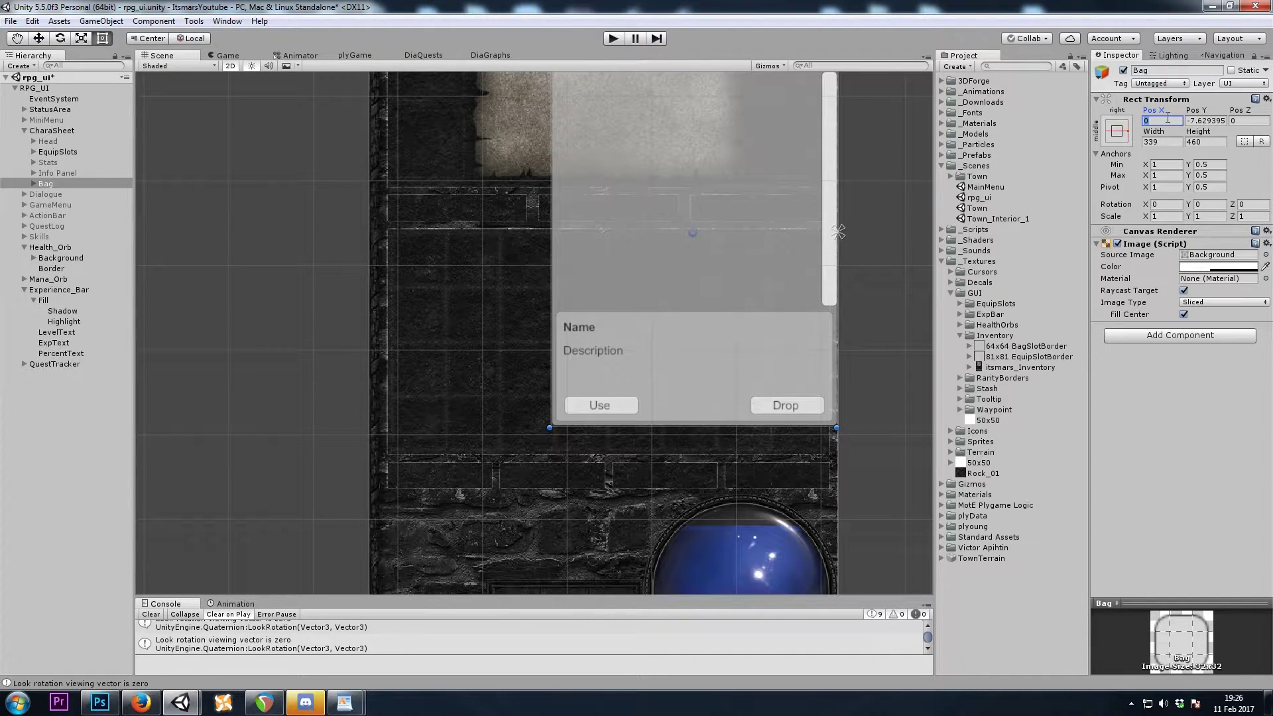
type("-10")
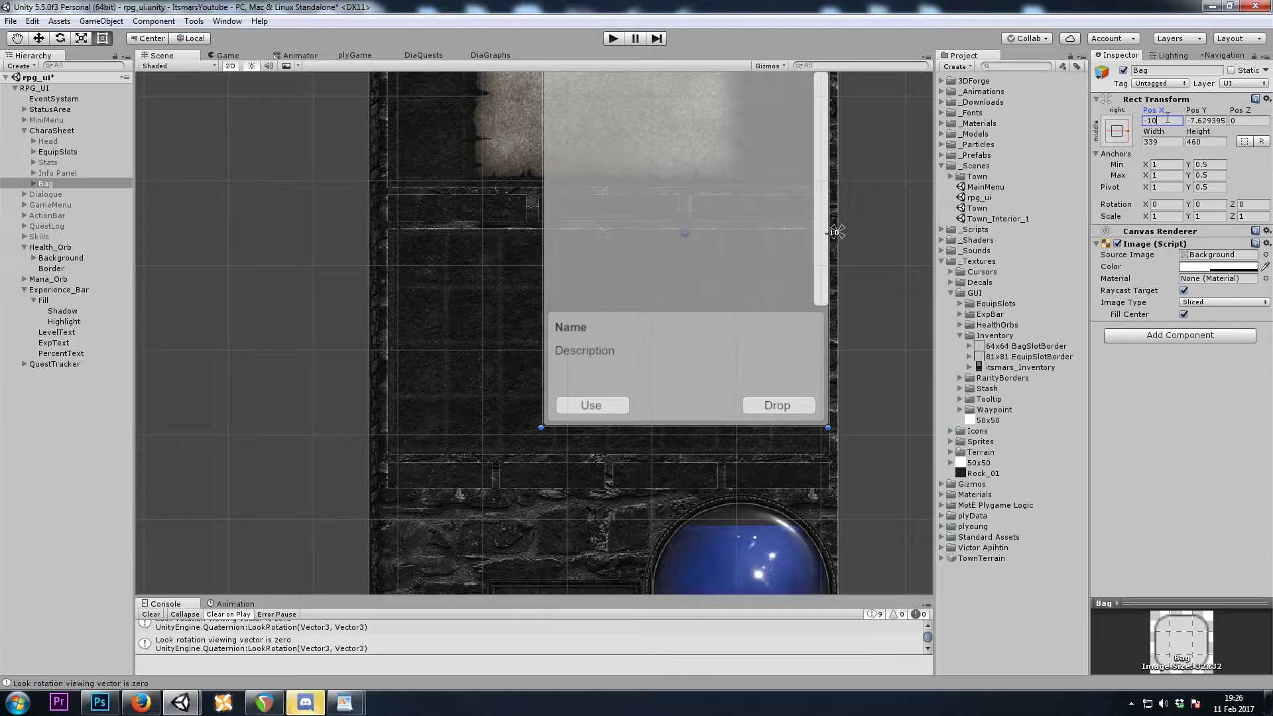
left_click(1200, 121)
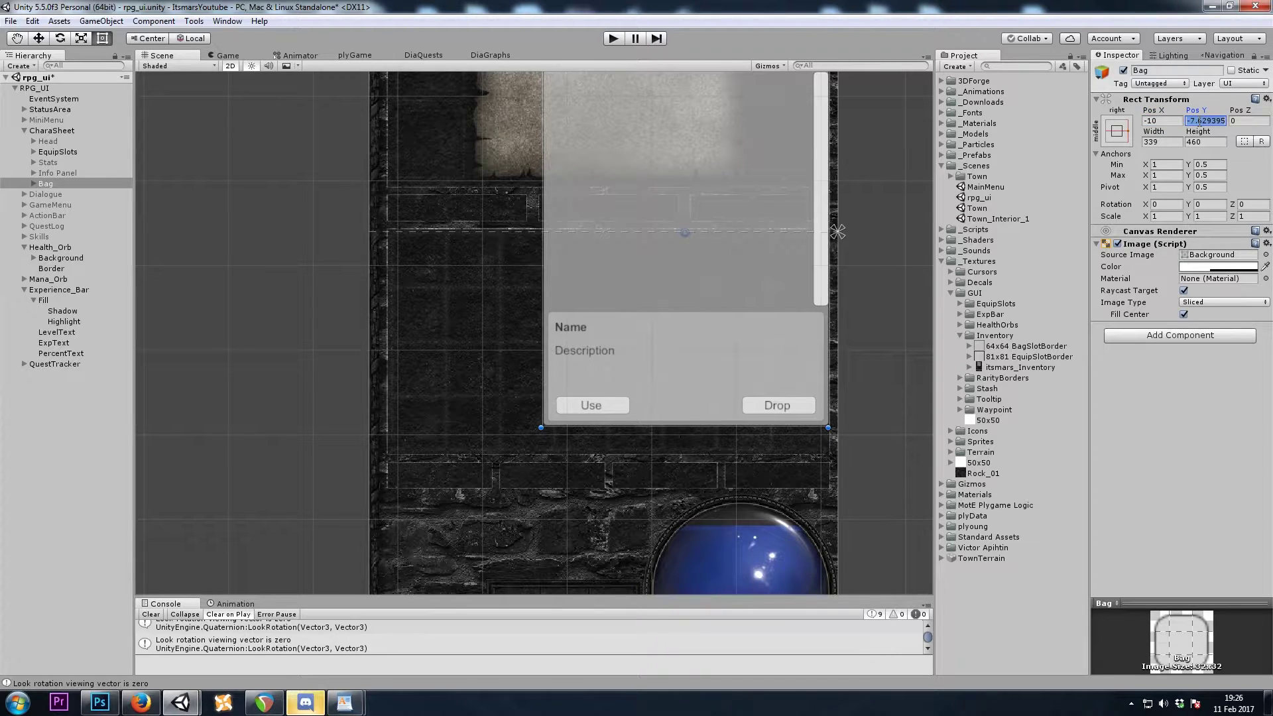
type("-130")
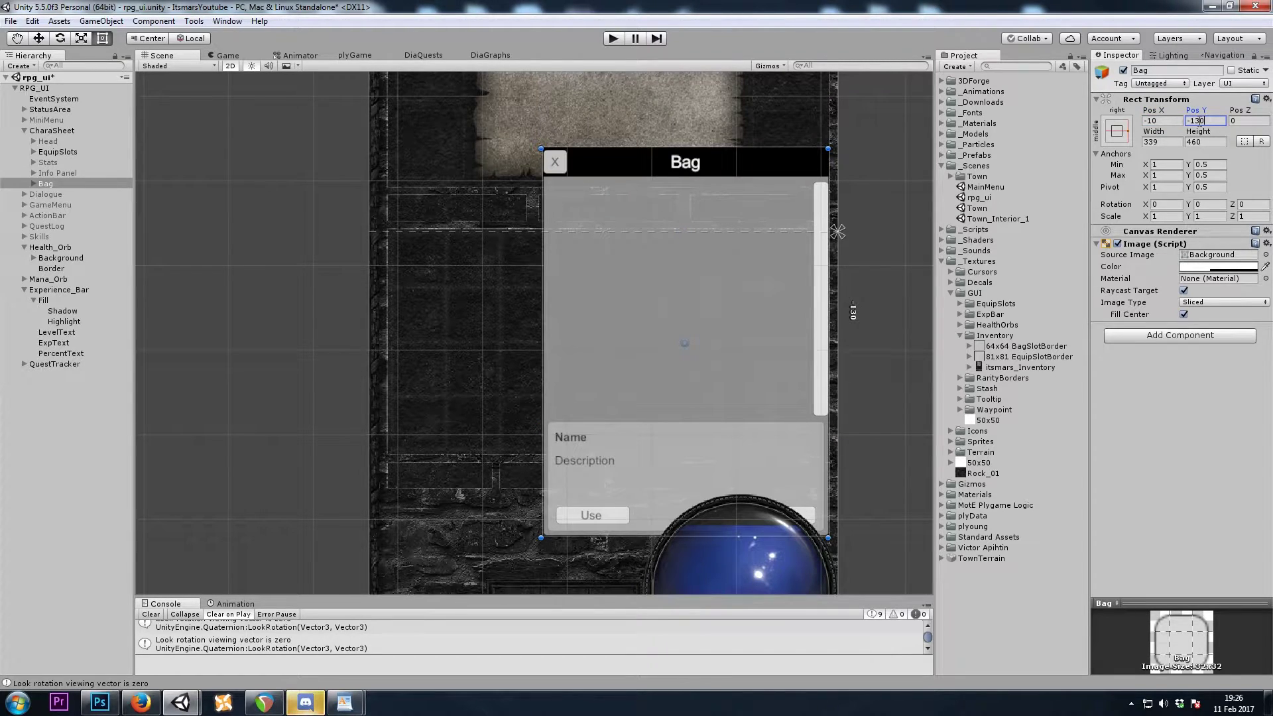
left_click(1160, 142)
type("522")
key("Tab")
type("2")
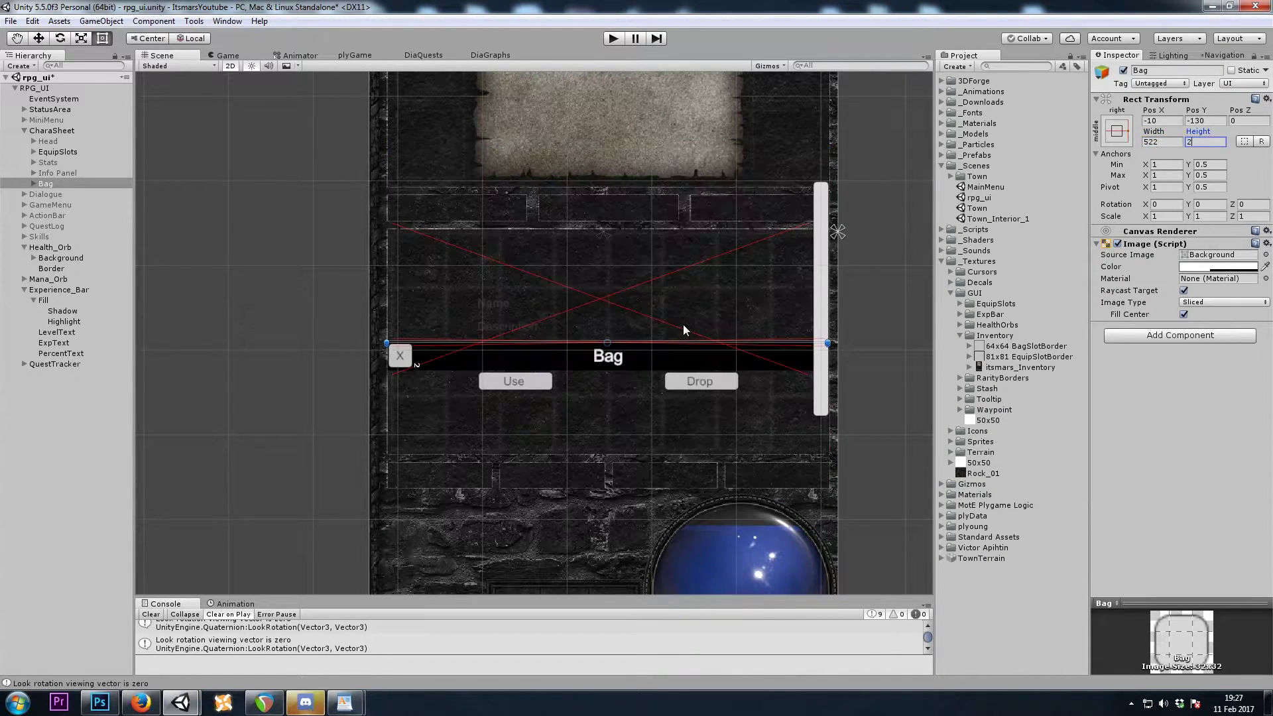
type("66")
scroll(523, 294, "up", 2)
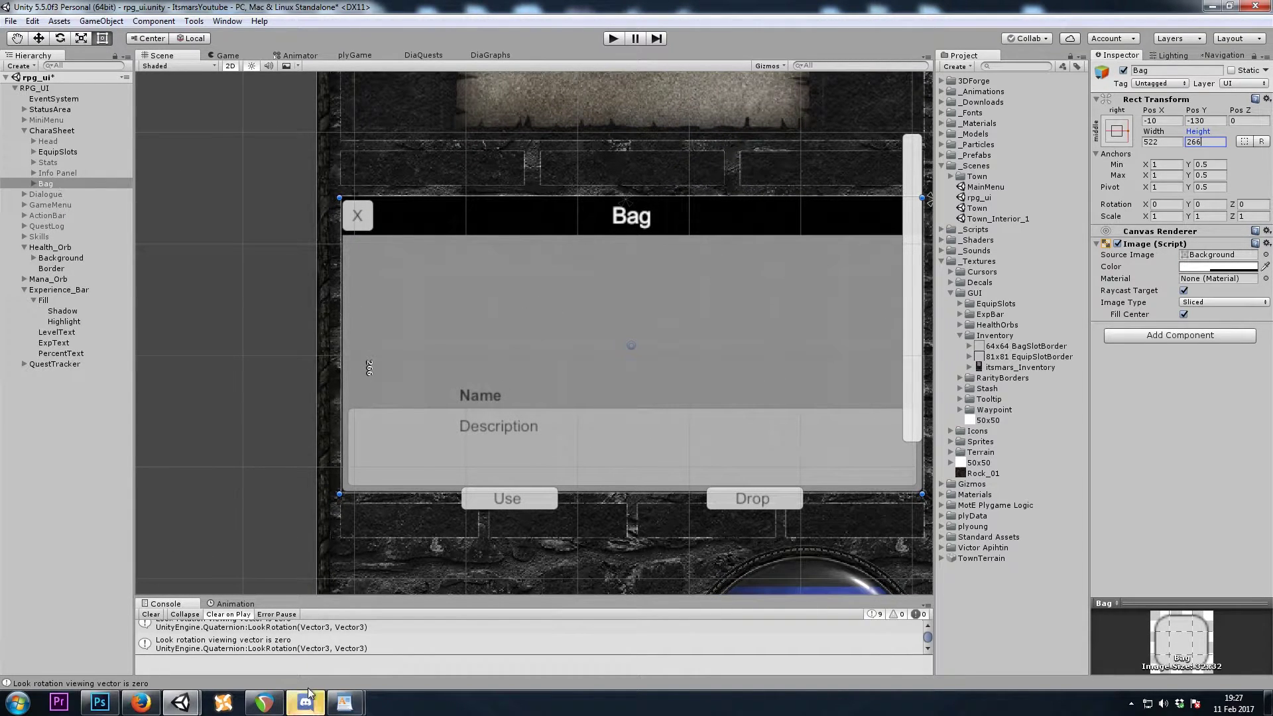
Expand the Bag hierarchy and look through its Head and Info Panel children.
left_click(61, 191)
key("Right")
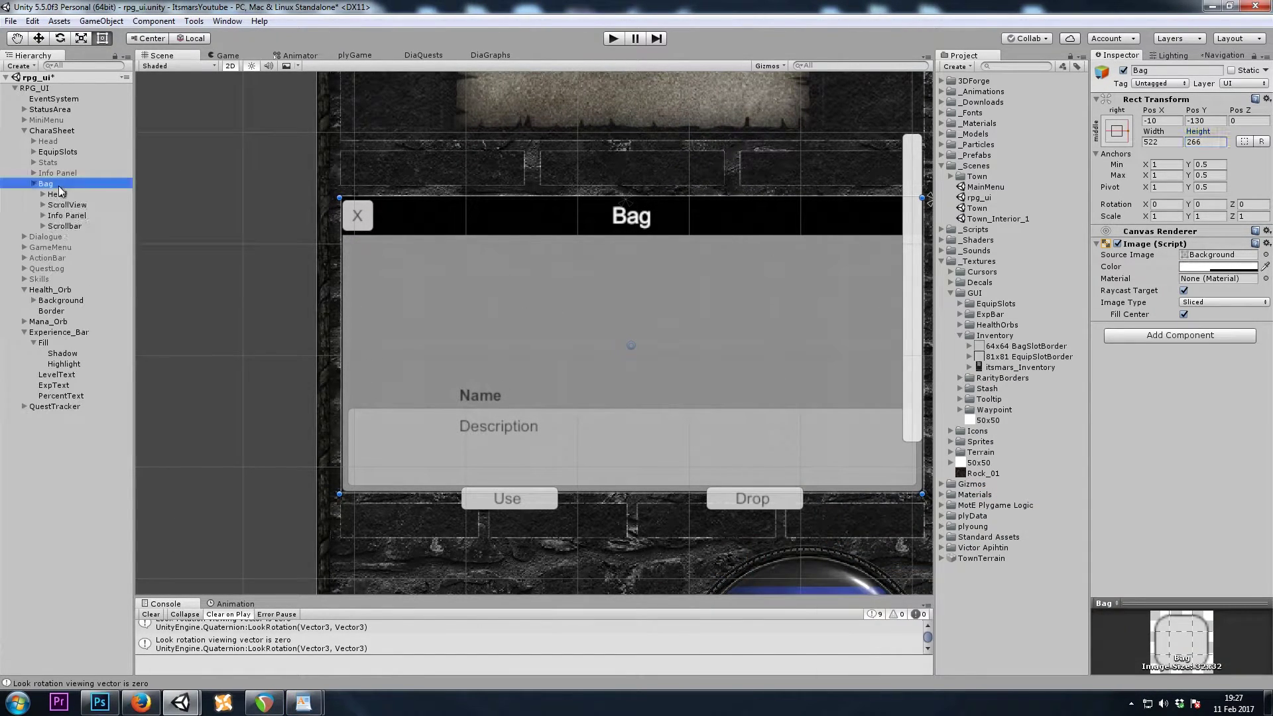
key("Down")
key("Right")
key("Down")
key("Down")
left_click(93, 223)
left_click(66, 195, "shift")
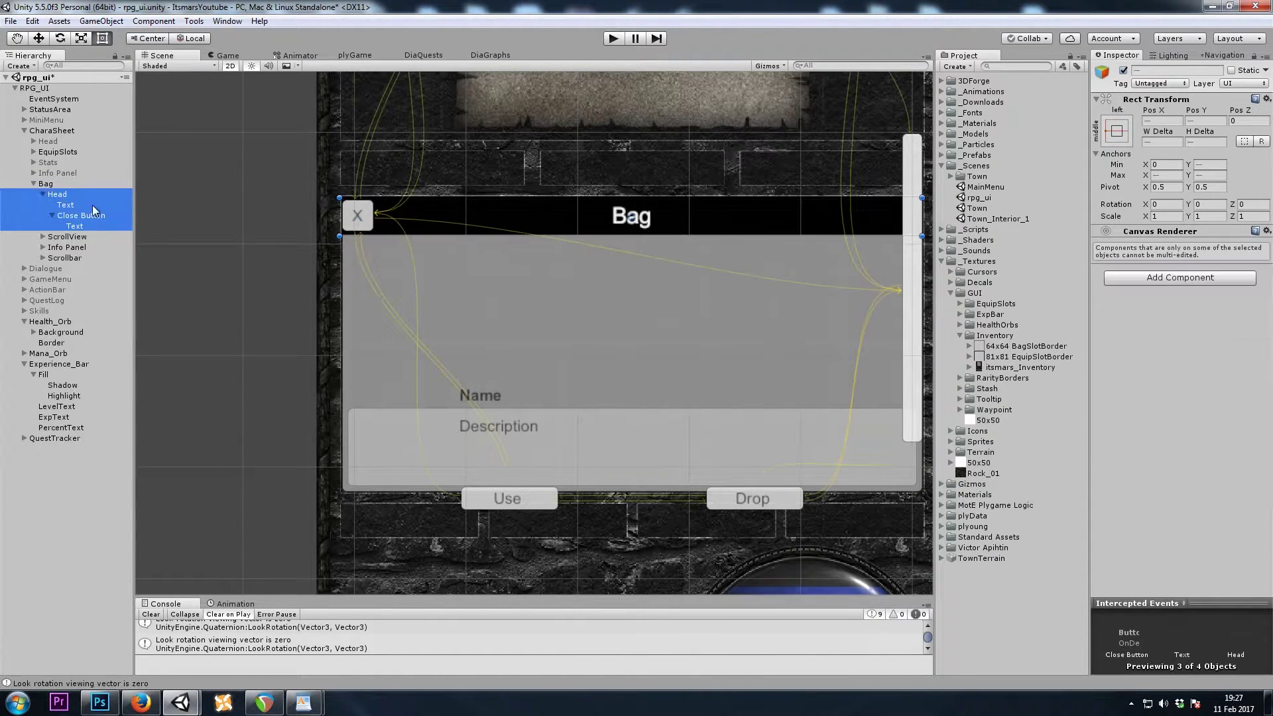
left_click(66, 195)
key("Left")
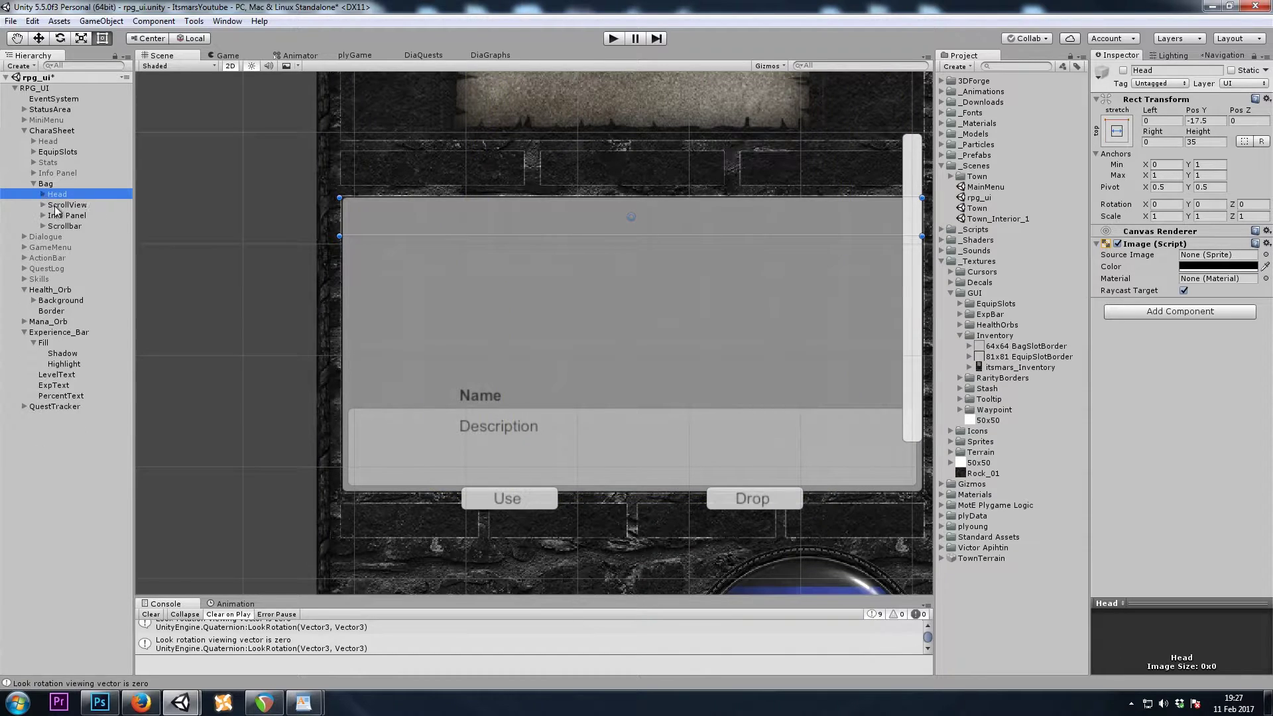
key("Down")
key("Down")
key("Right")
key("Down")
key("Down")
key("Down")
key("Down")
key("Right")
left_click(75, 280)
left_click(43, 218, "shift")
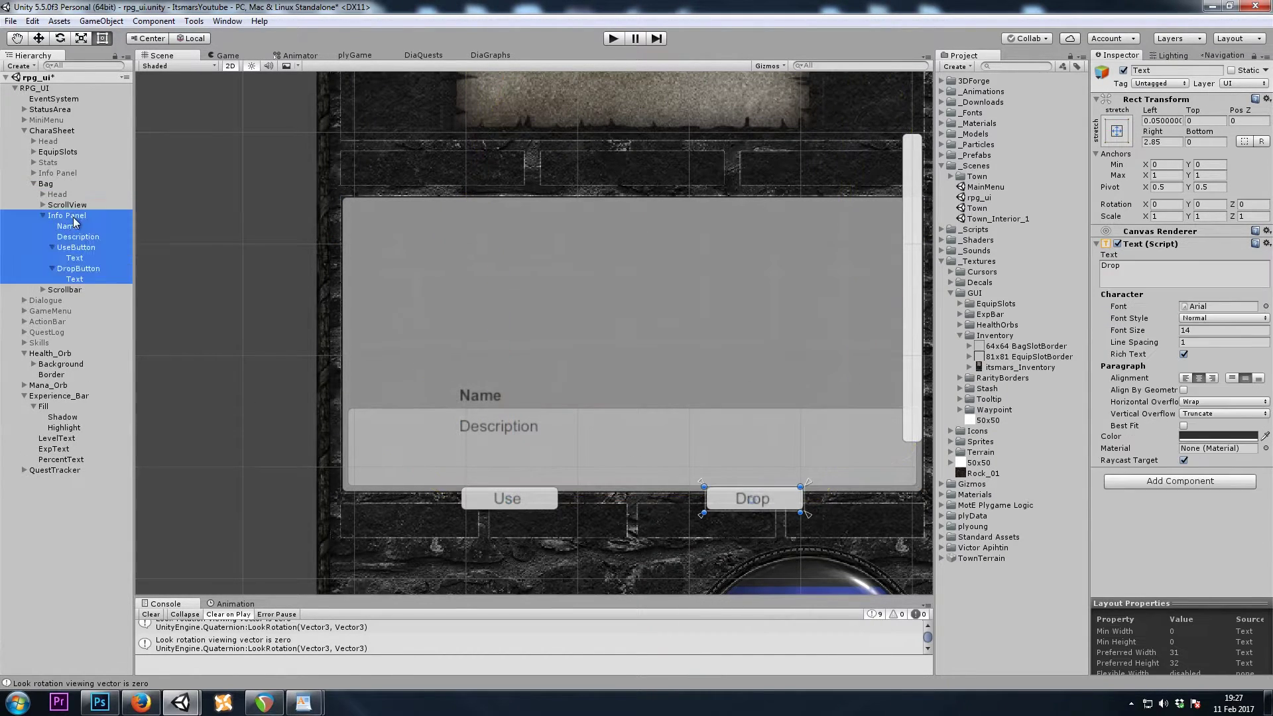
left_click(44, 217)
Uncheck Vertical in the ScrollView's Scroll Rect so the scrollbar stops appearing.
left_click(59, 229)
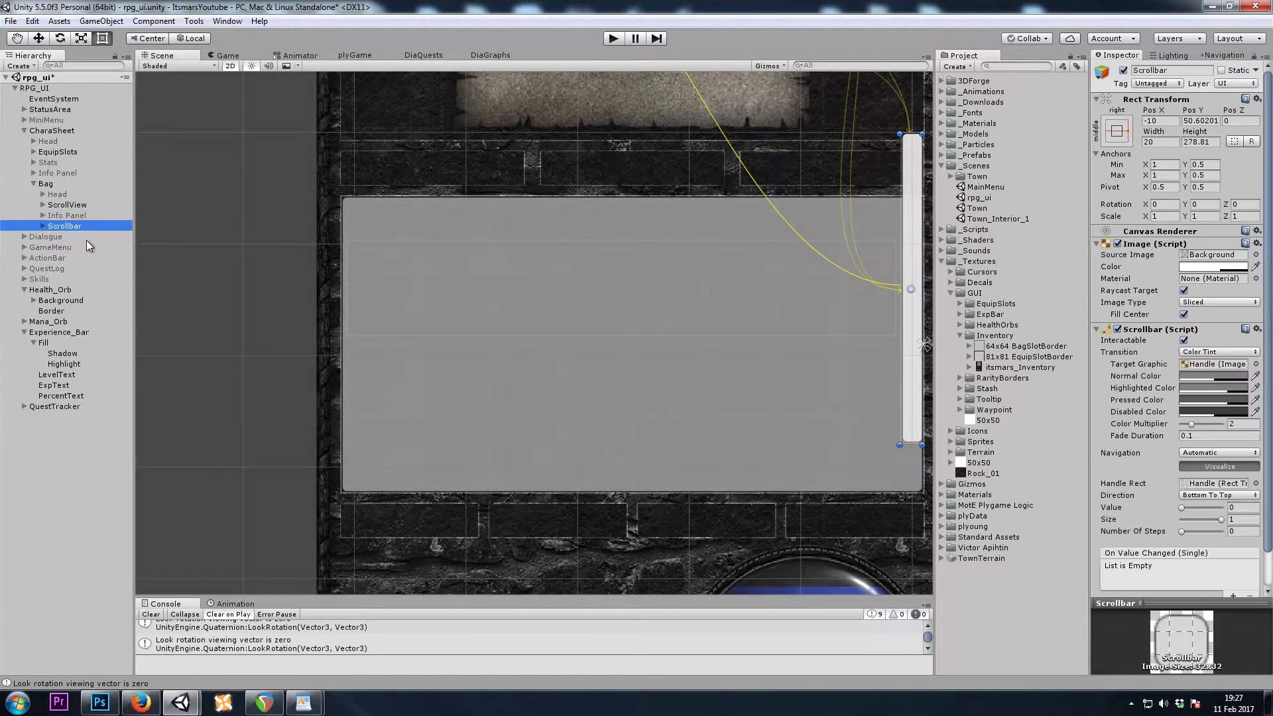
key("Right")
key("Down")
key("Right")
left_click(78, 247)
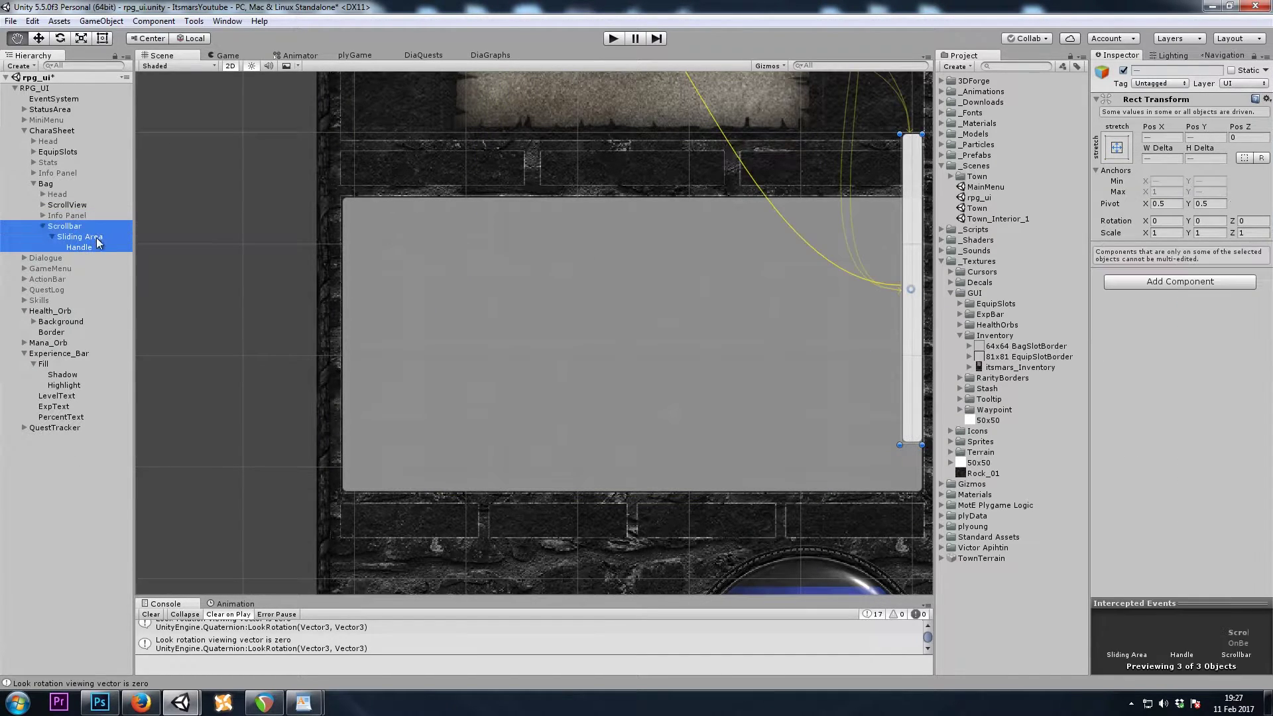
left_click(99, 206)
middle_click_drag(439, 236, 364, 240)
left_click(71, 227)
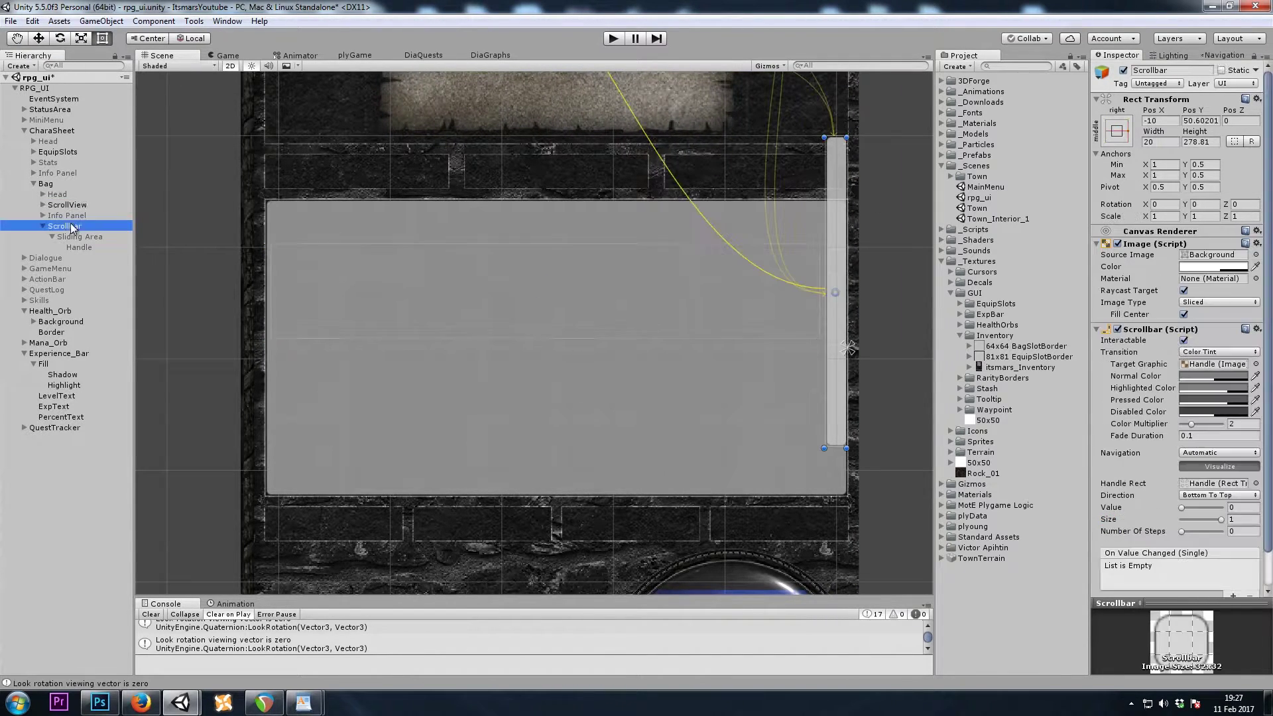
left_click(70, 207)
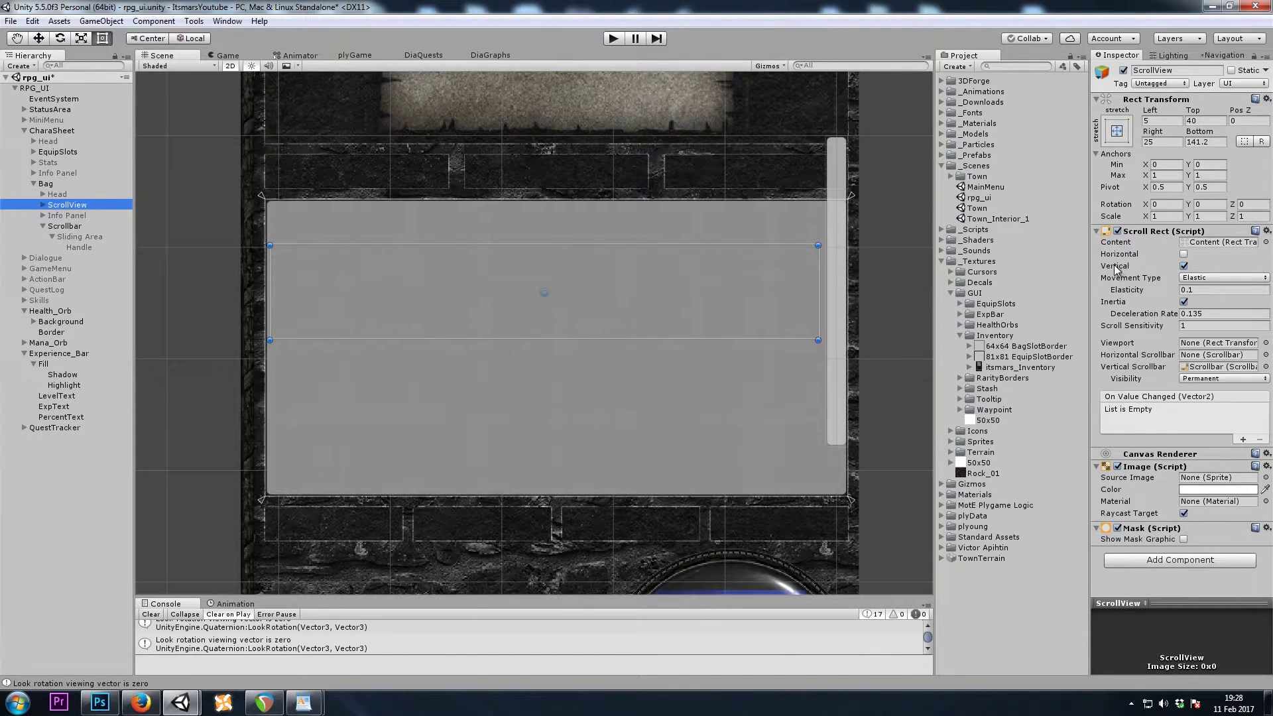
left_click(1184, 266)
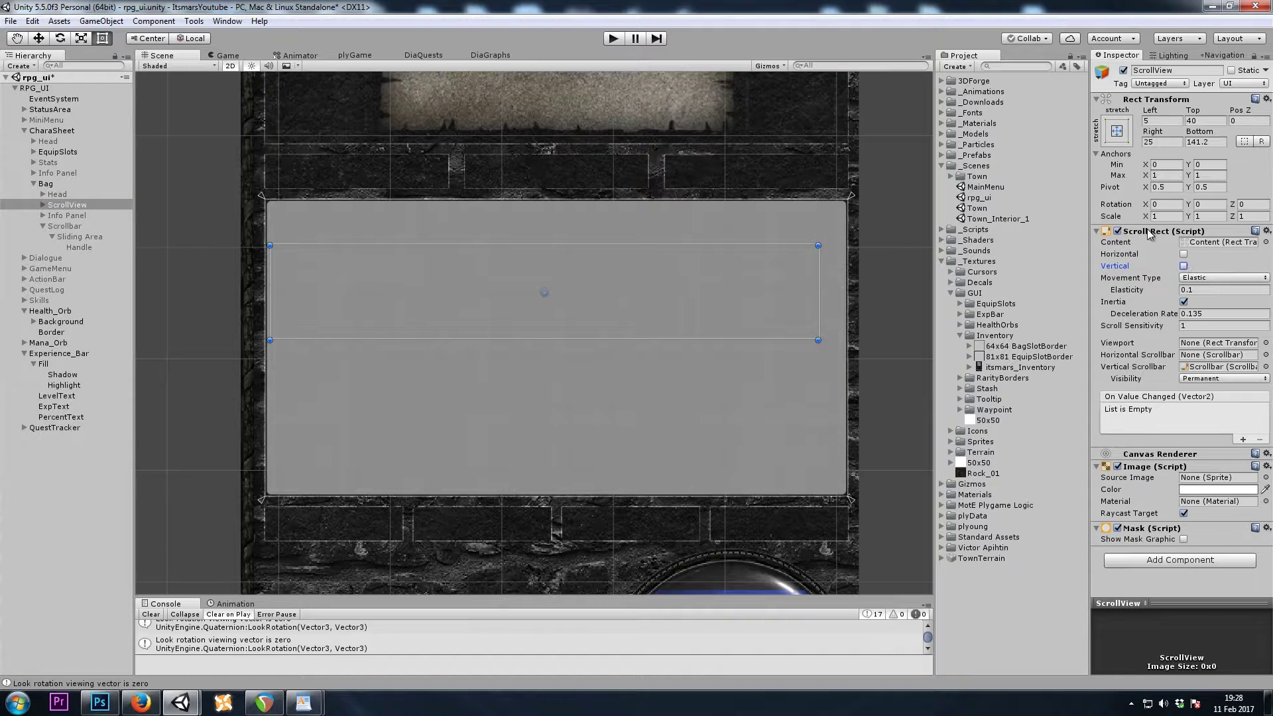
left_click(79, 227)
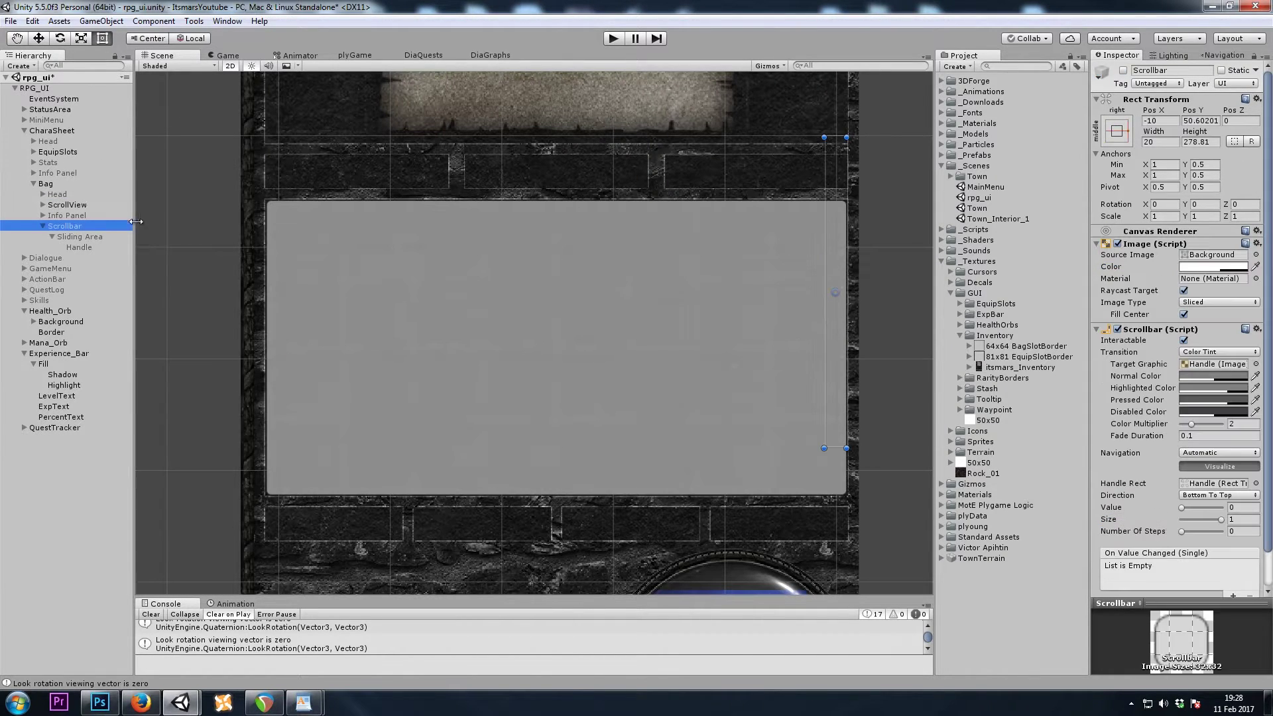
key("Left")
left_click(84, 208)
Alt-apply the stretch-stretch anchor preset so ScrollView fills the Bag panel.
key("f")
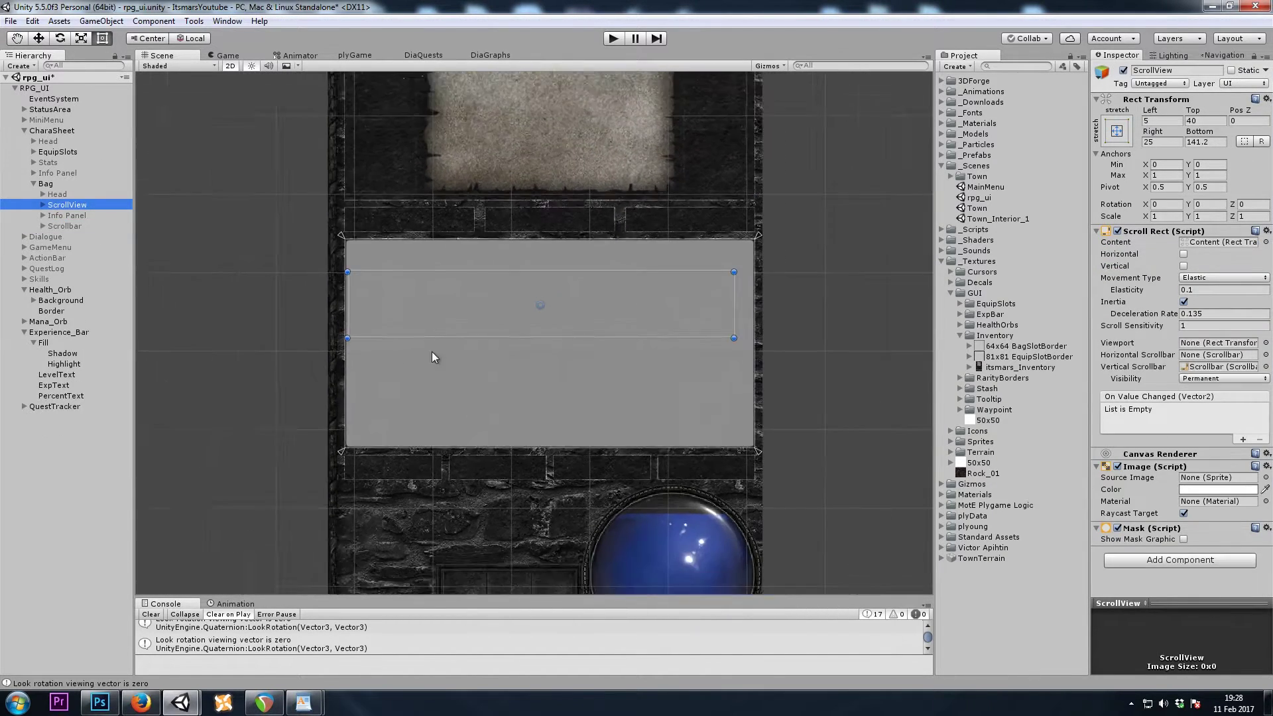
key("Right")
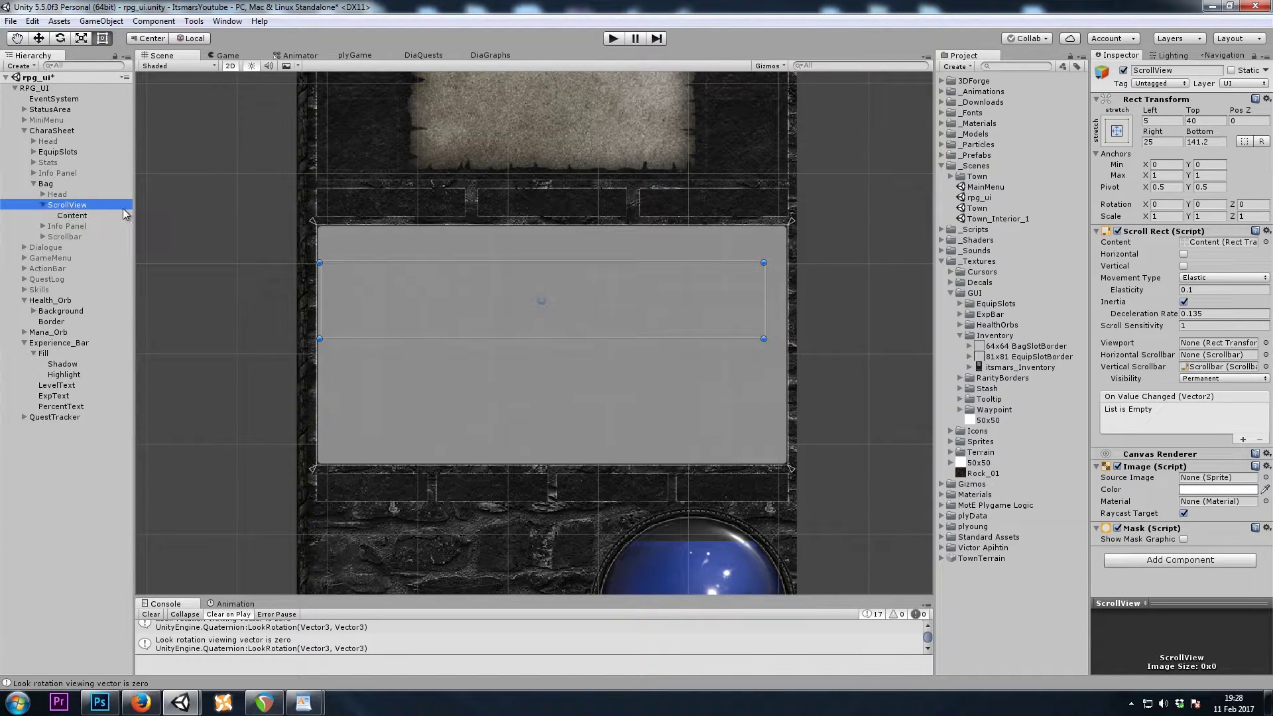
left_click(71, 217)
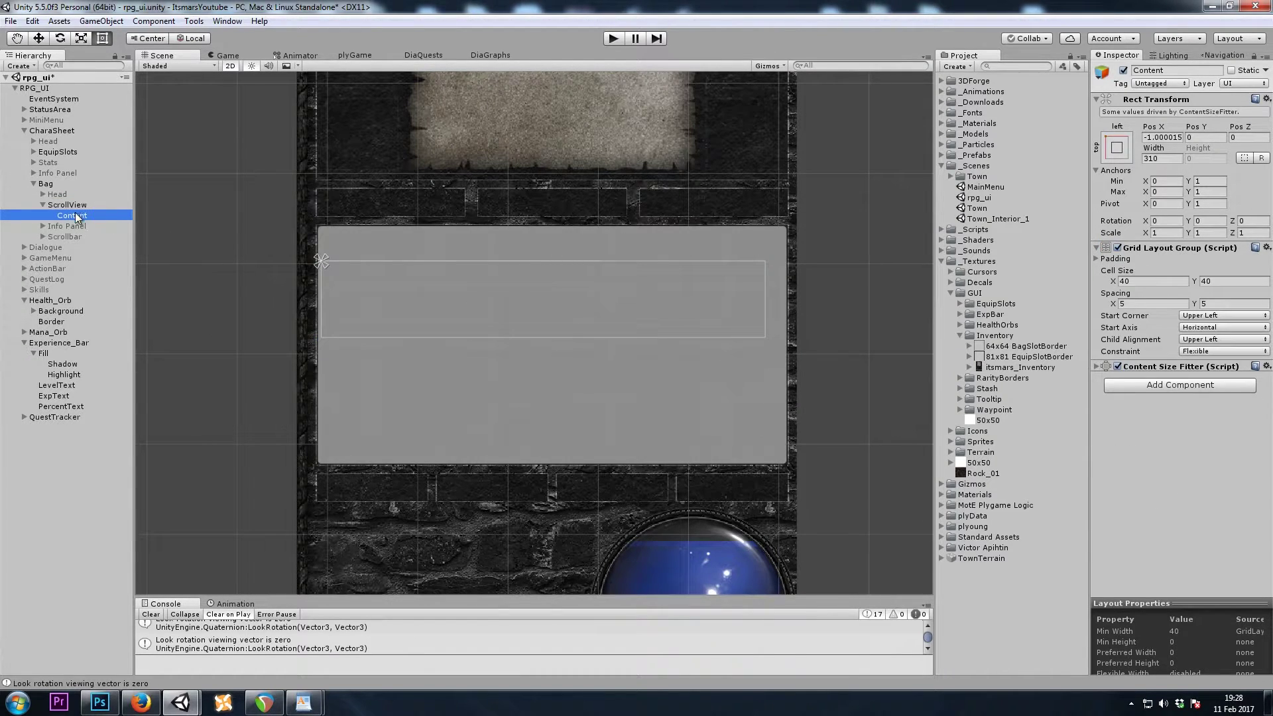
key("Up")
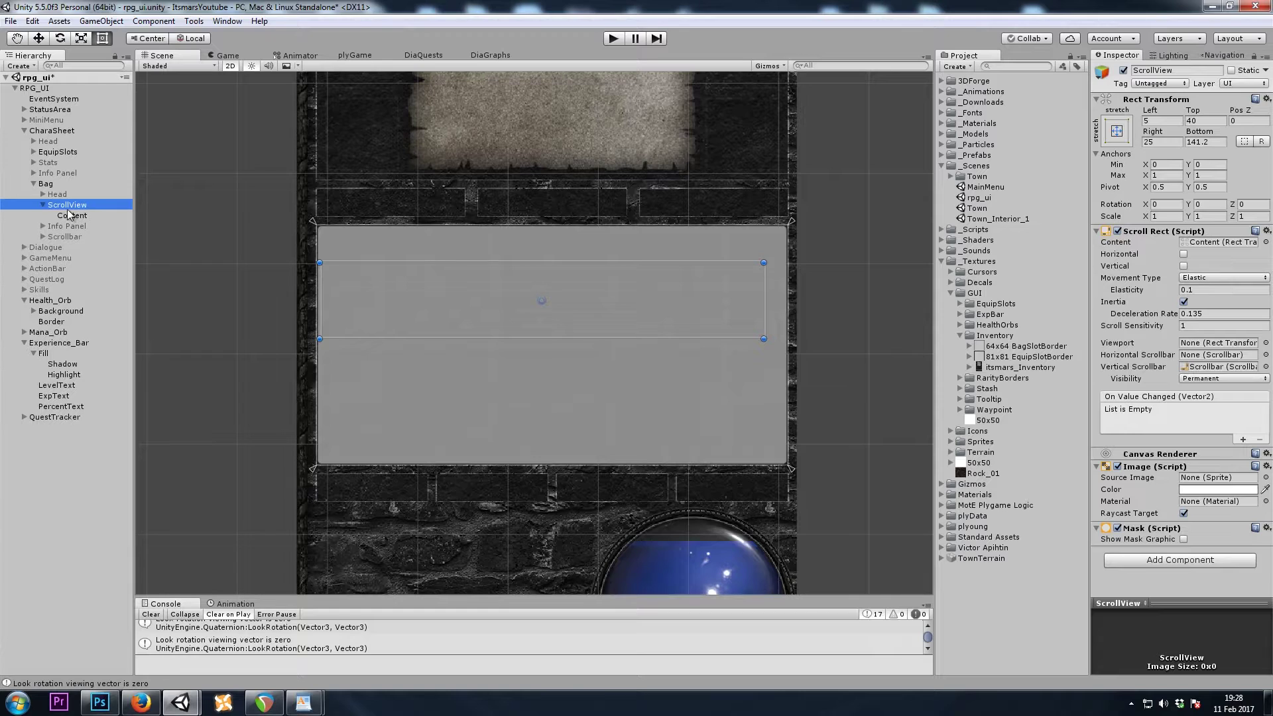
left_click(1119, 134)
key("shift+alt")
left_click(1258, 334, "alt+shift")
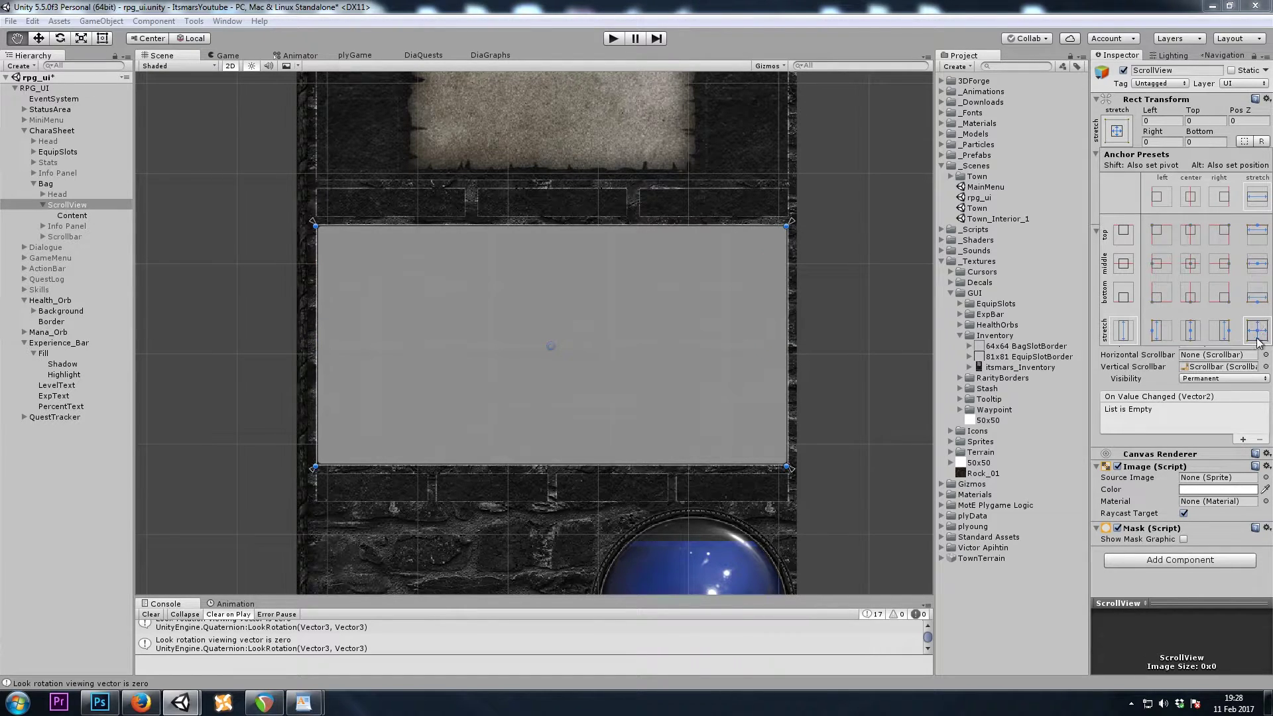
Set the Bag's Image colour alpha to 0, making its grey background transparent.
left_click(60, 185)
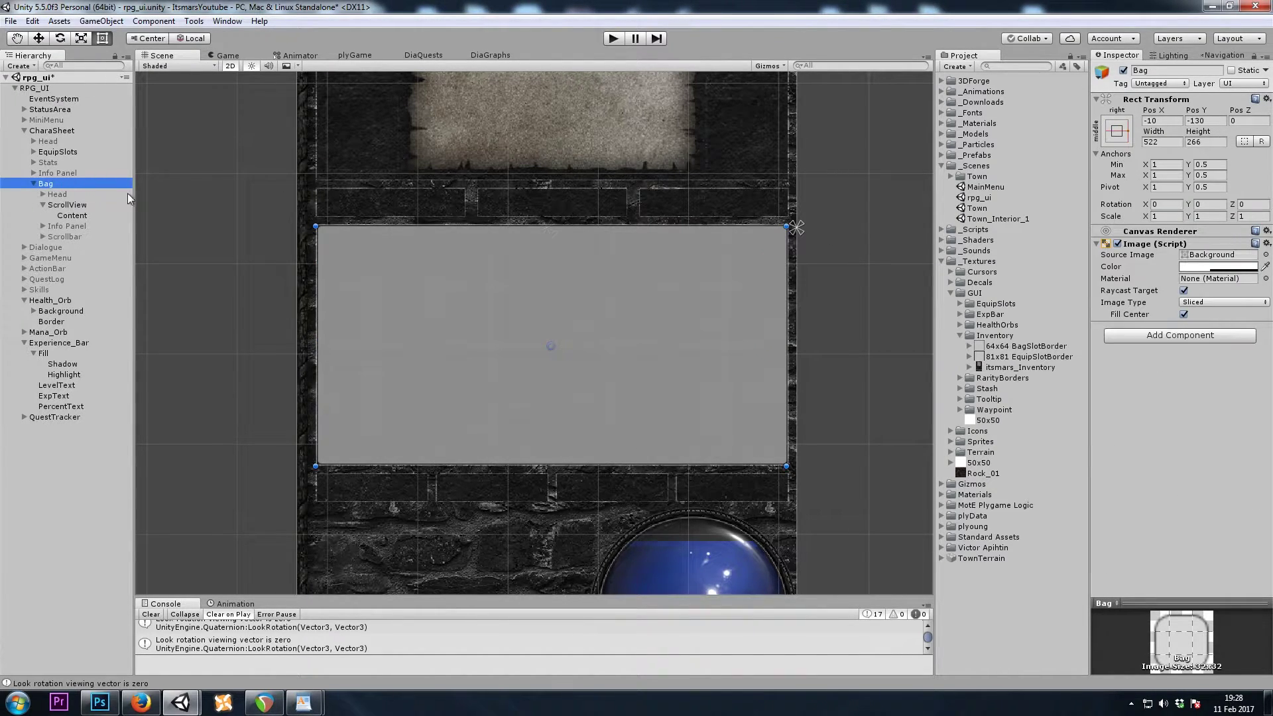
left_click(1117, 244)
left_click(1118, 244)
left_click(1219, 267)
left_click_drag(989, 243, 826, 235)
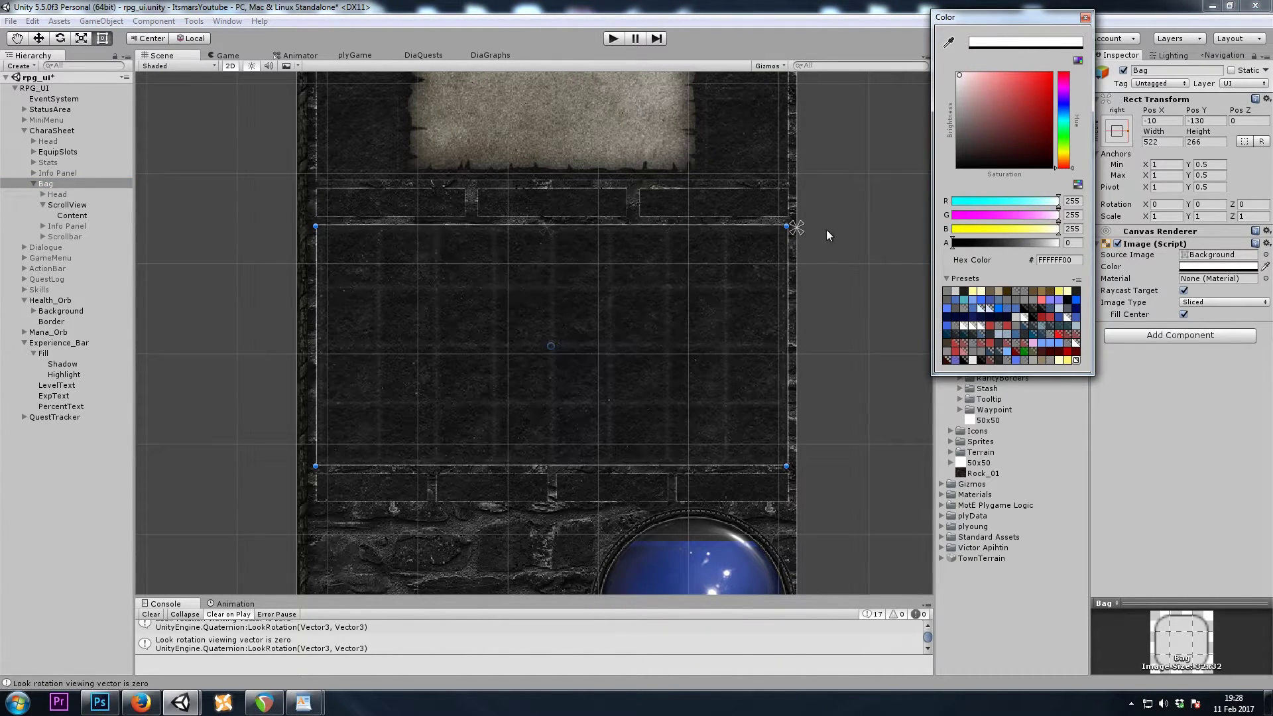
left_click(1086, 17)
scroll(653, 295, "up", 1)
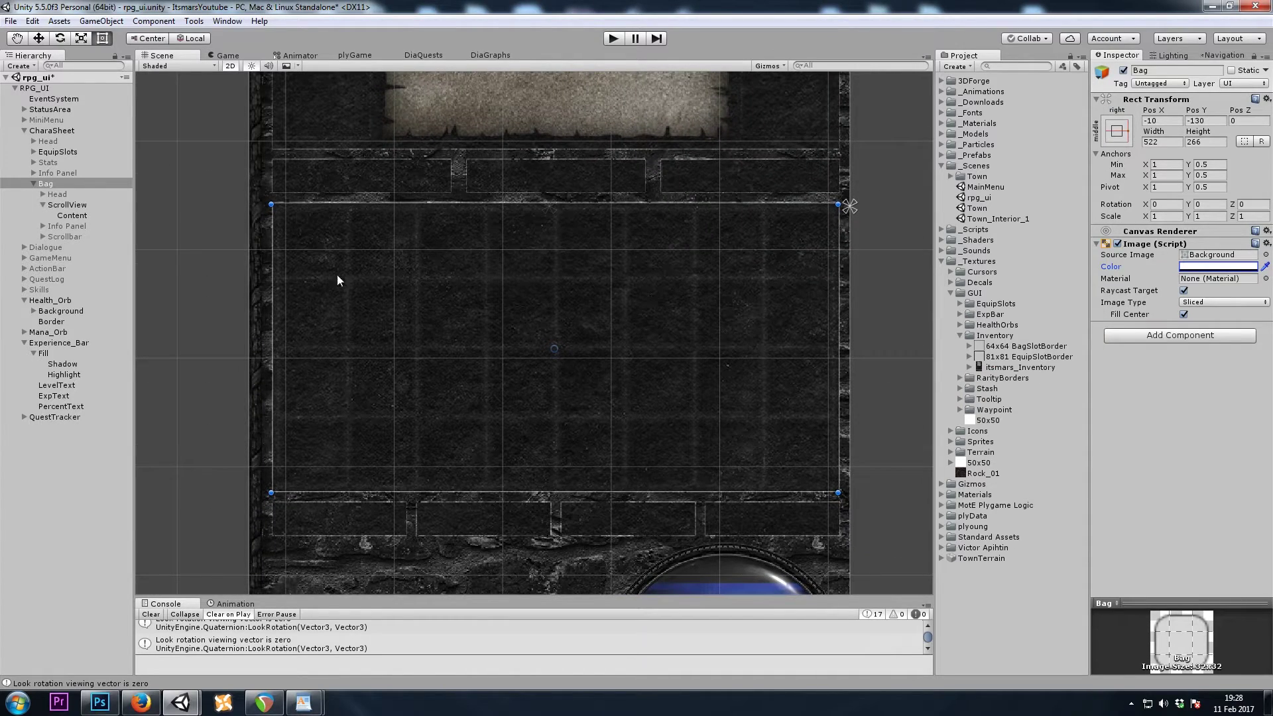
left_click(71, 216)
scroll(425, 321, "down", 3)
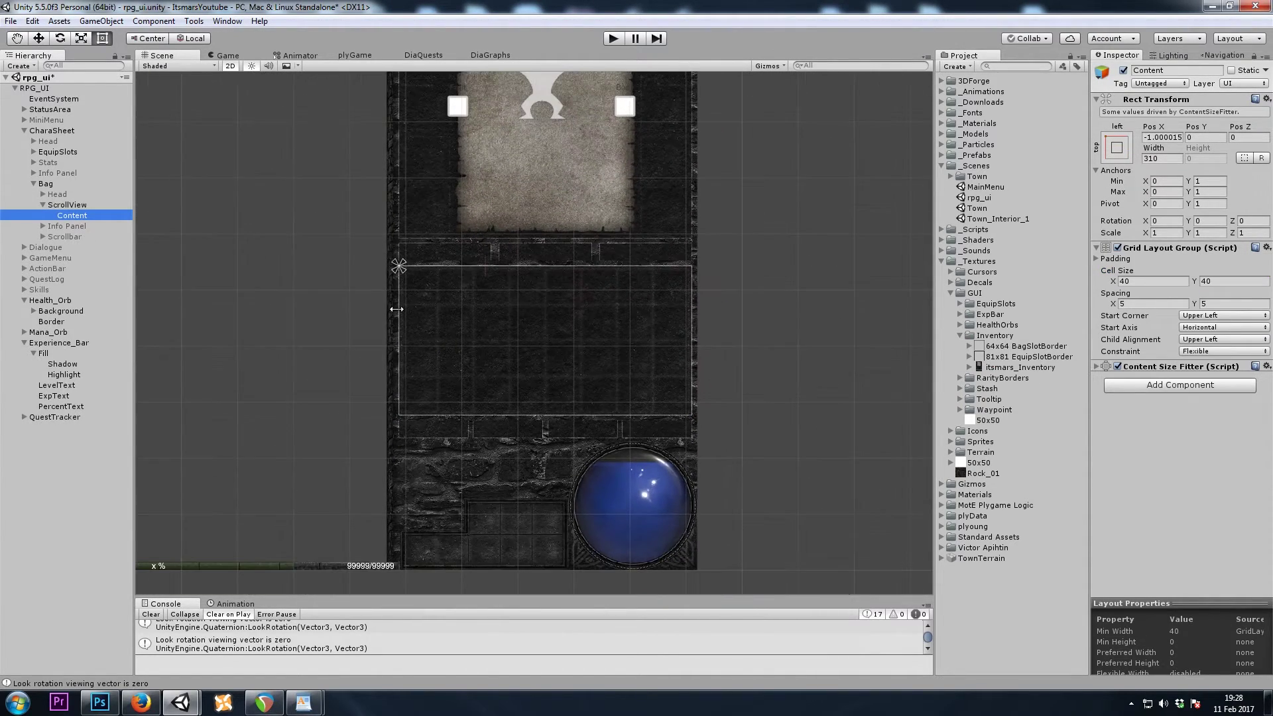
double_click(979, 261)
scroll(439, 330, "down", 3)
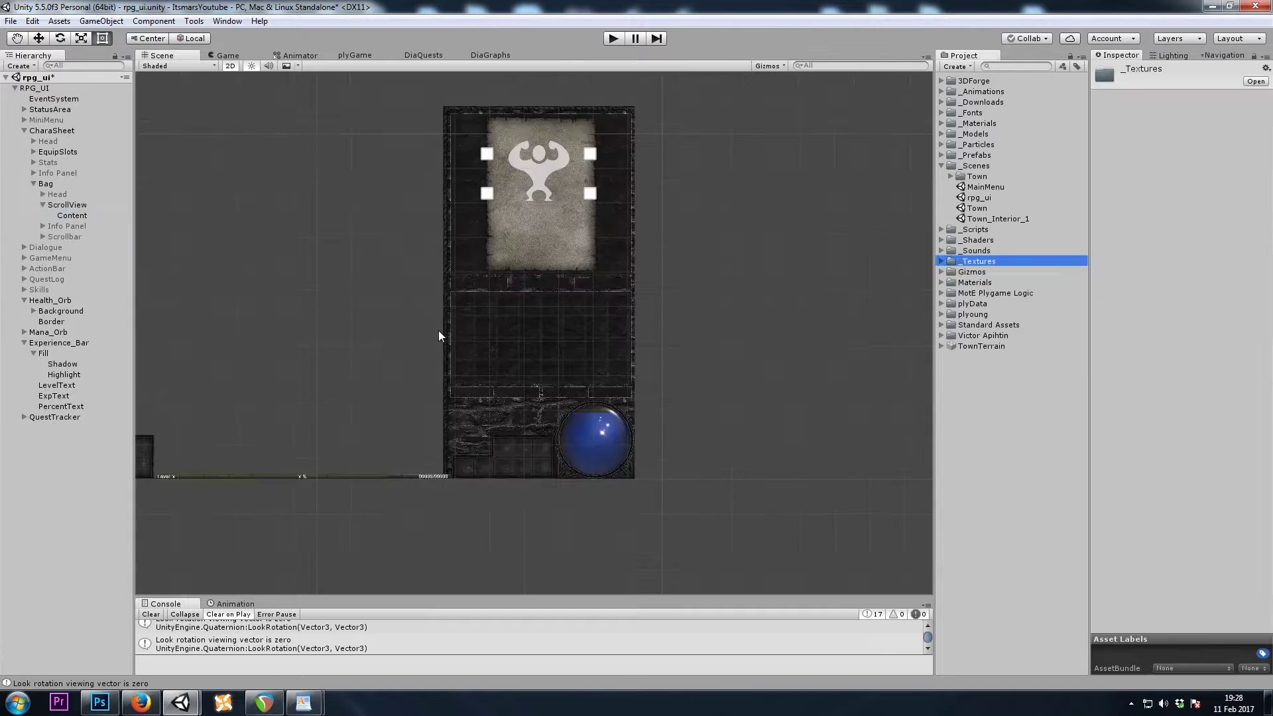
middle_click_drag(439, 331, 683, 386)
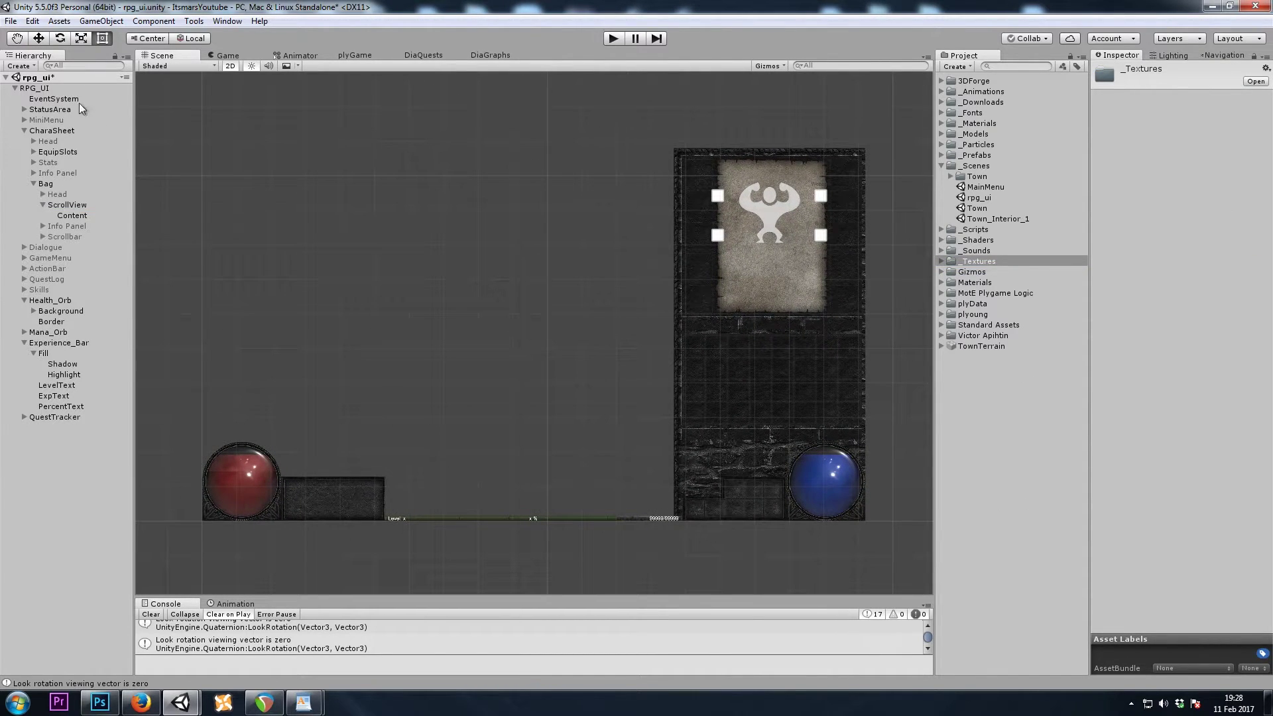
left_click(45, 88)
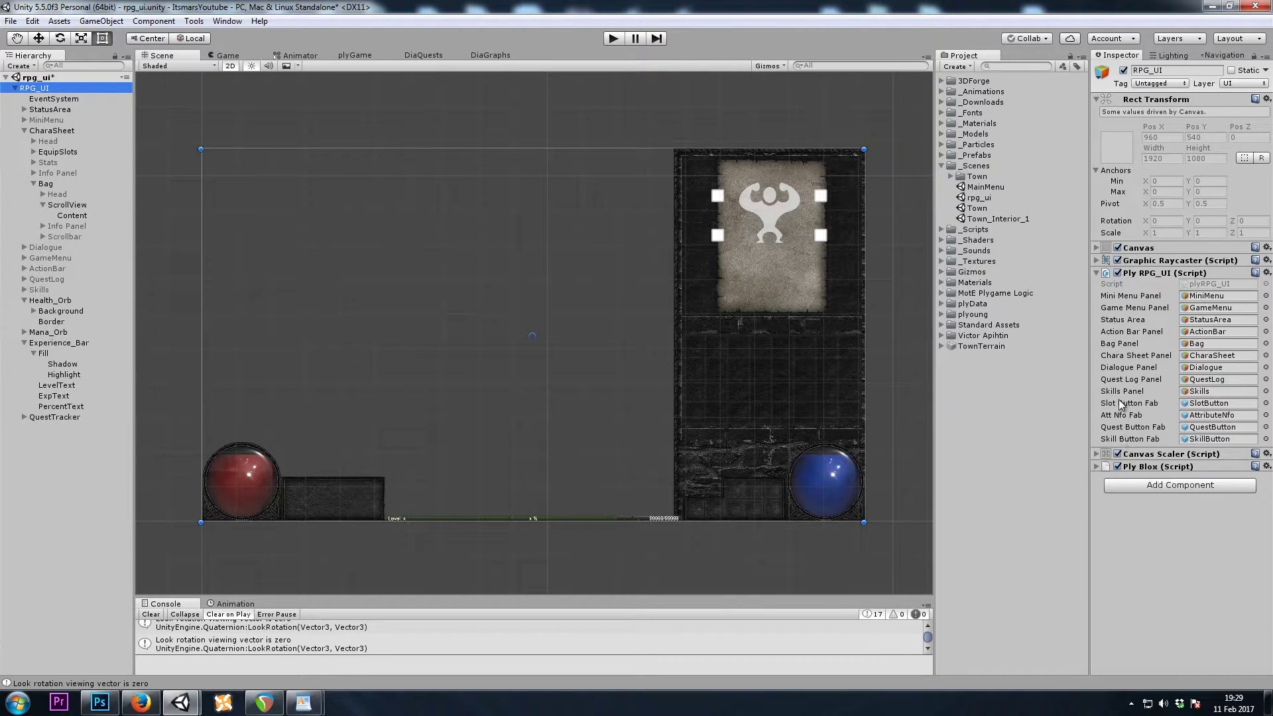
left_click(1205, 405)
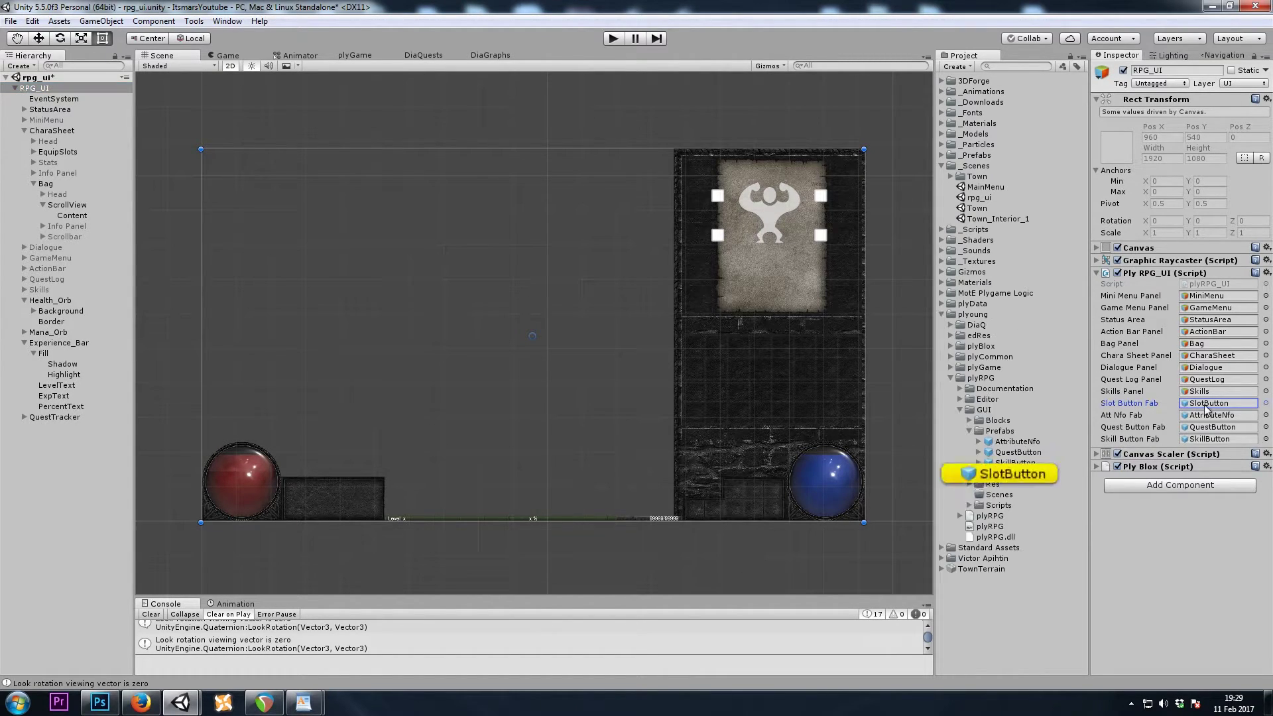
left_click(965, 315)
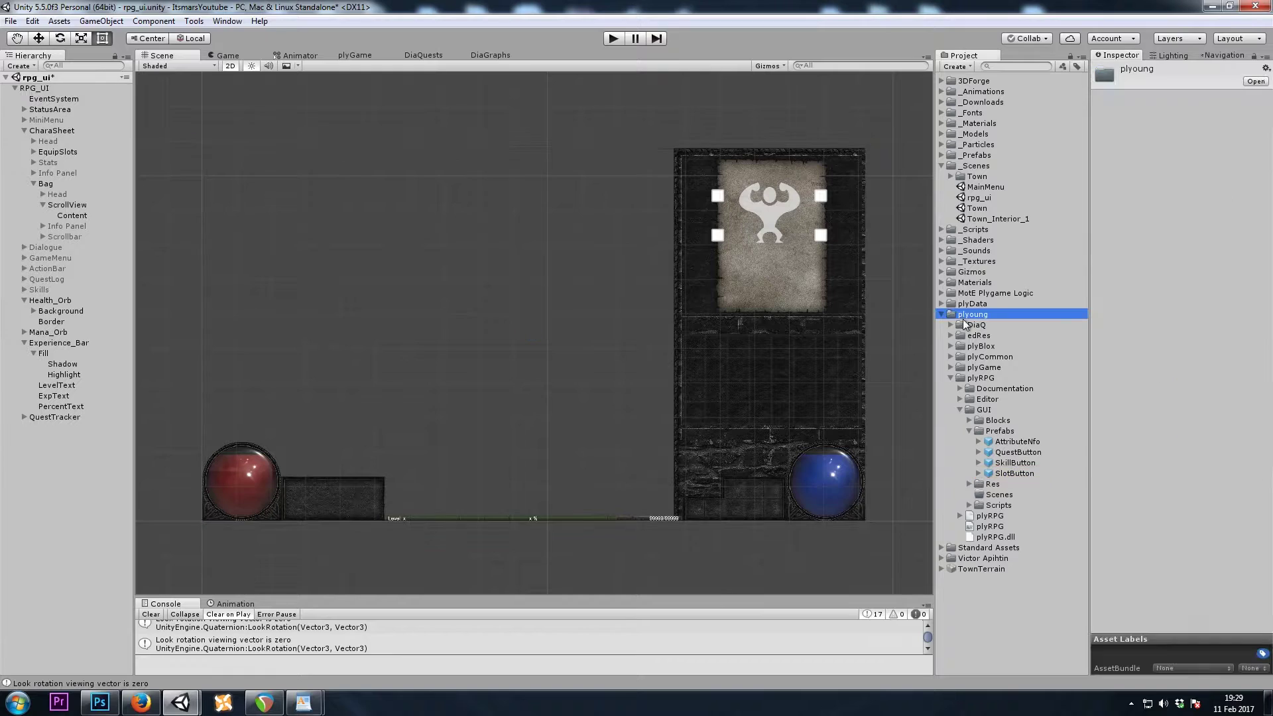
left_click(983, 379)
left_click(988, 409)
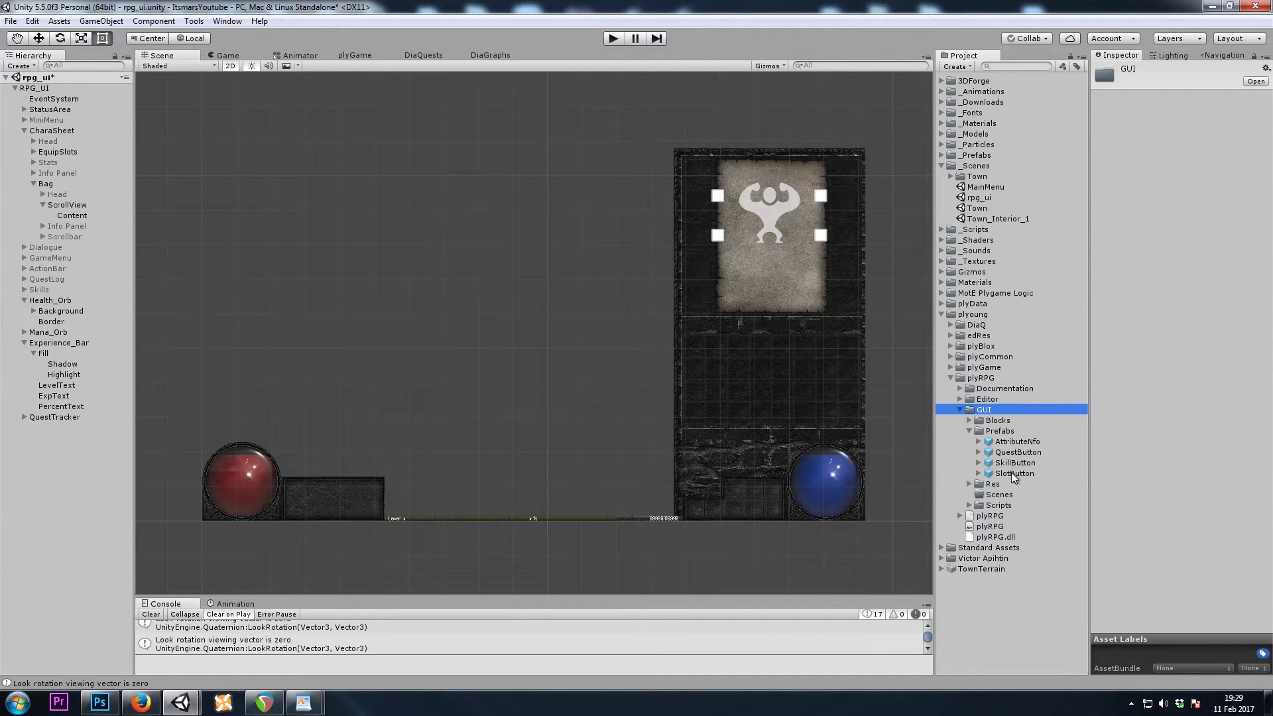
left_click(1013, 475)
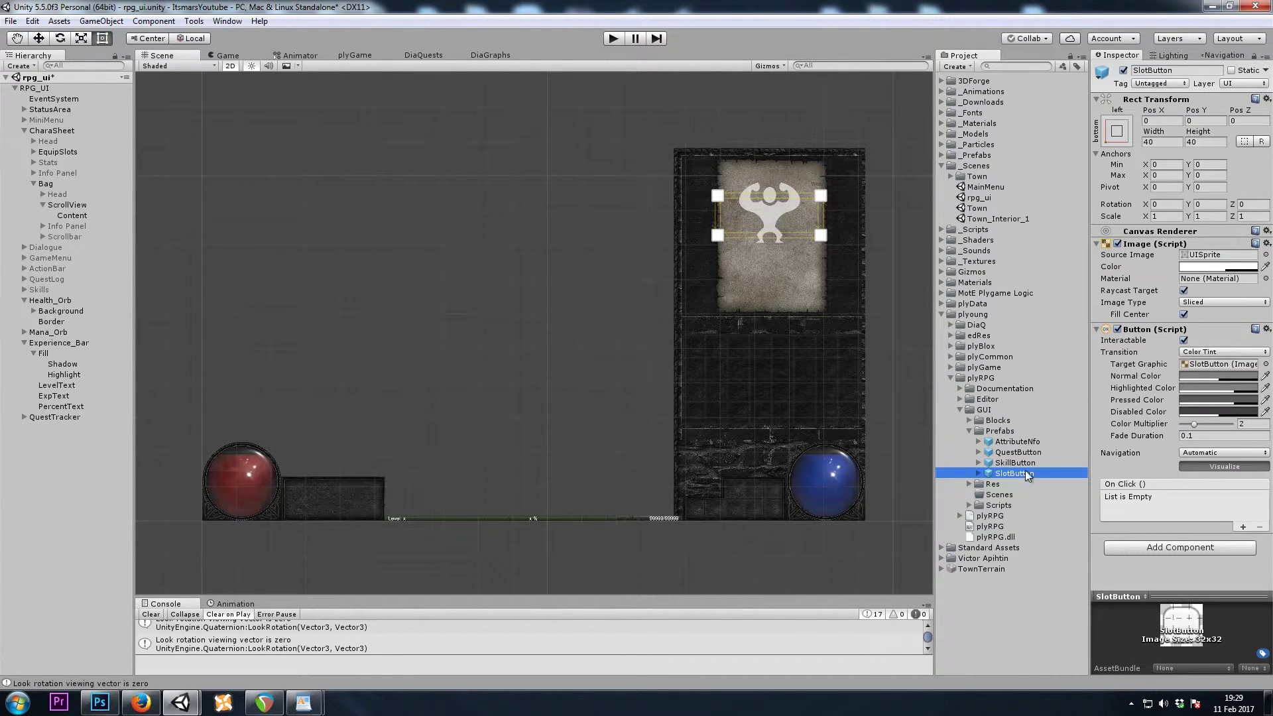
scroll(842, 392, "up", 1)
middle_click_drag(890, 402, 748, 369)
scroll(748, 369, "up", 4)
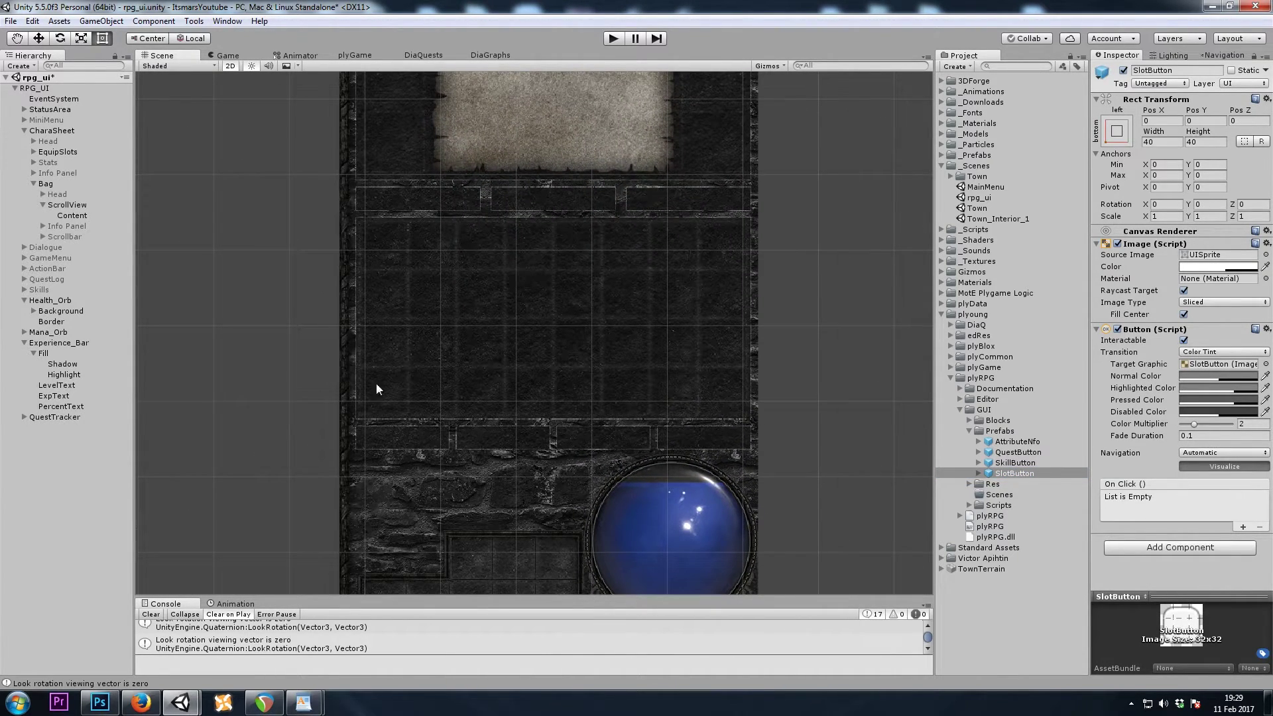
left_click(73, 216)
left_click(67, 205)
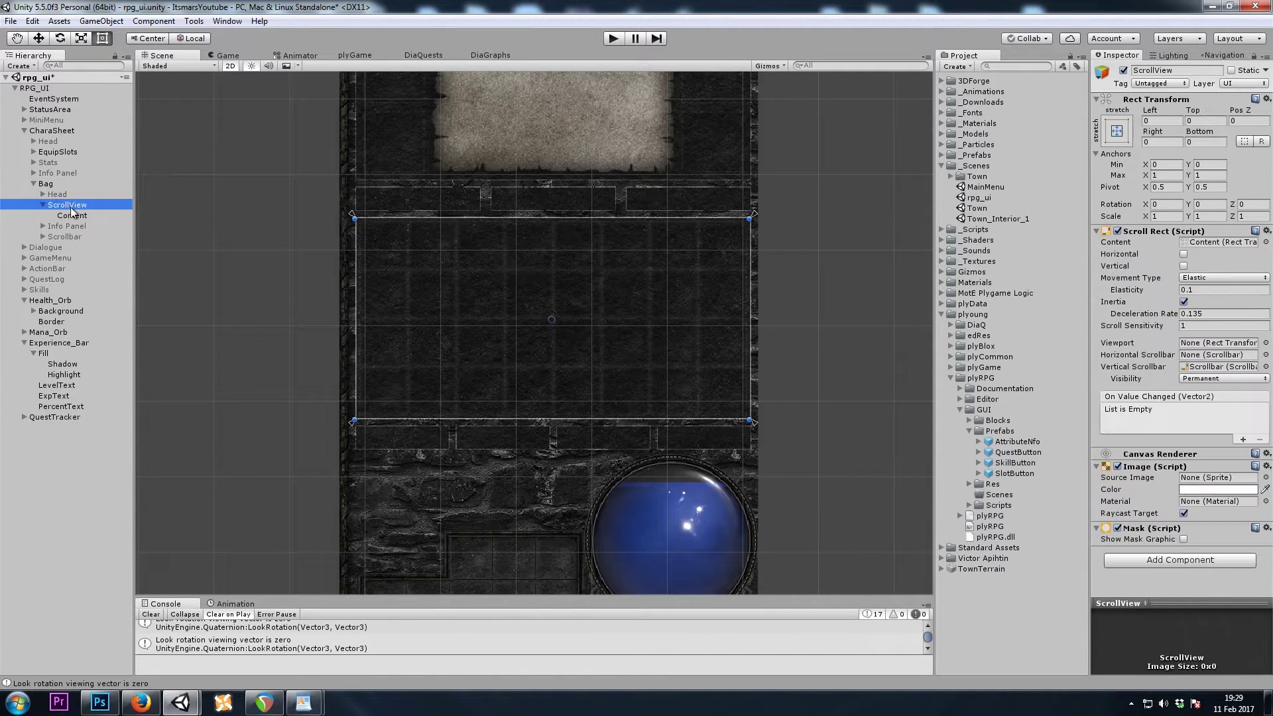
left_click(73, 216)
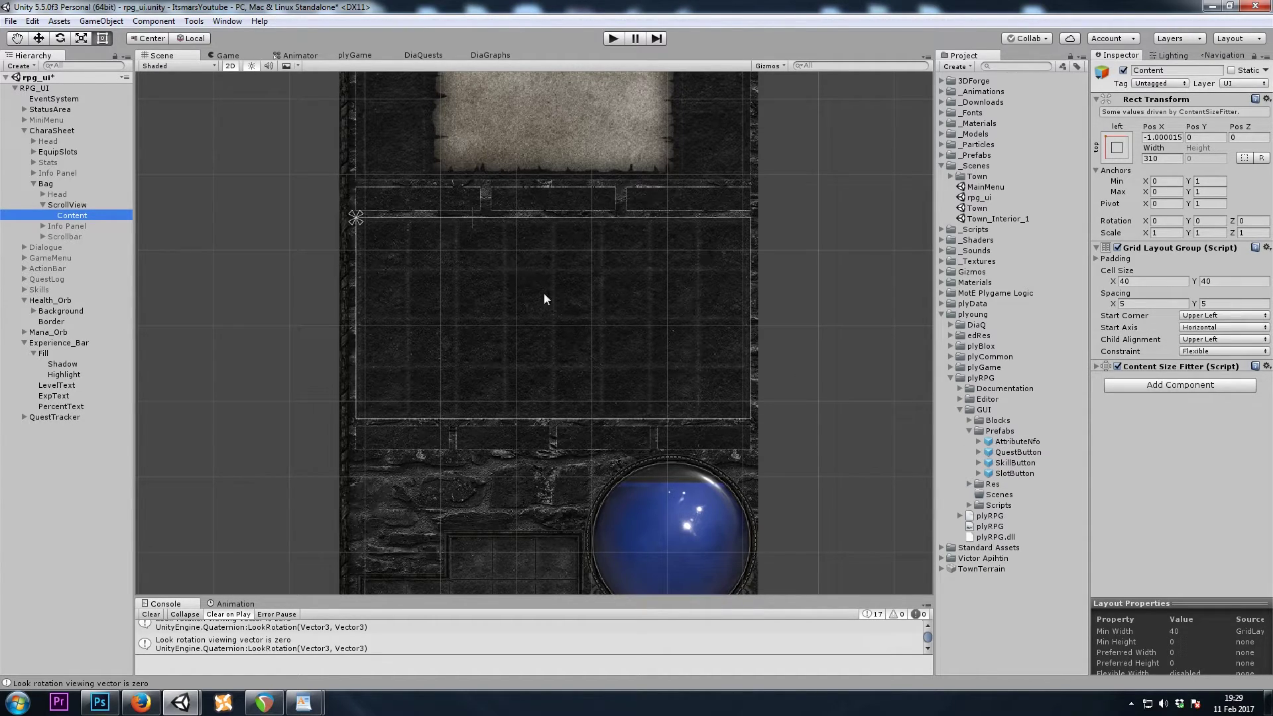
left_click(1015, 473)
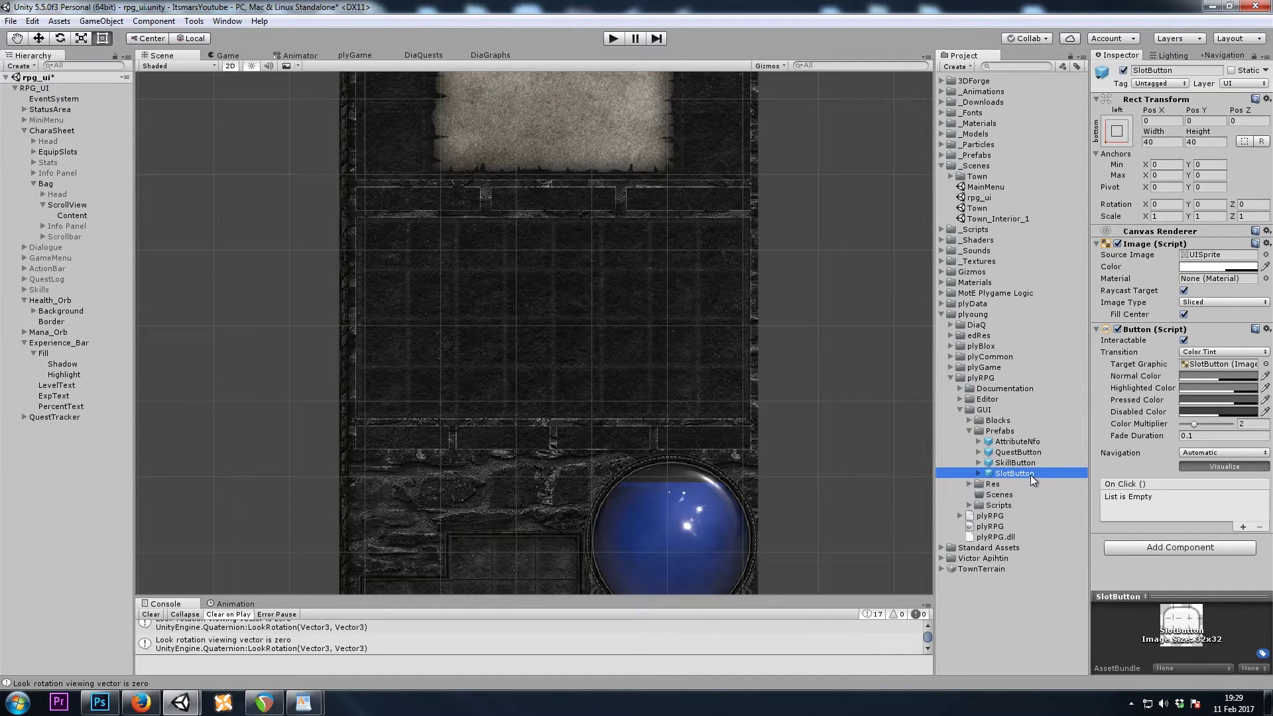
Drop the SlotButton prefab into Content, duplicate it, and trim the copies to 31 slots.
left_click_drag(1016, 473, 82, 218)
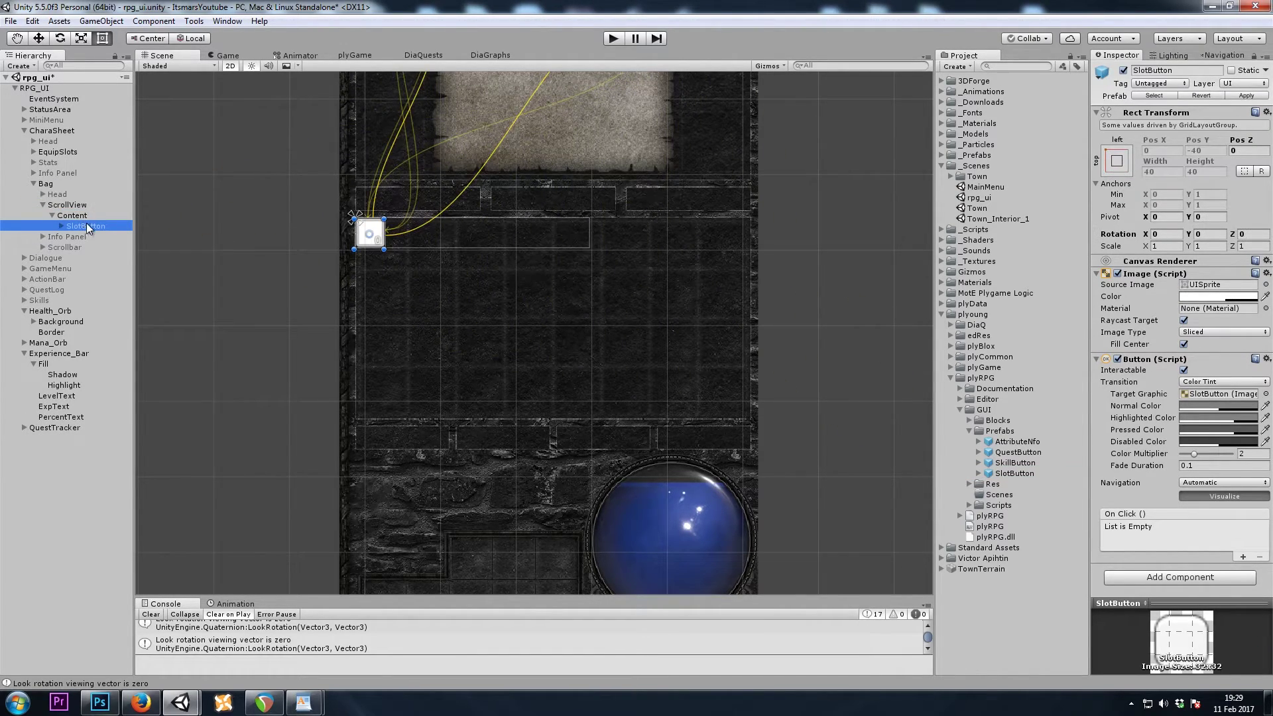
left_click(122, 230)
left_click(65, 217)
left_click(86, 226)
key("ctrl+d")
key("ctrl+d")
key("ctrl+d")
key("ctrl+d")
key("ctrl+d")
key("ctrl+d")
key("ctrl+d")
key("ctrl+d")
key("ctrl+d")
key("ctrl+d")
key("ctrl+d")
key("ctrl+d")
key("ctrl+d")
key("ctrl+d")
key("ctrl+d")
key("ctrl+d")
key("ctrl+d")
key("ctrl+d")
key("ctrl+d")
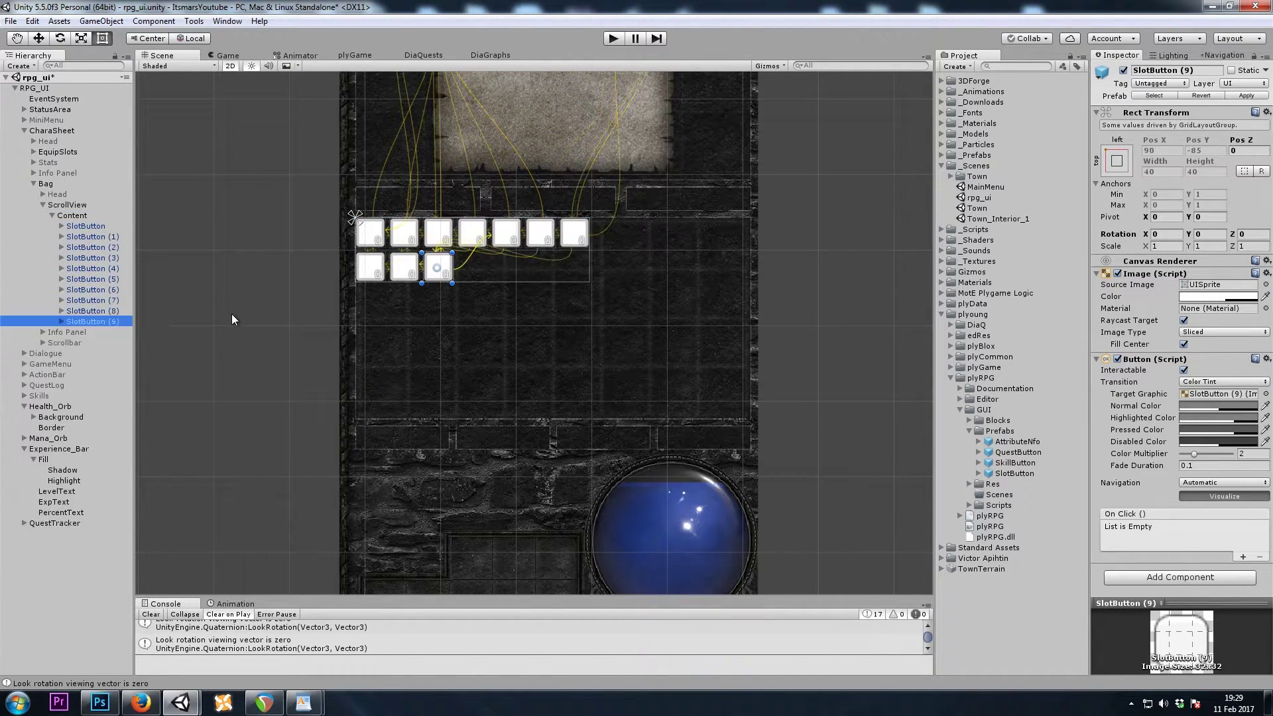
key("ctrl+d")
key("ctrl+d")
key("ctrl+d")
key("ctrl+d")
key("ctrl+d")
key("ctrl+d")
key("ctrl+d")
key("ctrl+d")
key("ctrl+d")
key("ctrl+d")
key("ctrl+d")
key("ctrl+d")
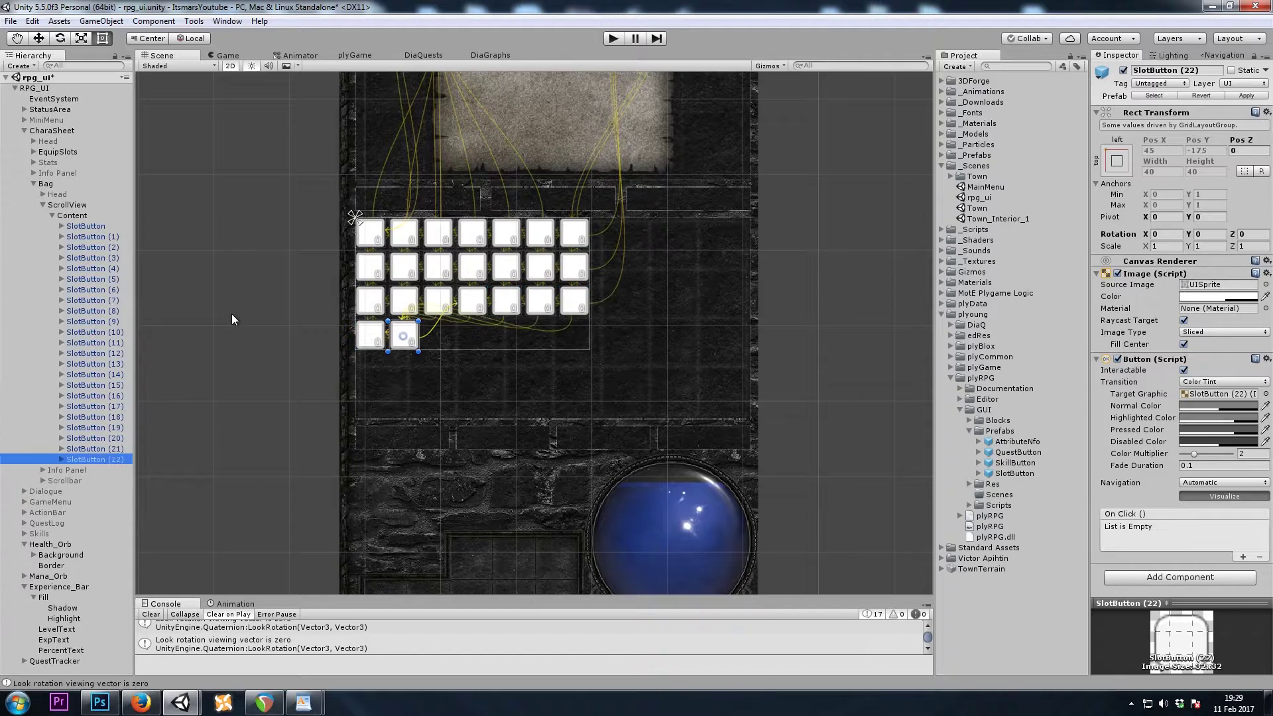
key("ctrl+d")
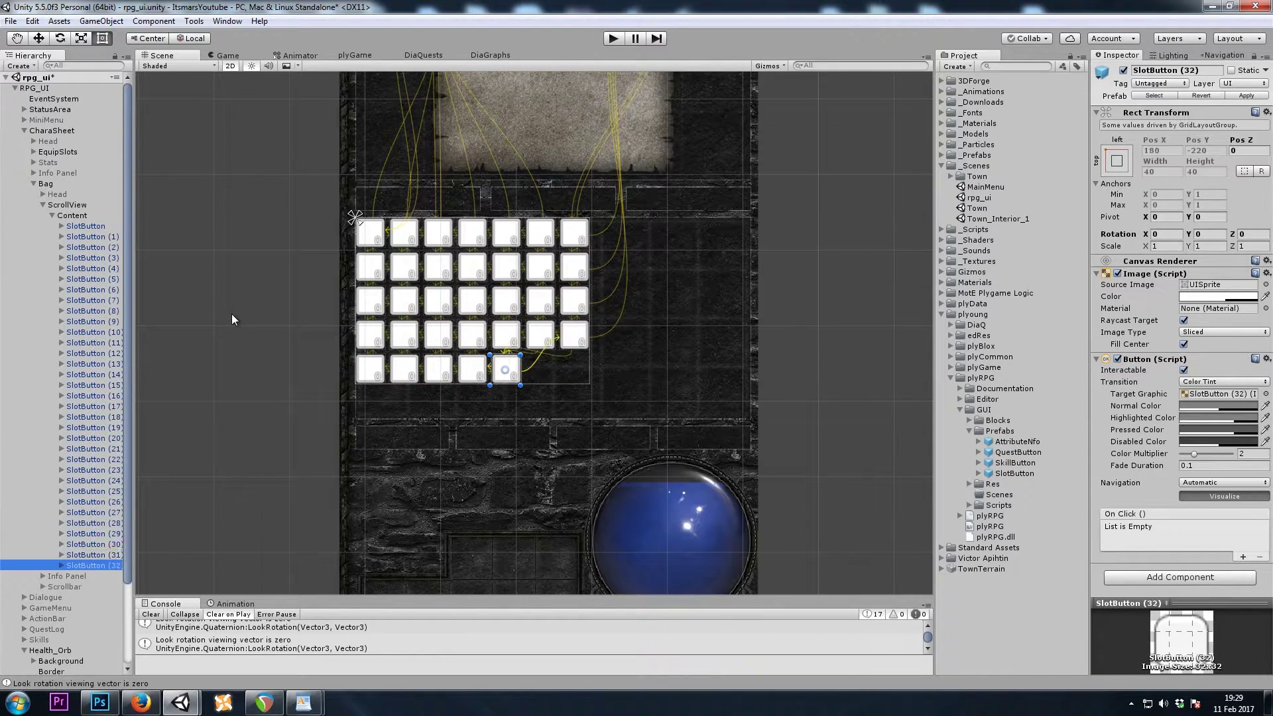
key("Delete")
left_click(97, 554)
key("Delete")
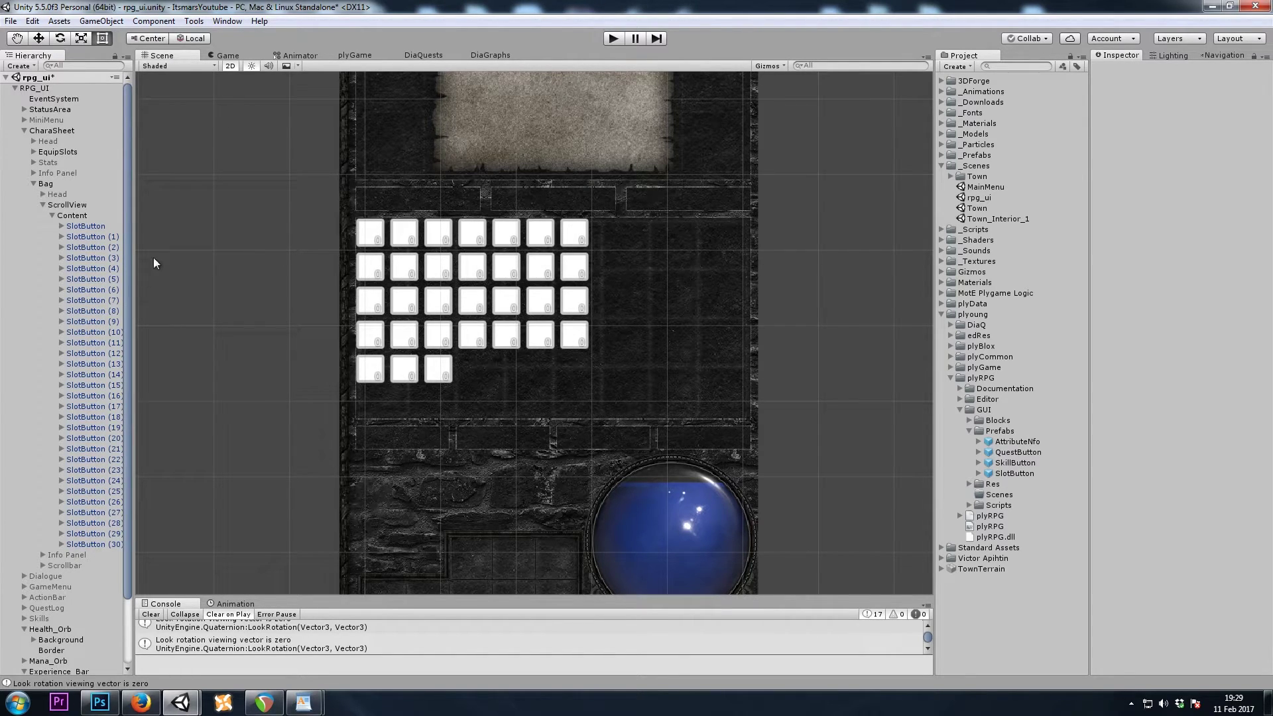
Set the Content grid's cell size to 64×64 and its width to 522.
left_click(73, 216)
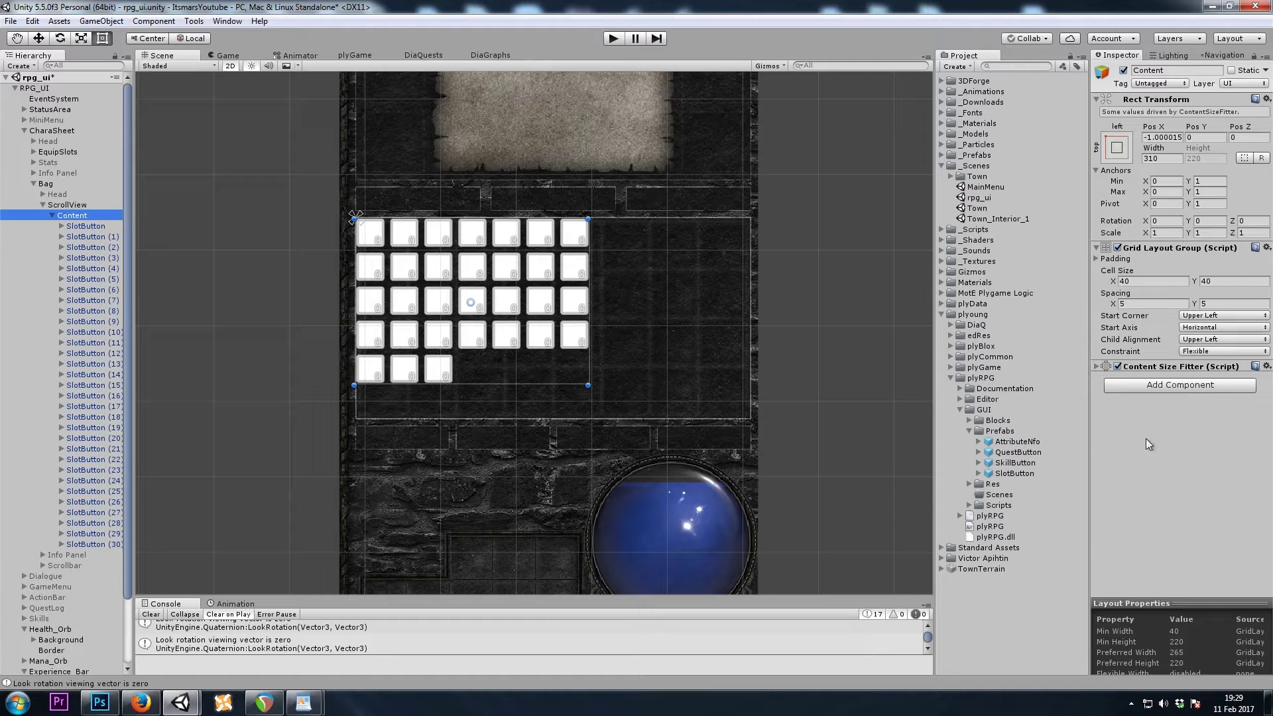
left_click(1134, 283)
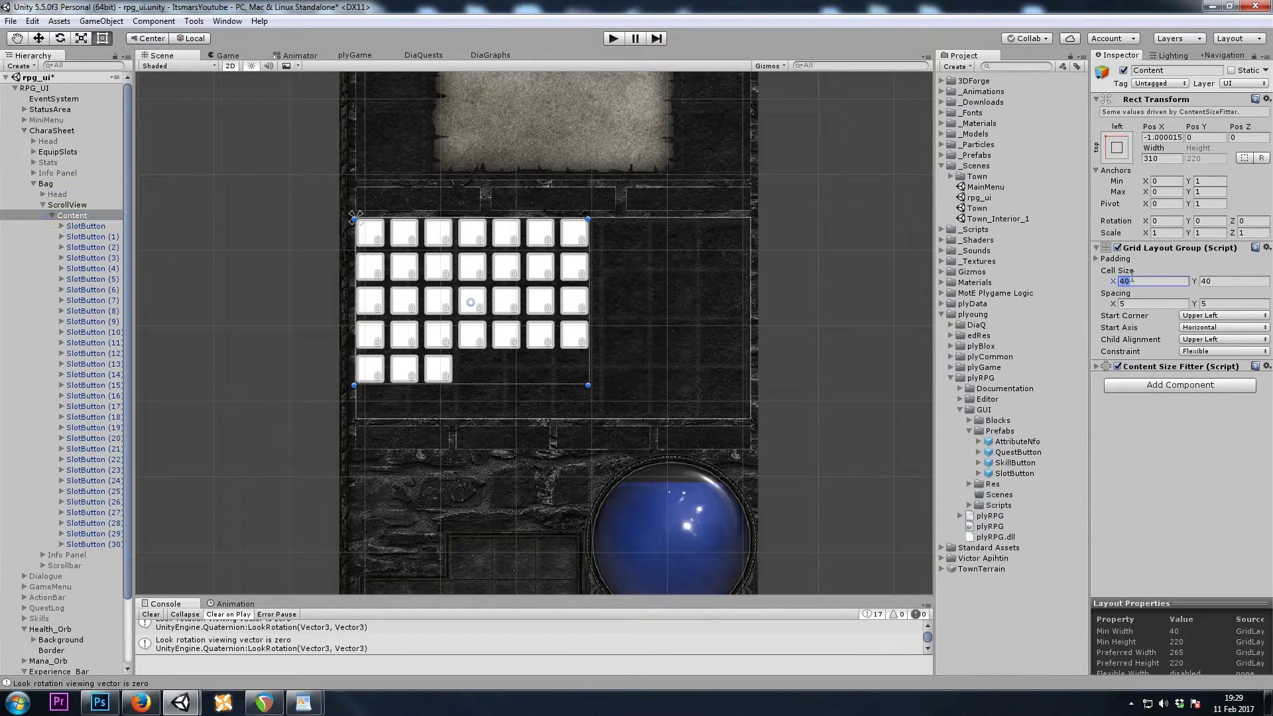
left_click(1208, 284)
left_click(1150, 283)
type("64")
key("Tab")
type("64")
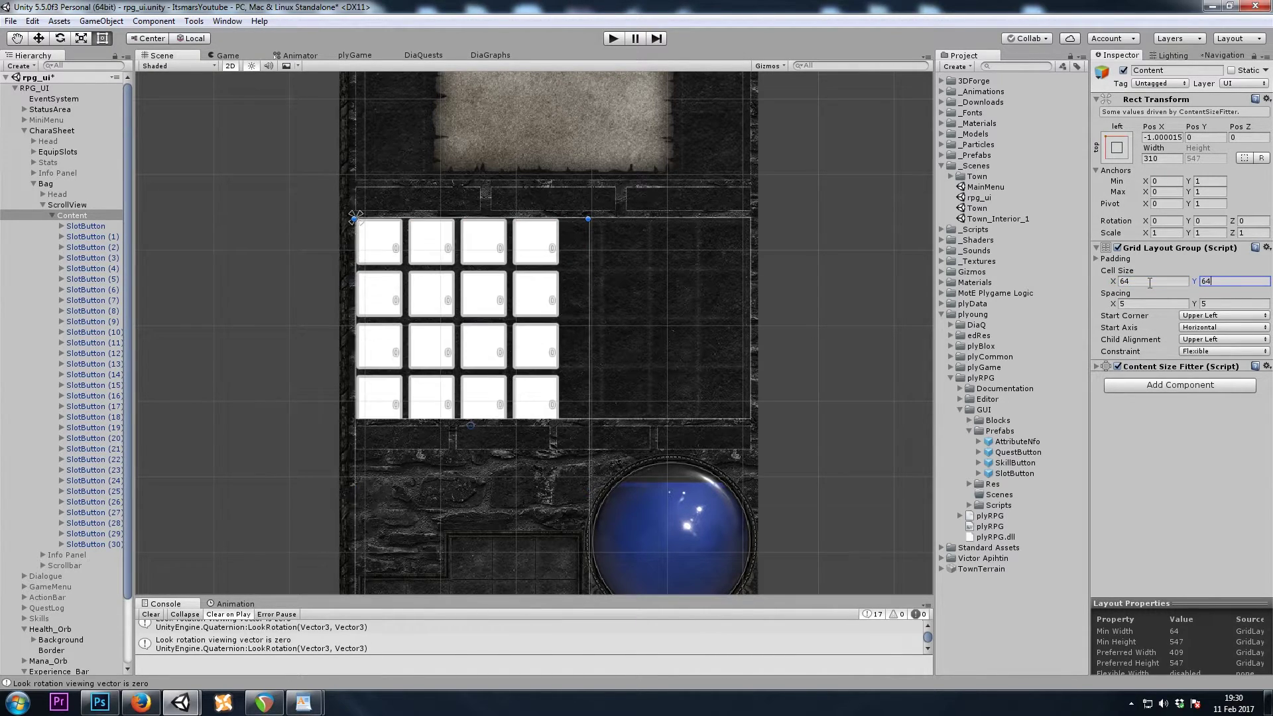
left_click(1165, 158)
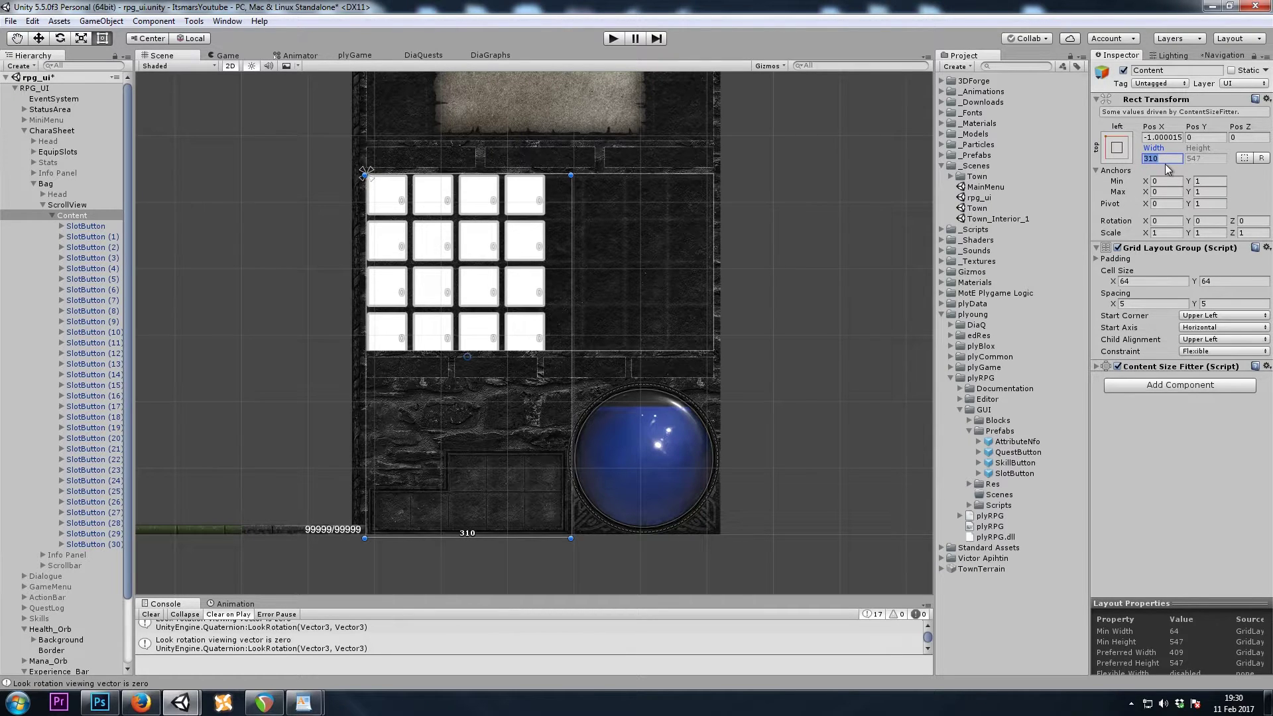
type("522")
scroll(747, 272, "up", 2)
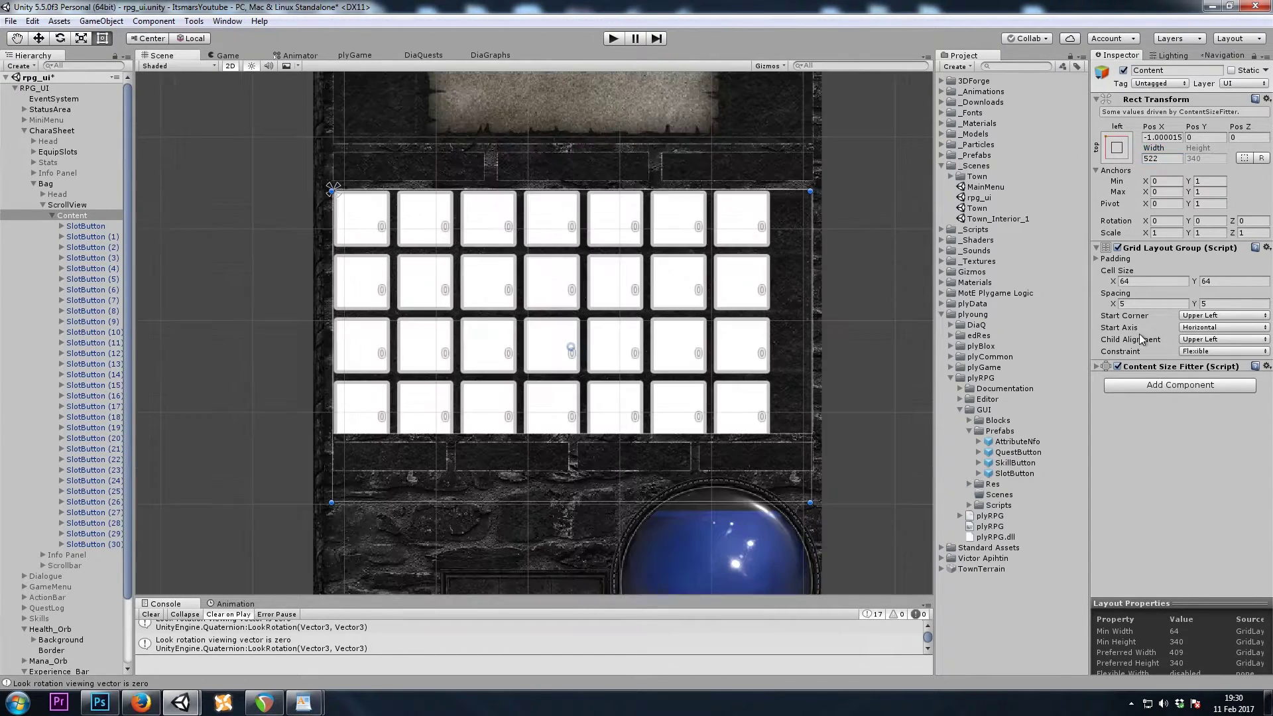
Set the grid's spacing to 0×0 and its left and top padding to 5.
left_click(1097, 260)
left_click(1151, 354)
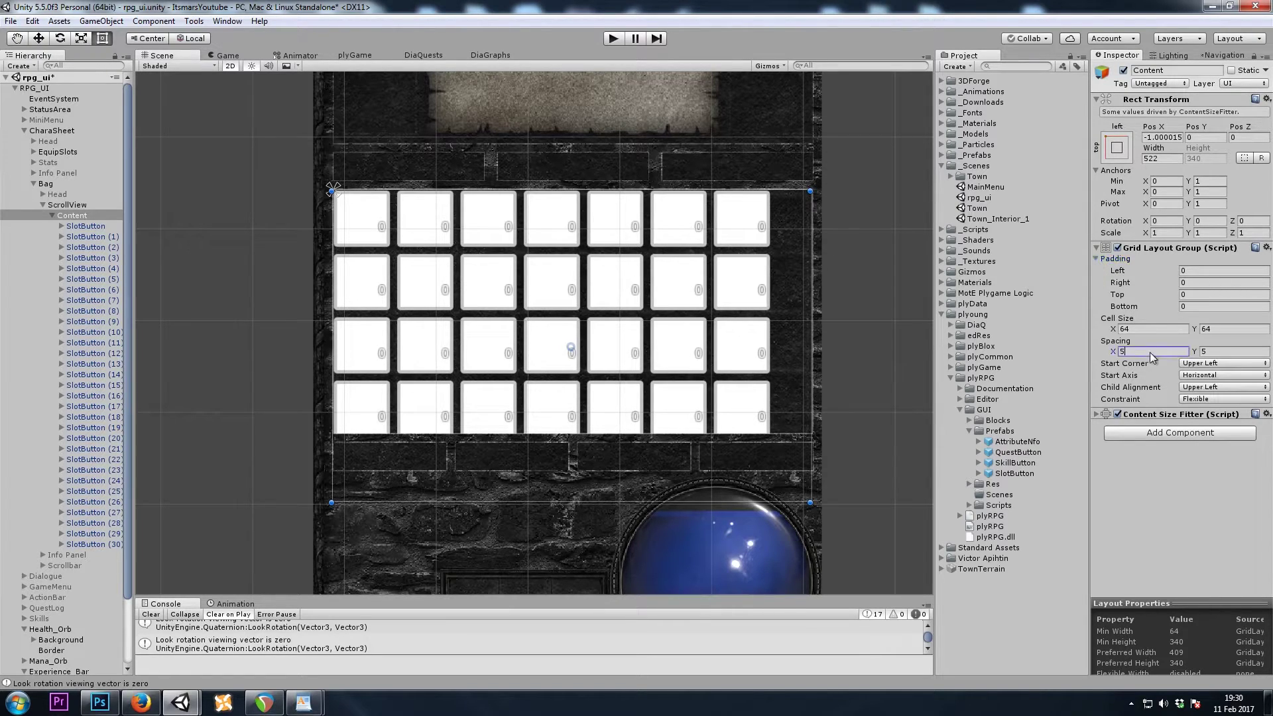
type("0")
left_click(1227, 353)
type("0")
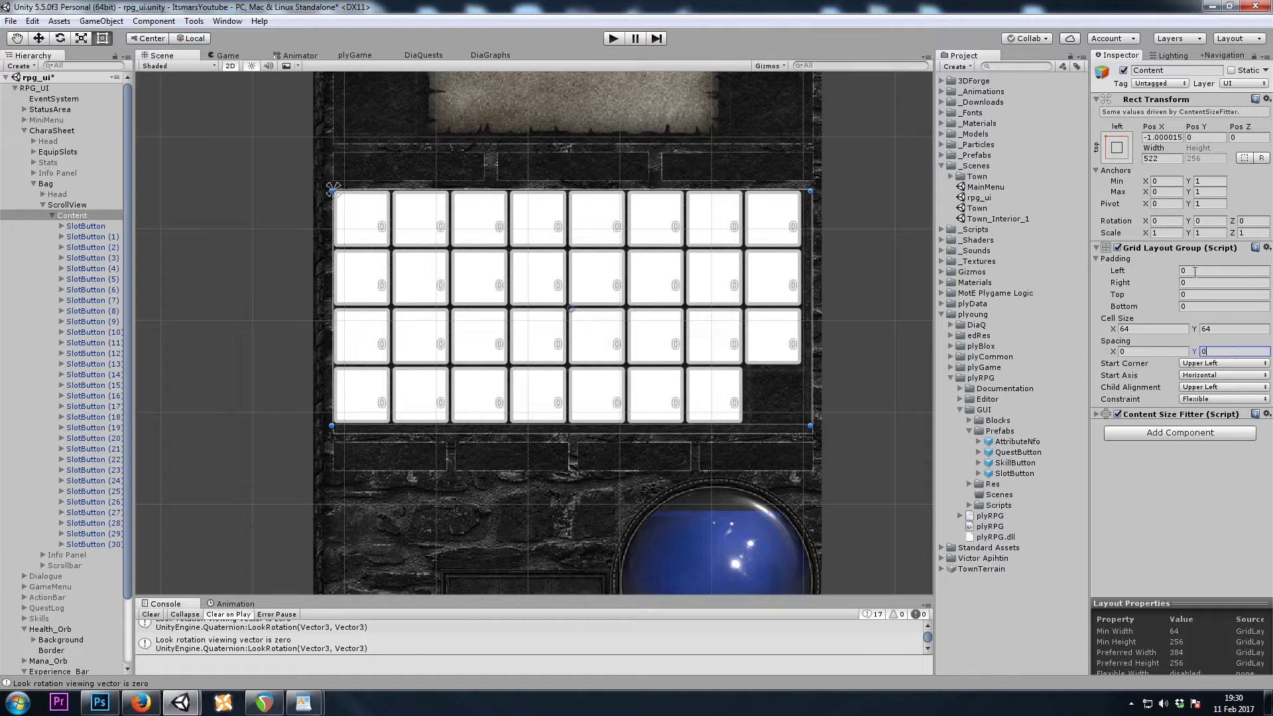
left_click(1195, 272)
type("5")
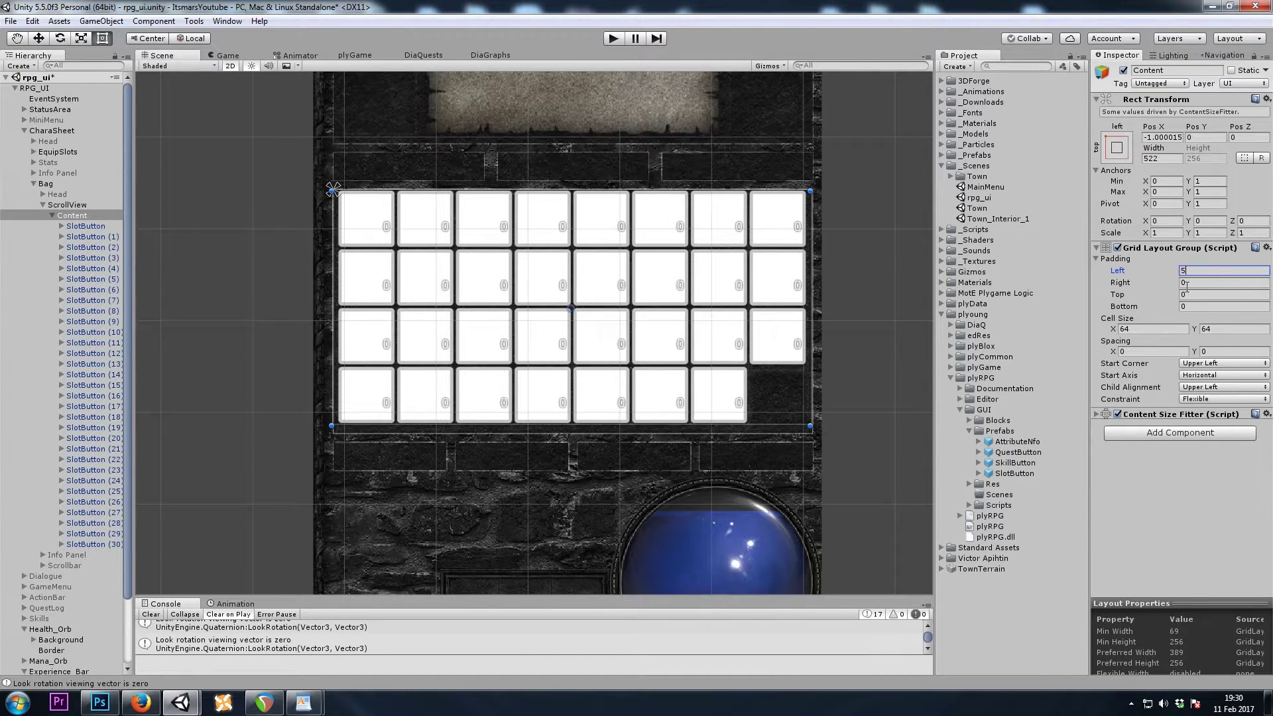
left_click(1190, 294)
type("5")
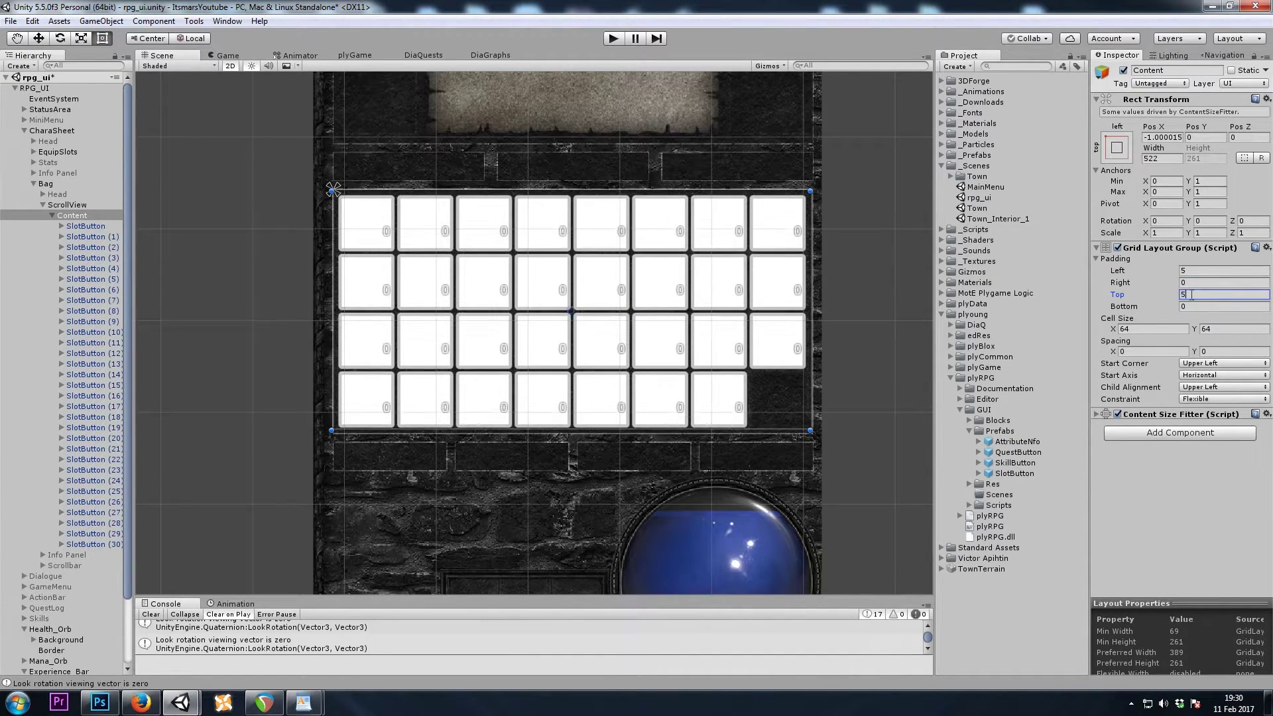
Duplicate SlotButton (30) to add a 32nd slot, completing the 8×4 grid.
left_click(118, 545)
key("ctrl+d")
left_click(862, 428)
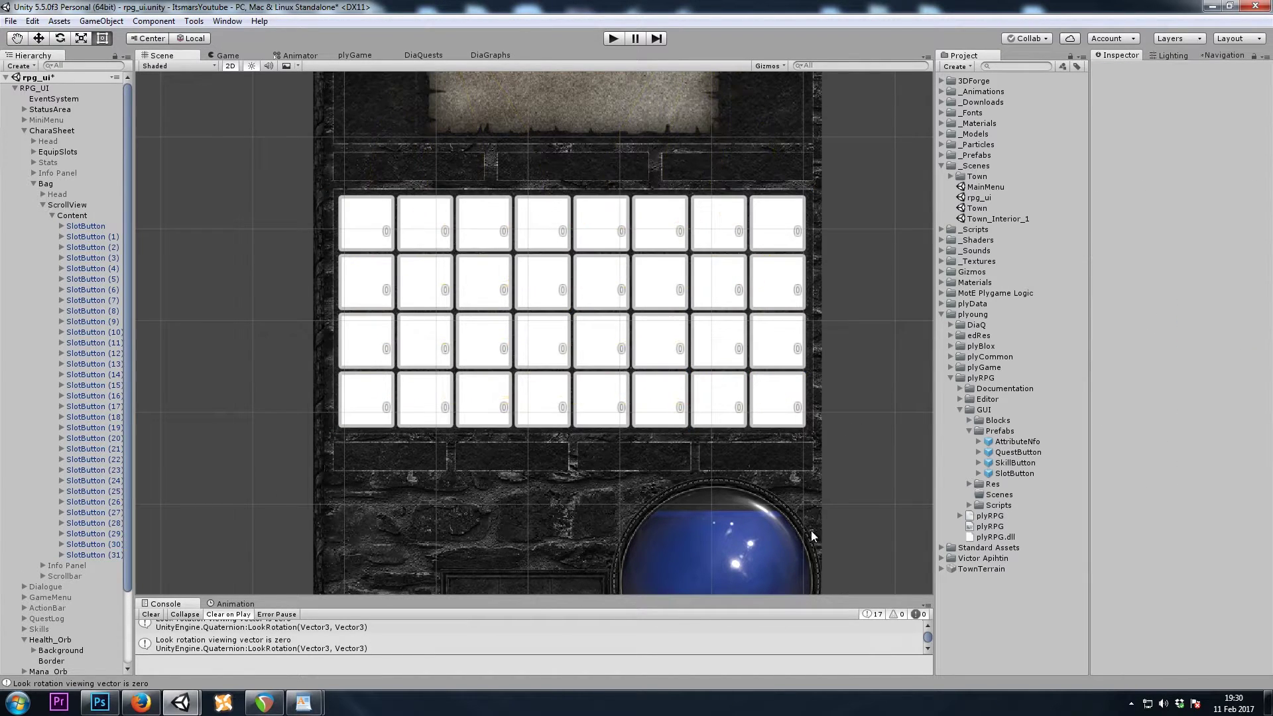
scroll(577, 455, "down", 2)
scroll(498, 451, "up", 1)
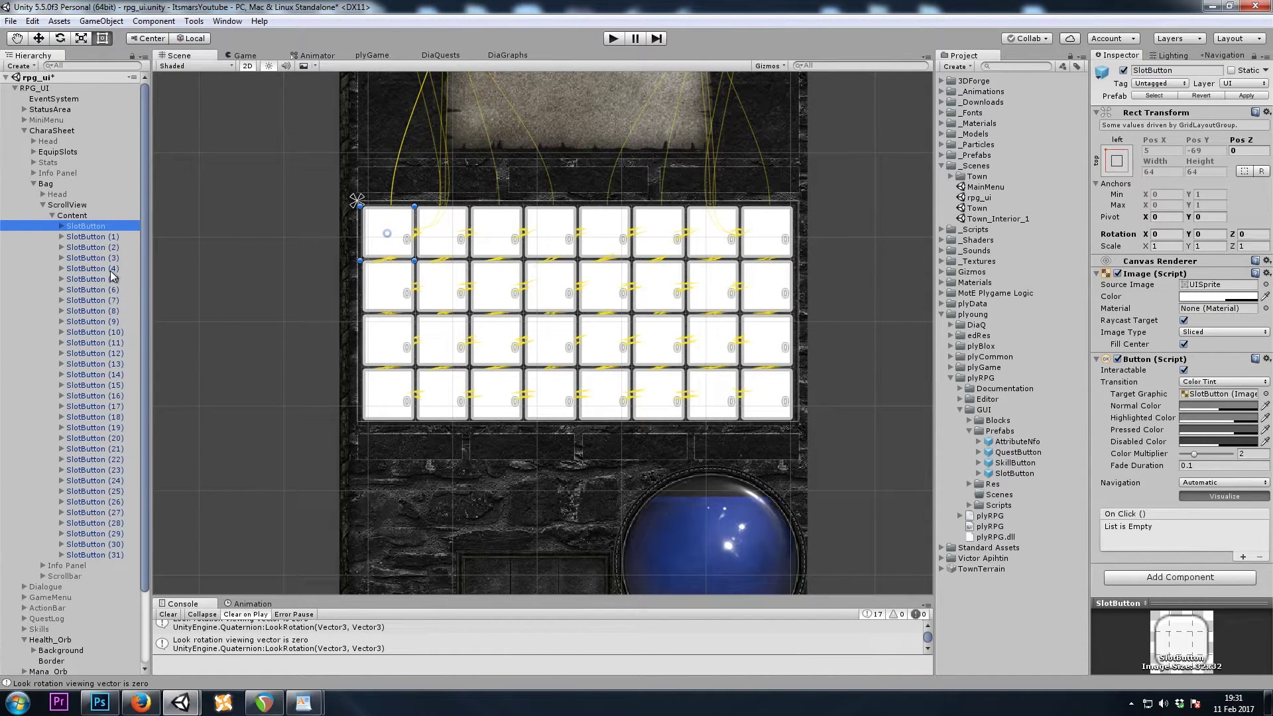
Check where SlotButtons (6), (12), (19) and (8) sit in the grid.
left_click(90, 290)
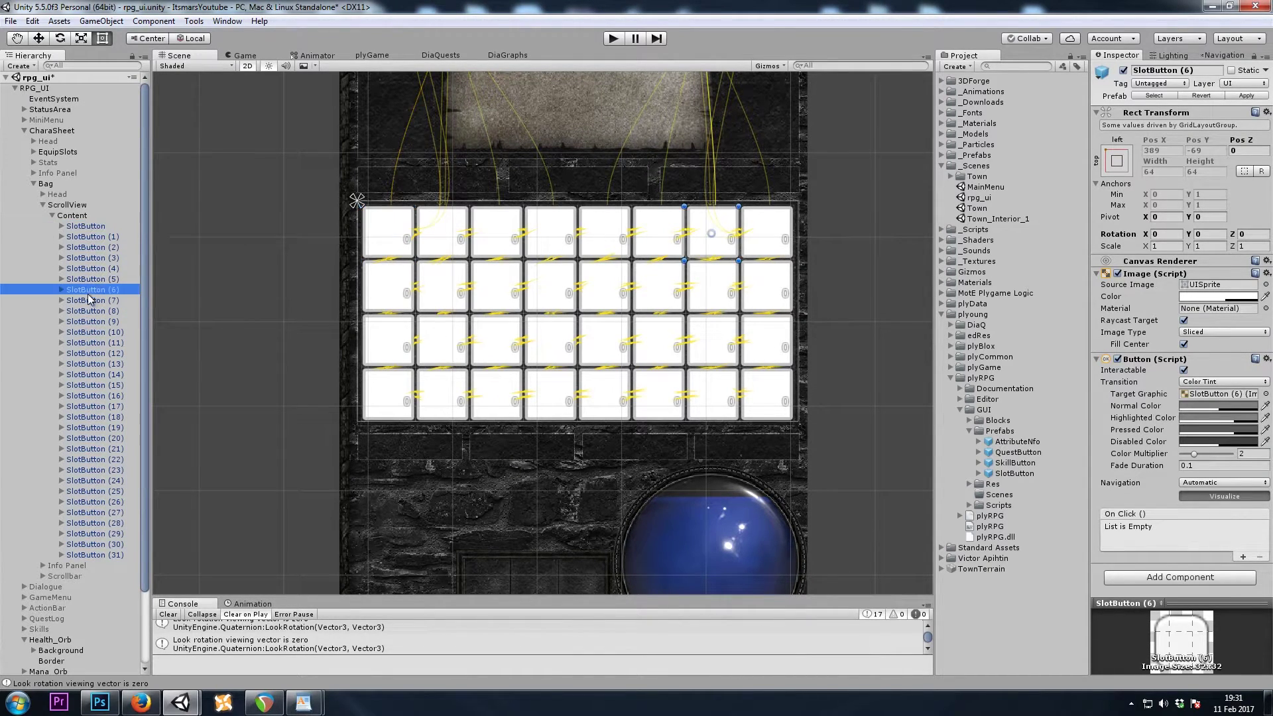
left_click(91, 354)
left_click(93, 427)
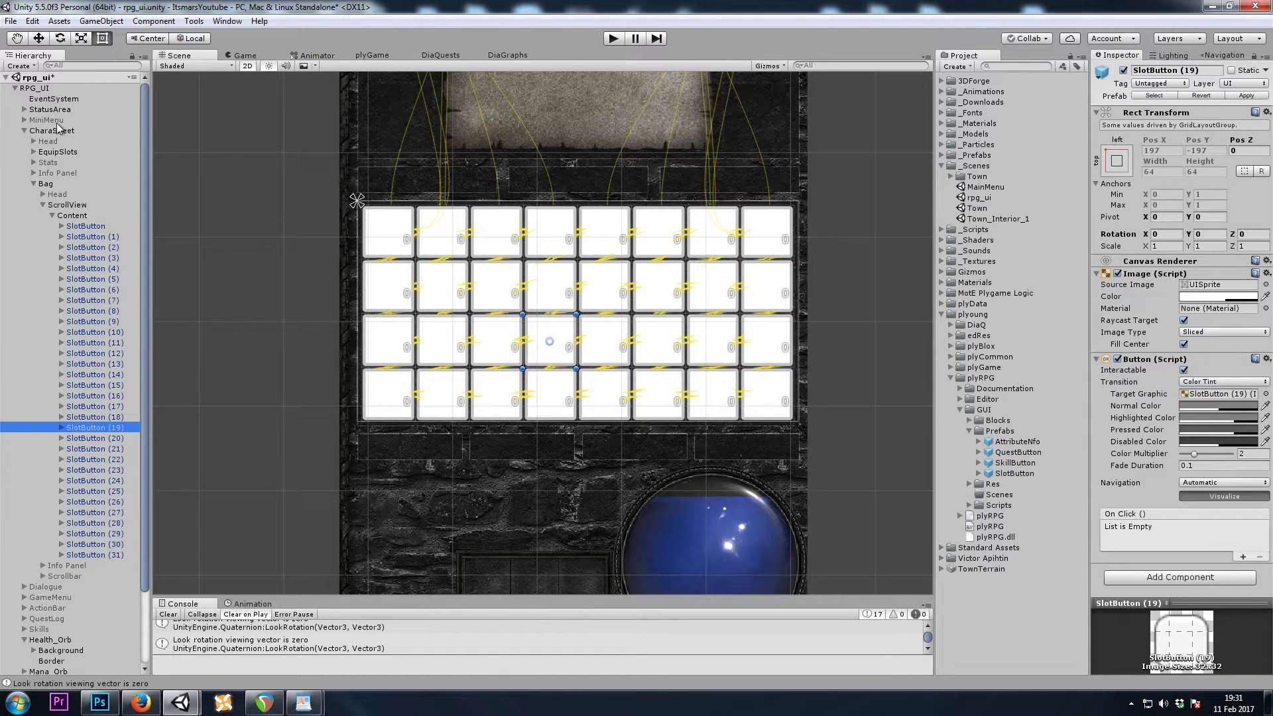
left_click(76, 312)
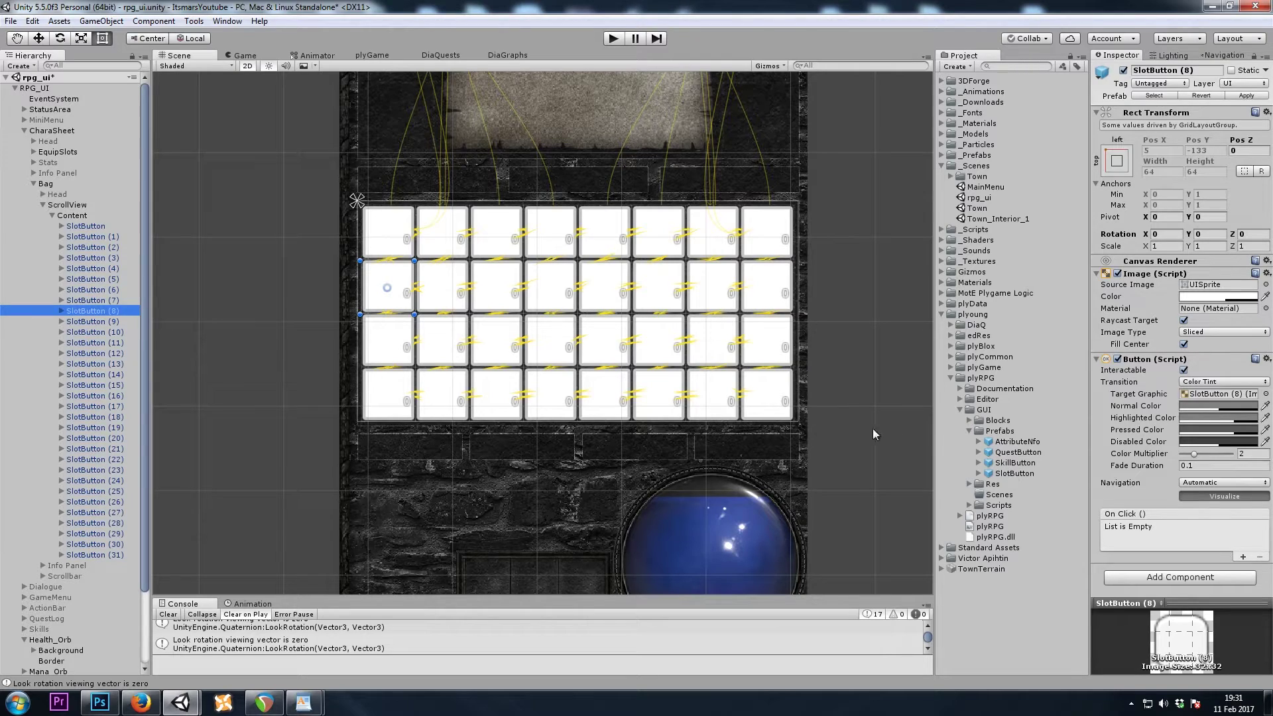
Rename the first two slots to 0 and 1.
left_click(100, 226)
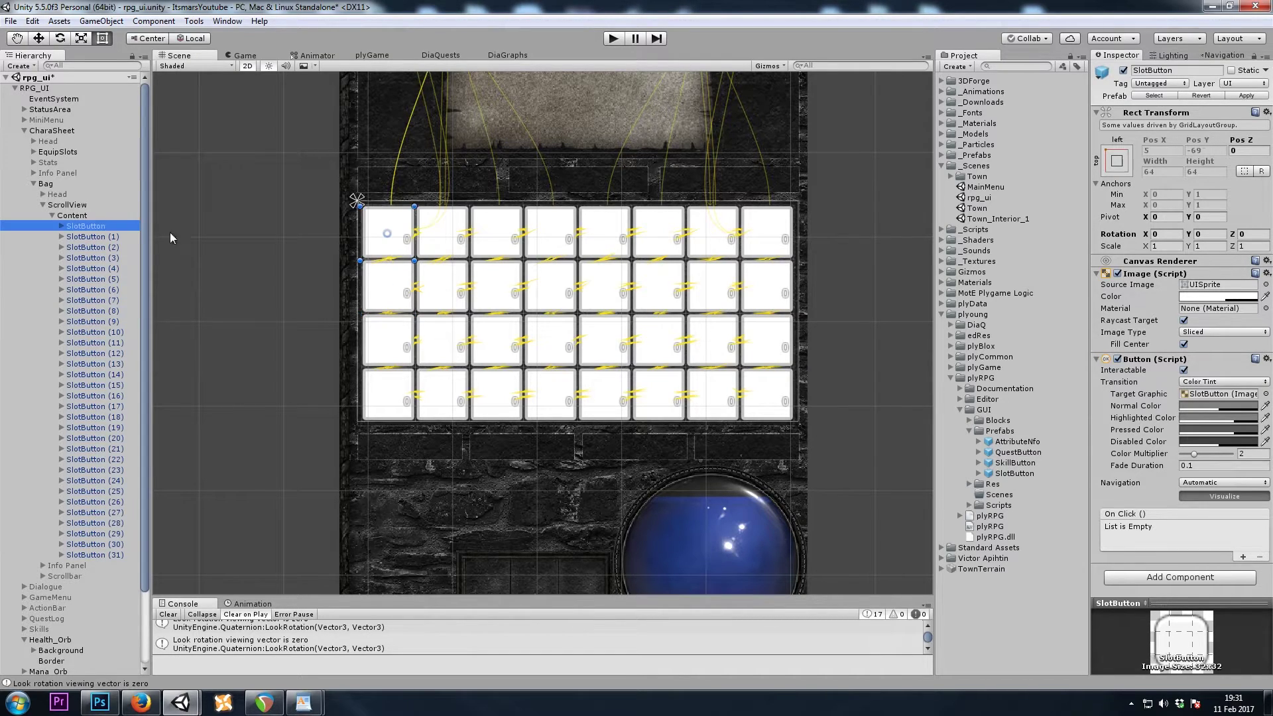
left_click(99, 227)
type("0")
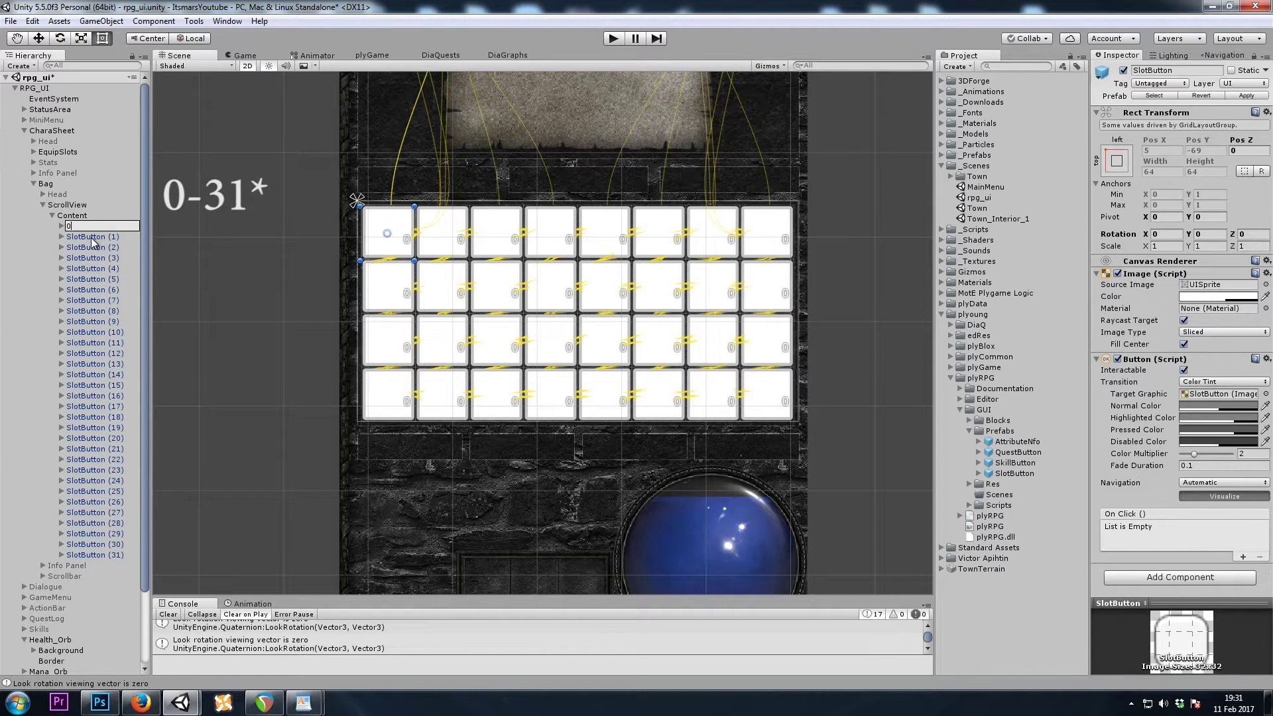
left_click(92, 237)
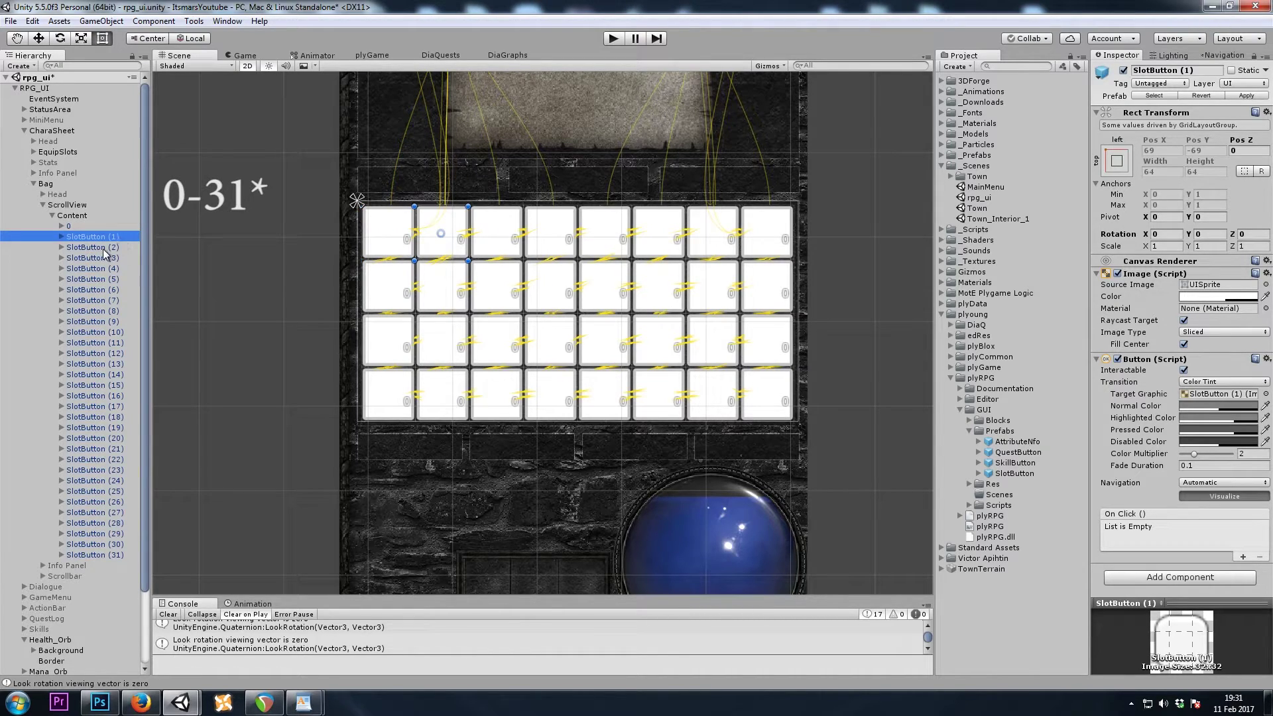
key("F2")
type("1")
left_click(105, 250)
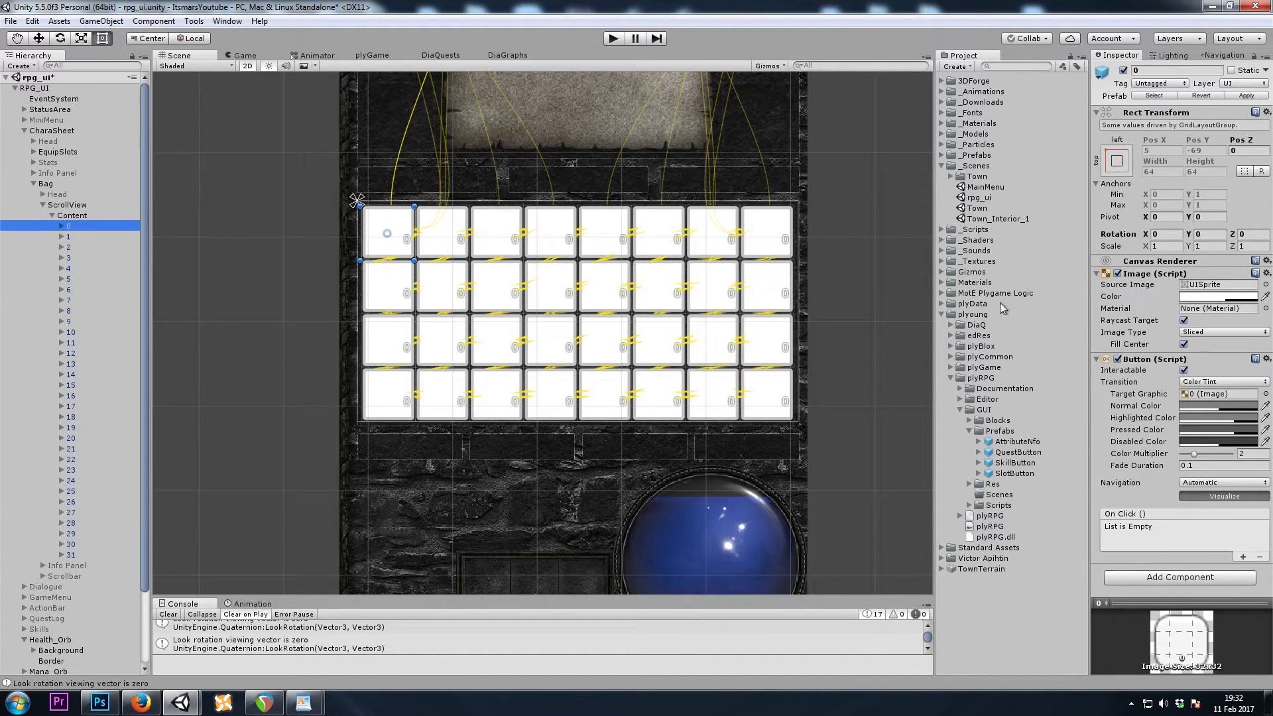
left_click(1013, 473)
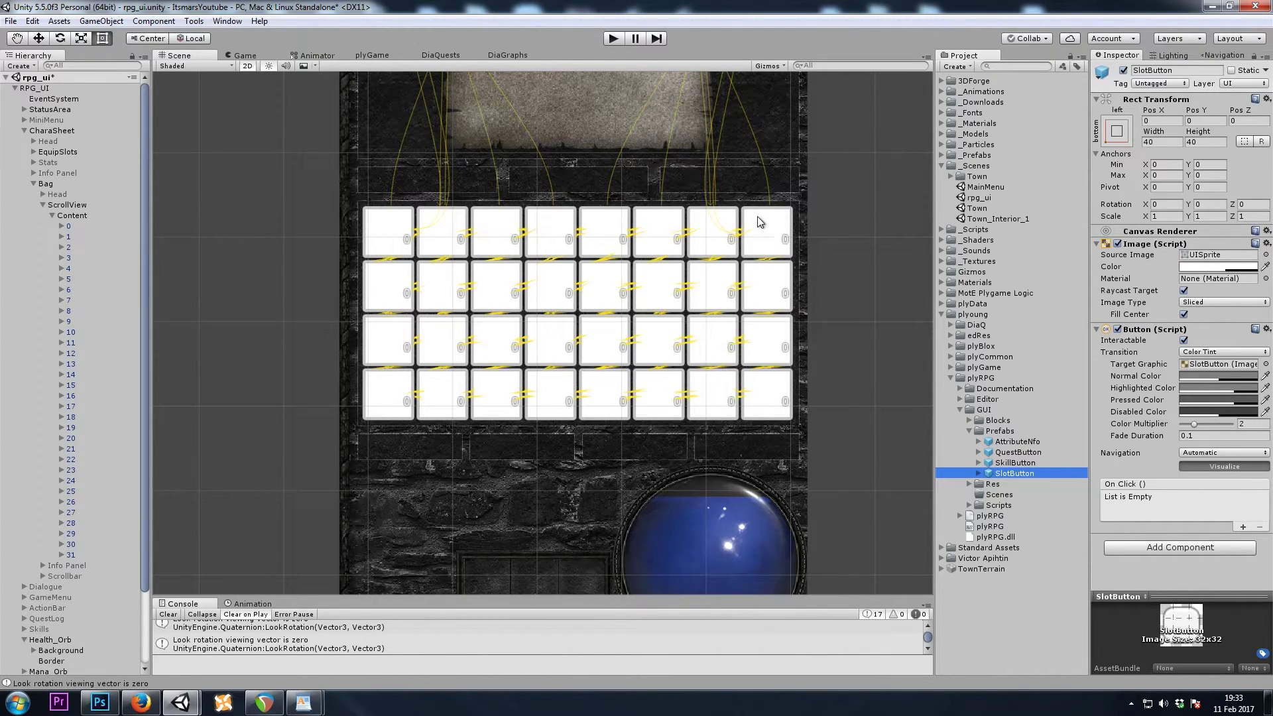
Turn off navigation on the SlotButton prefab and select its image child.
left_click(1203, 458)
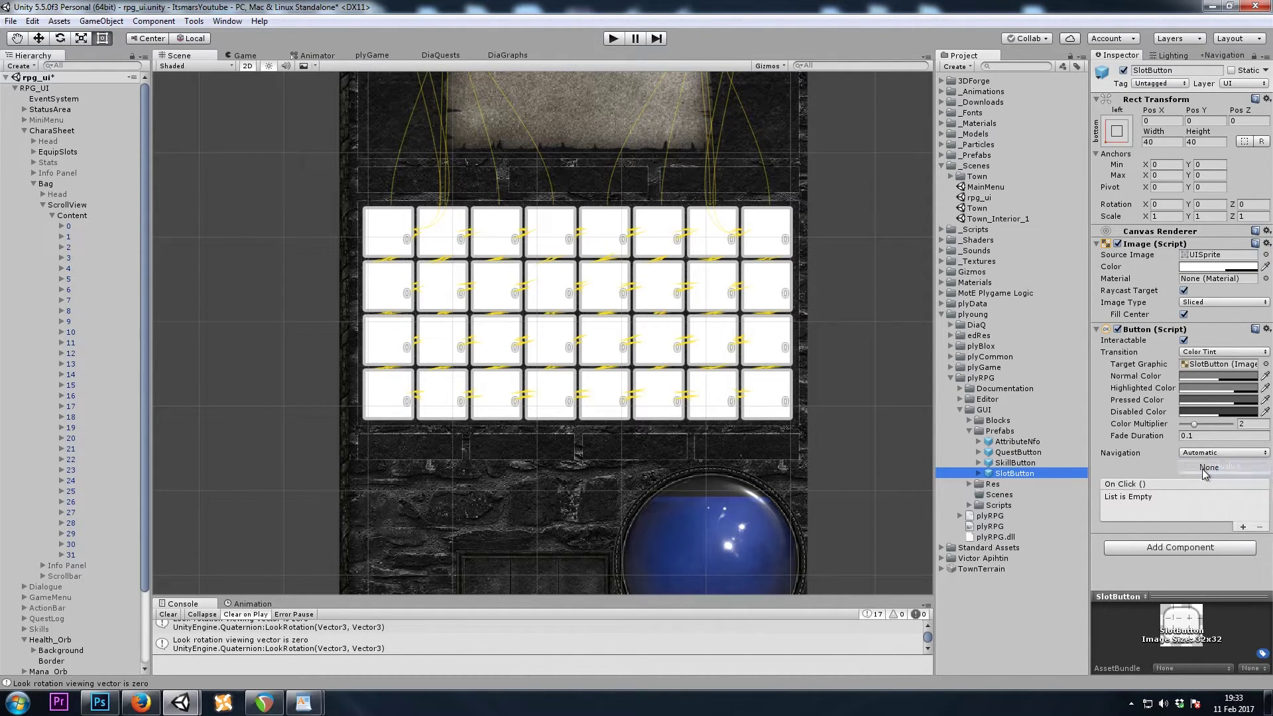
left_click(1205, 472)
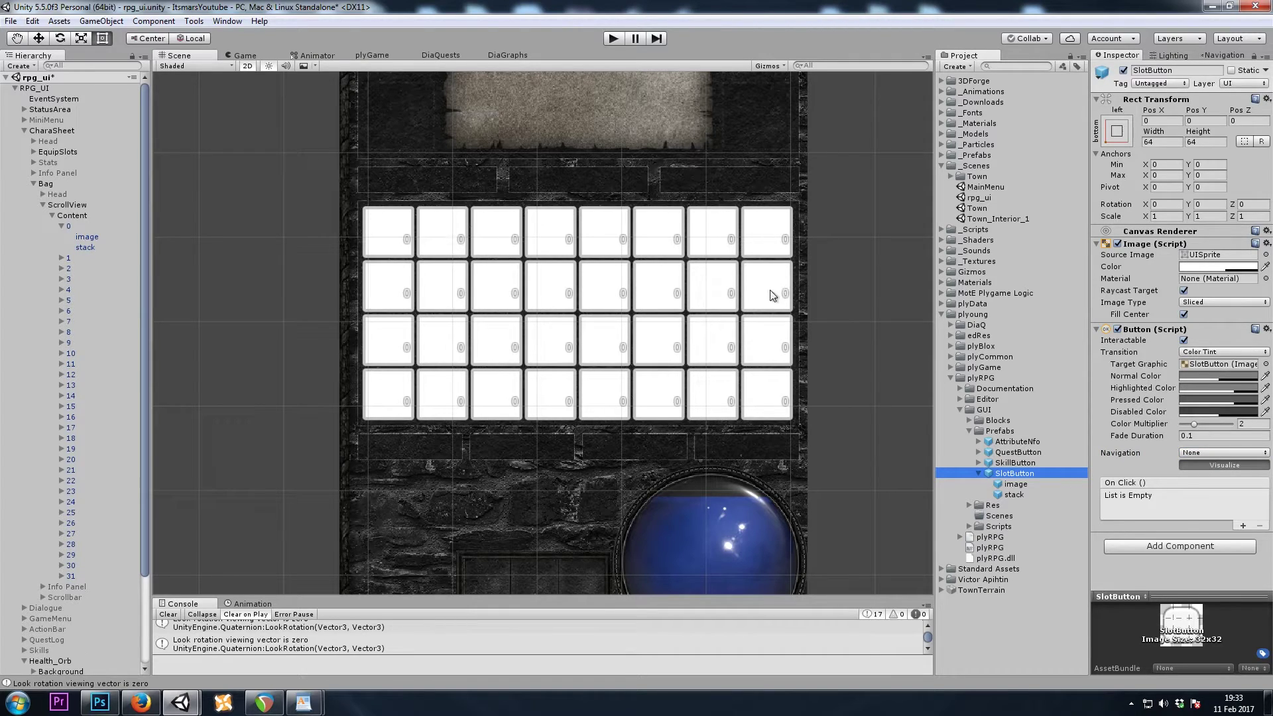
left_click(1018, 487)
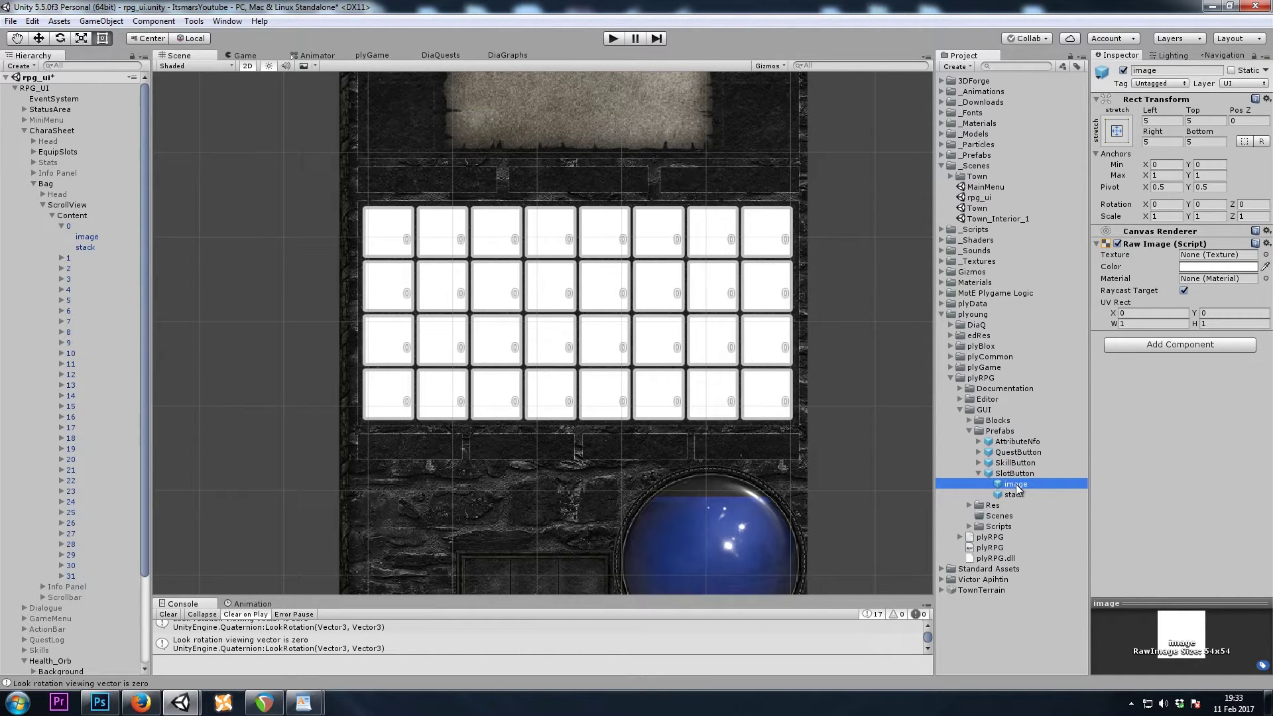
Set the image's Left, Top, Bottom and Right insets from 5 to 0, then select slot 0.
left_click(1163, 119)
left_click(1154, 141)
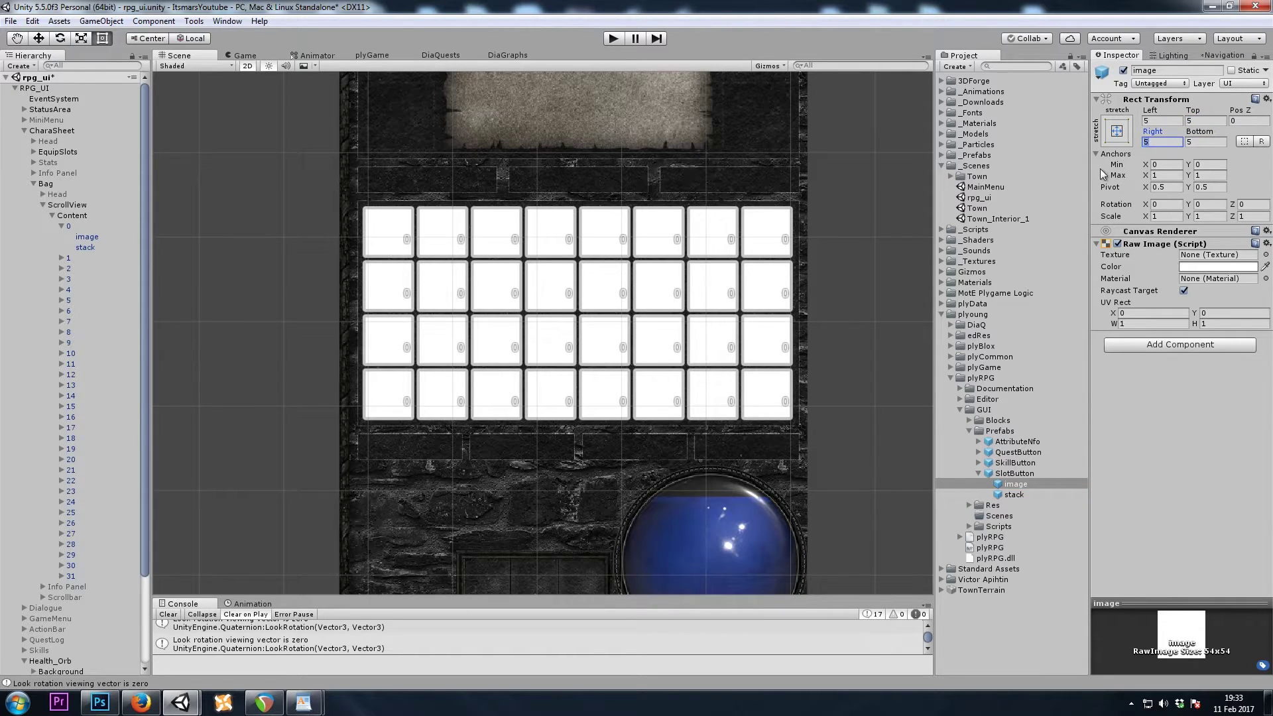
scroll(676, 298, "up", 5)
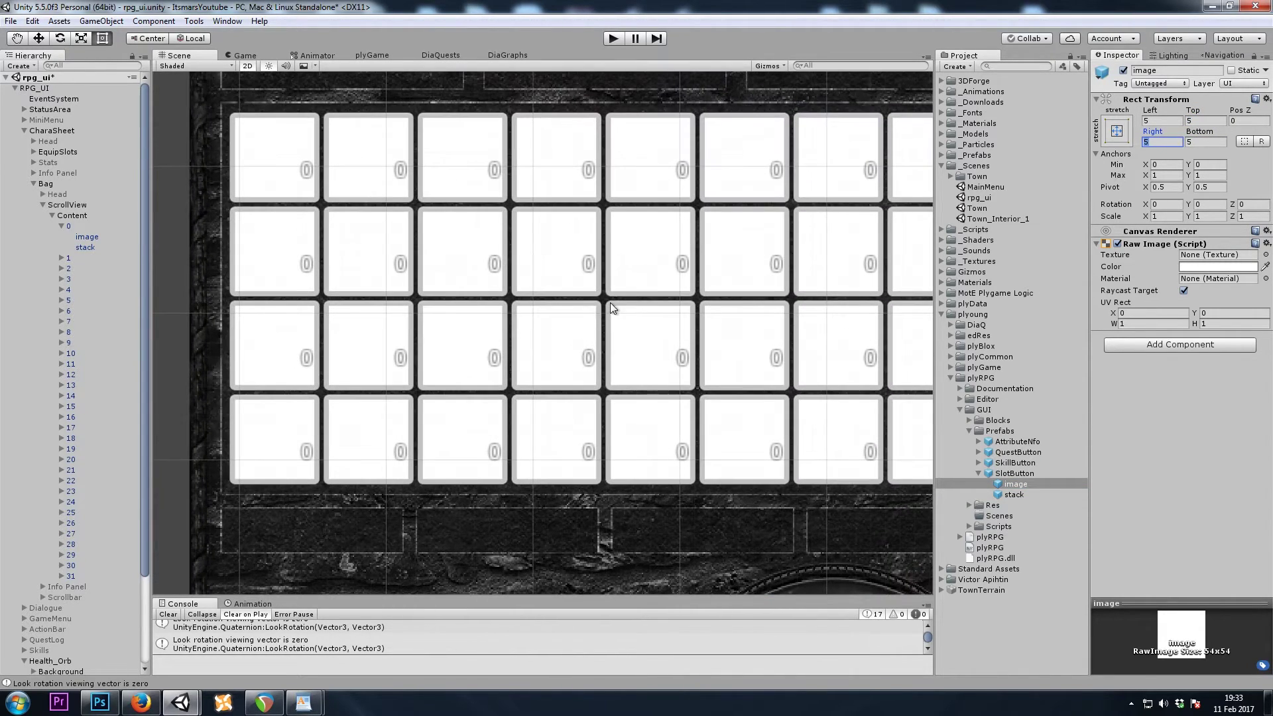
scroll(616, 327, "down", 4)
left_click(1167, 120)
type("0")
left_click(1203, 120)
type("0")
left_click(1204, 142)
type("0")
left_click(1160, 142)
type("0")
left_click(361, 216)
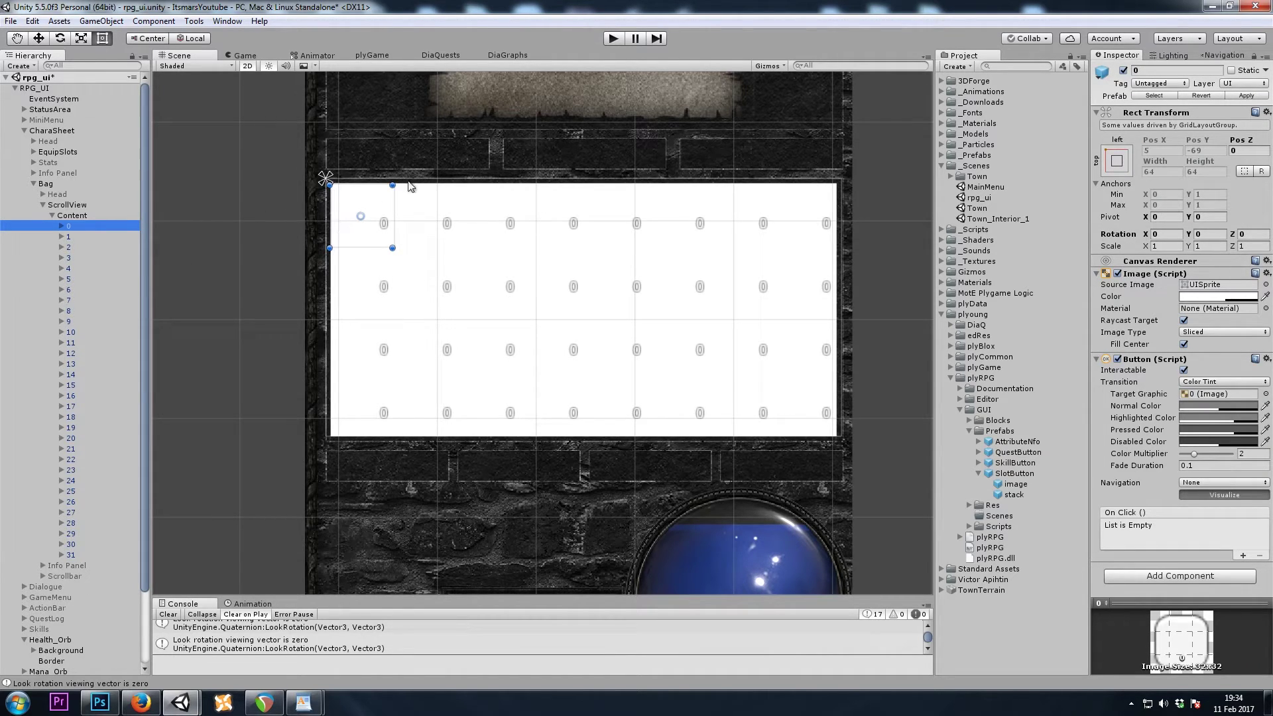
Add a new UI Image inside slot 0, stretched to fill the slot.
left_click(62, 226)
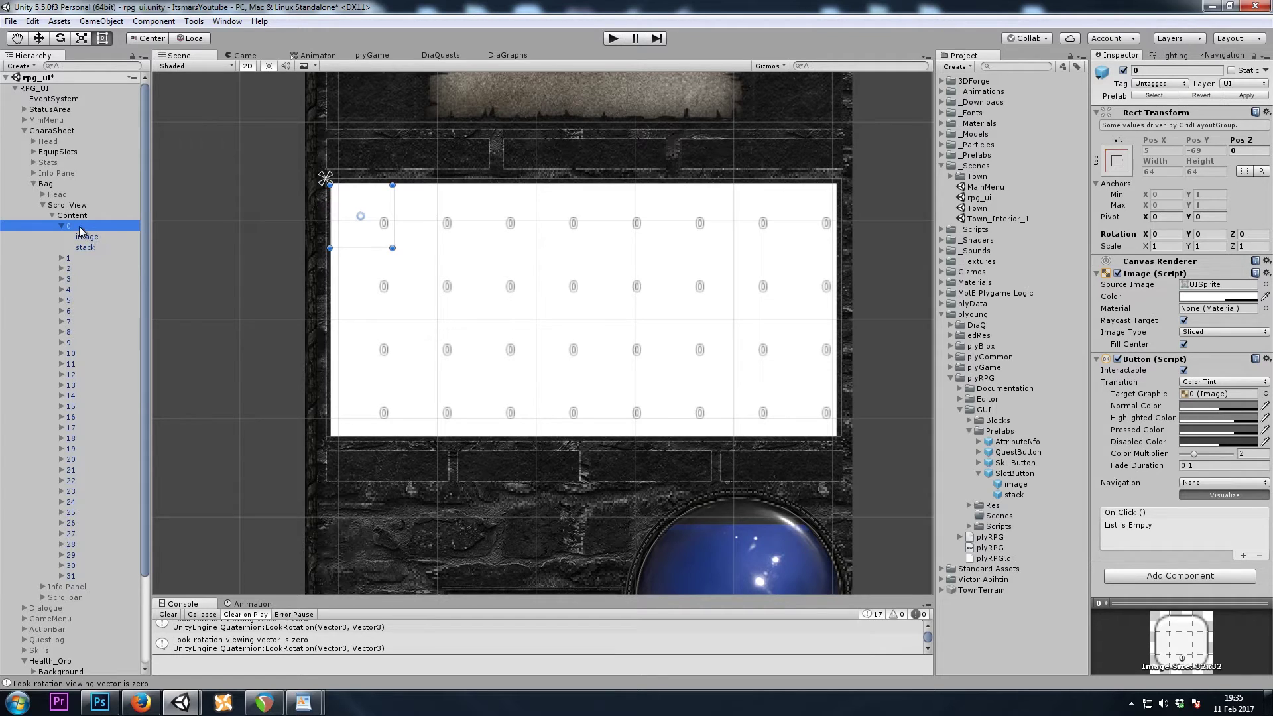
right_click(81, 228)
mouse_move(139, 414)
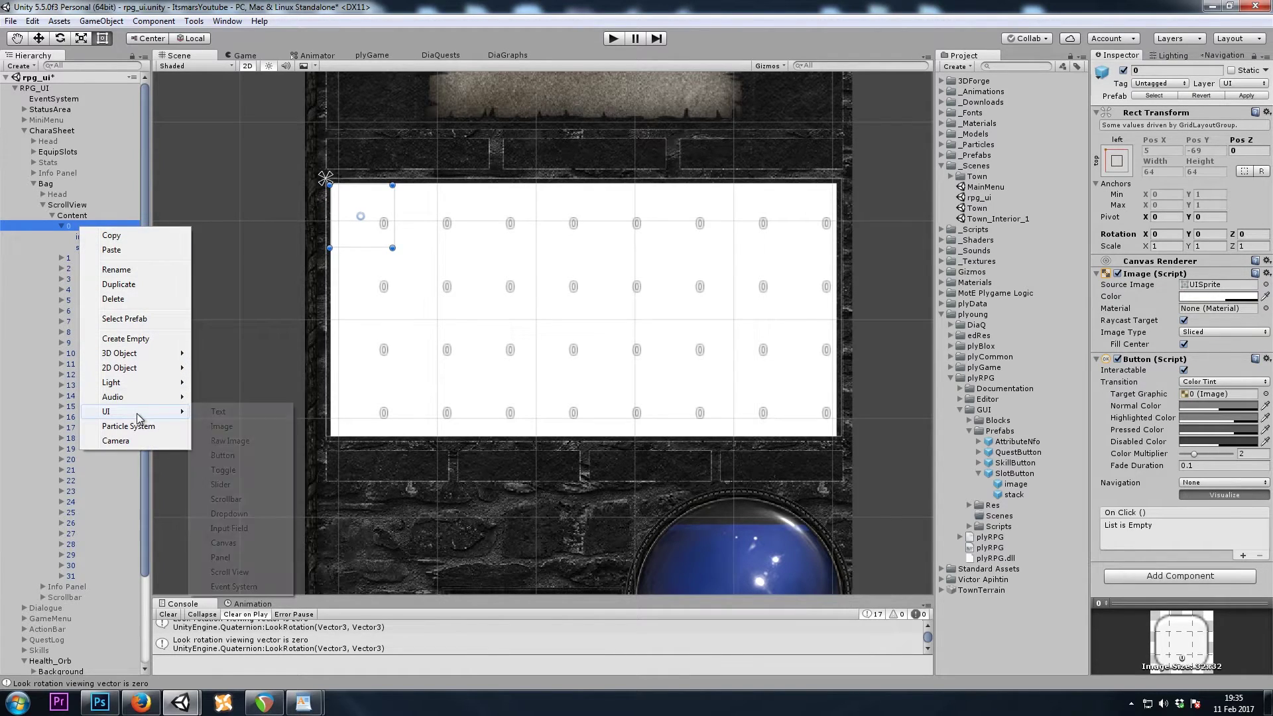
left_click(233, 430)
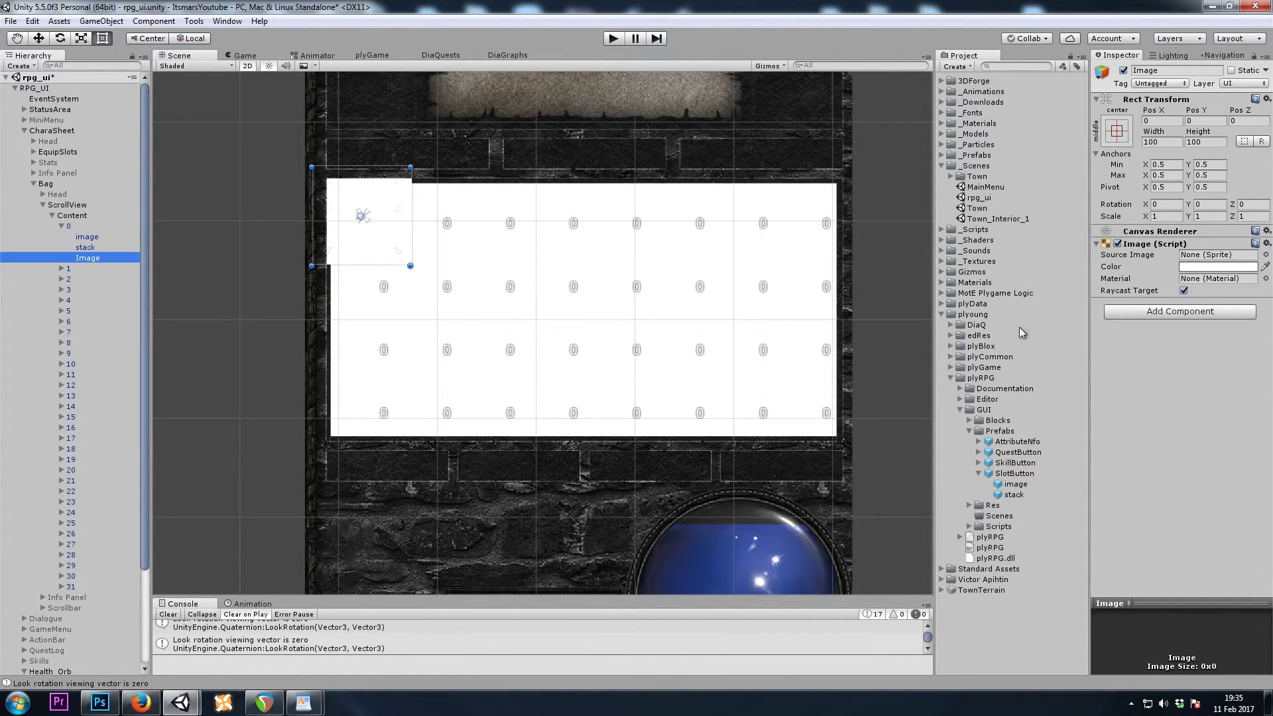
left_click(1123, 132)
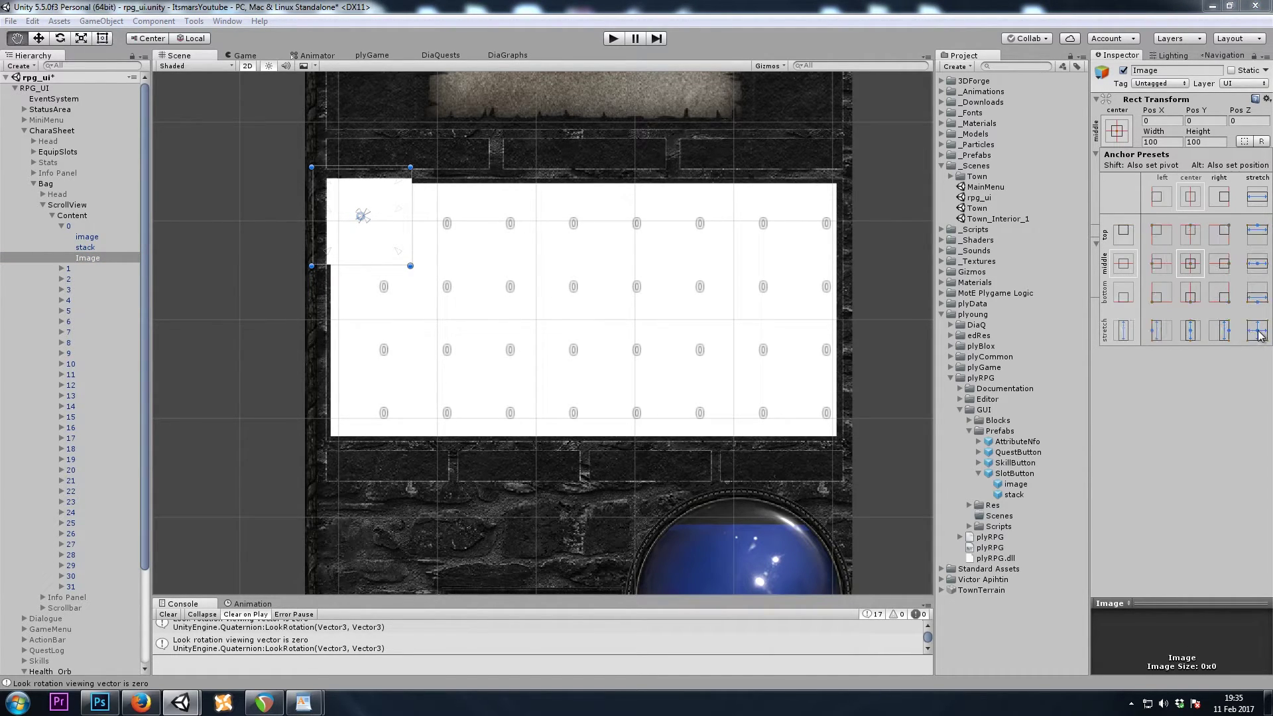
left_click(1257, 335, "alt")
left_click(1120, 130)
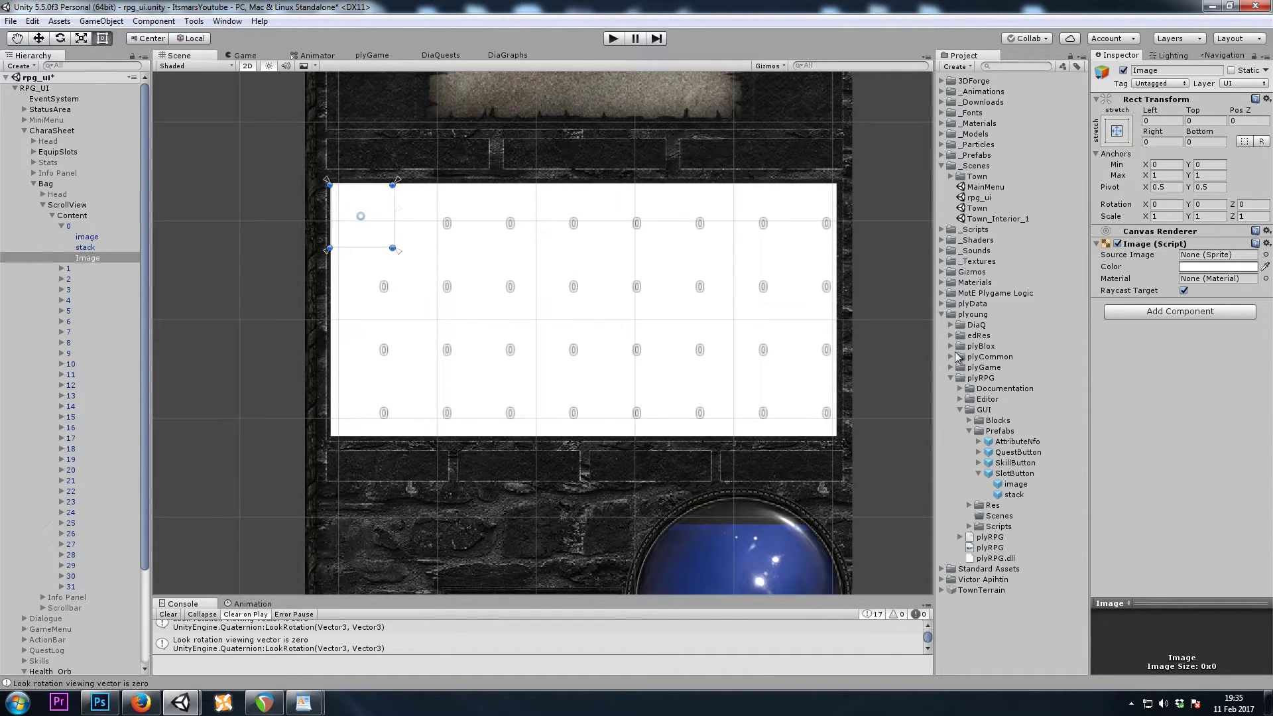
Assign the 64x64 BagSlotBorder texture as its source image and apply slot 0 to the prefab.
left_click(942, 261)
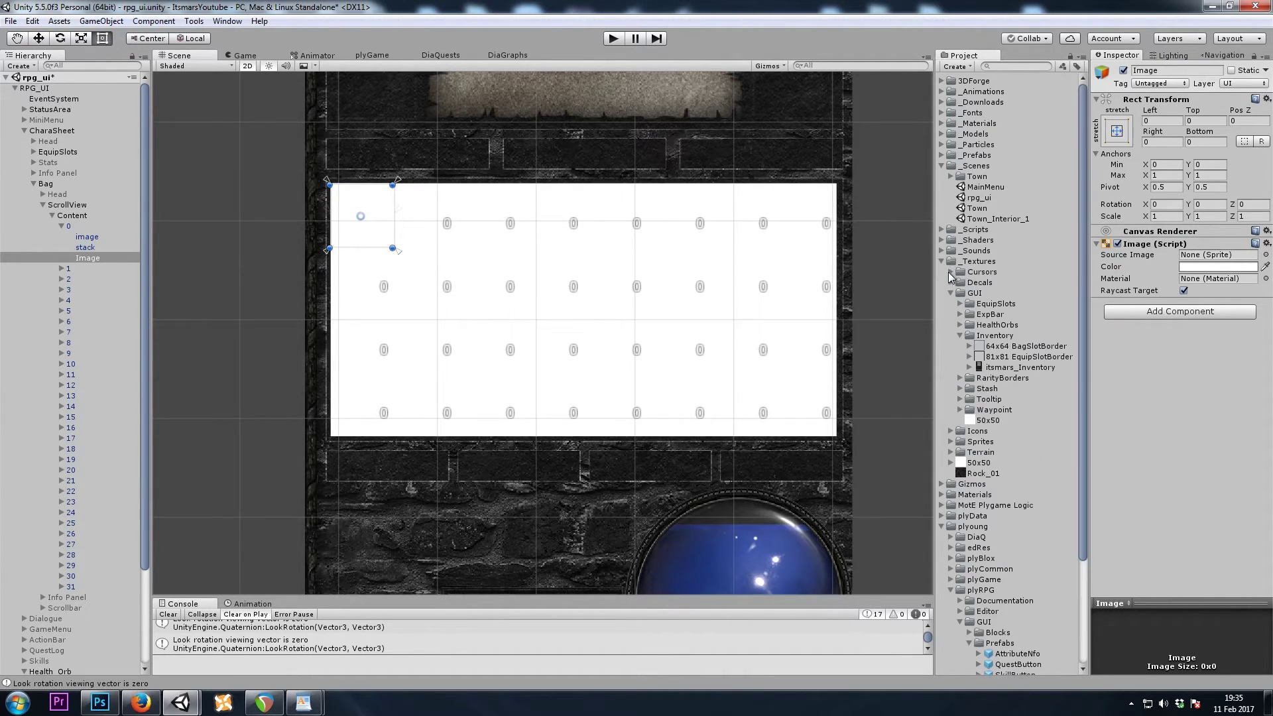
left_click(1017, 349)
left_click_drag(1018, 349, 1198, 263)
left_click(77, 226)
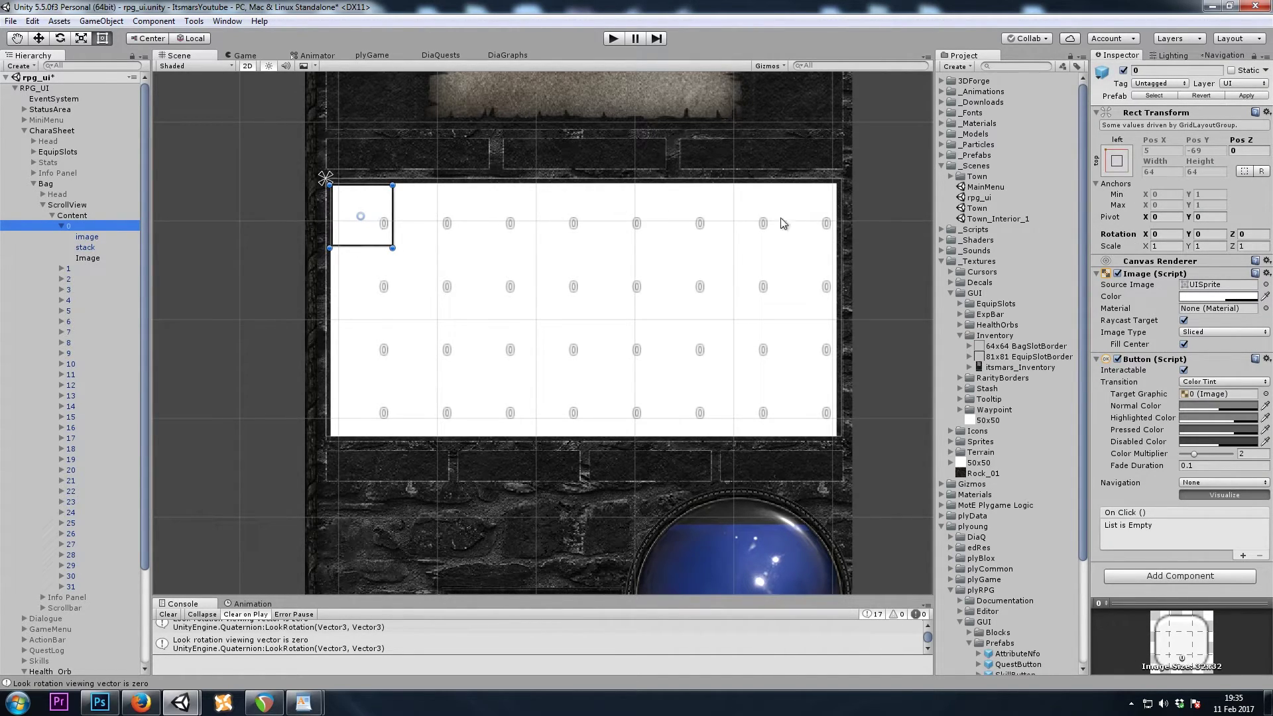
left_click(1245, 97)
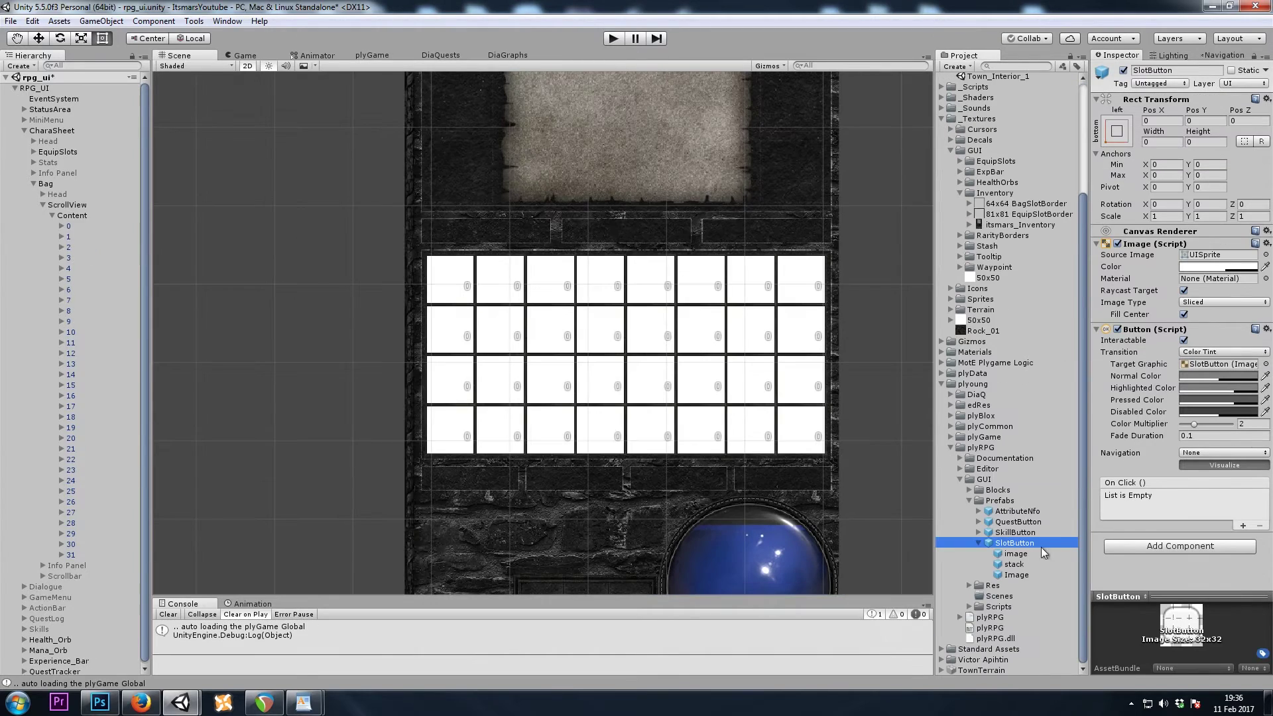
Drop the SlotButton prefab's Image colour alpha to 0, giving FFFFFF00.
left_click(1025, 556)
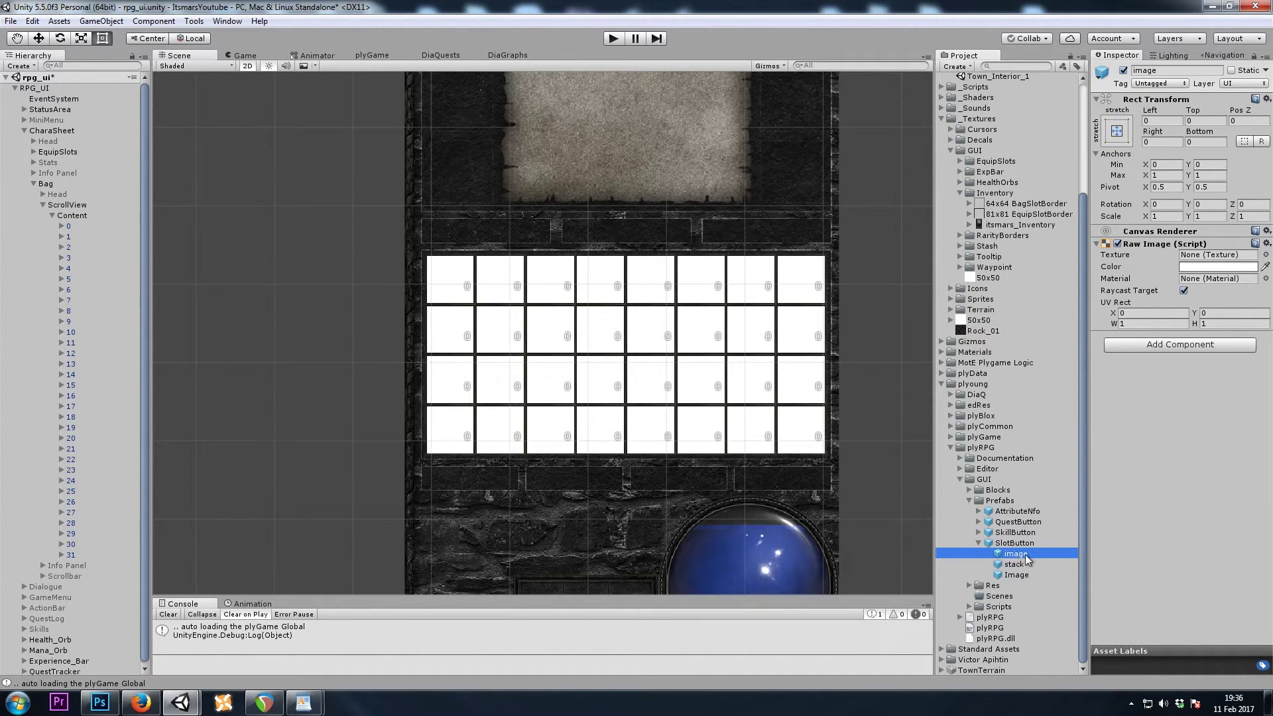
left_click(1017, 544)
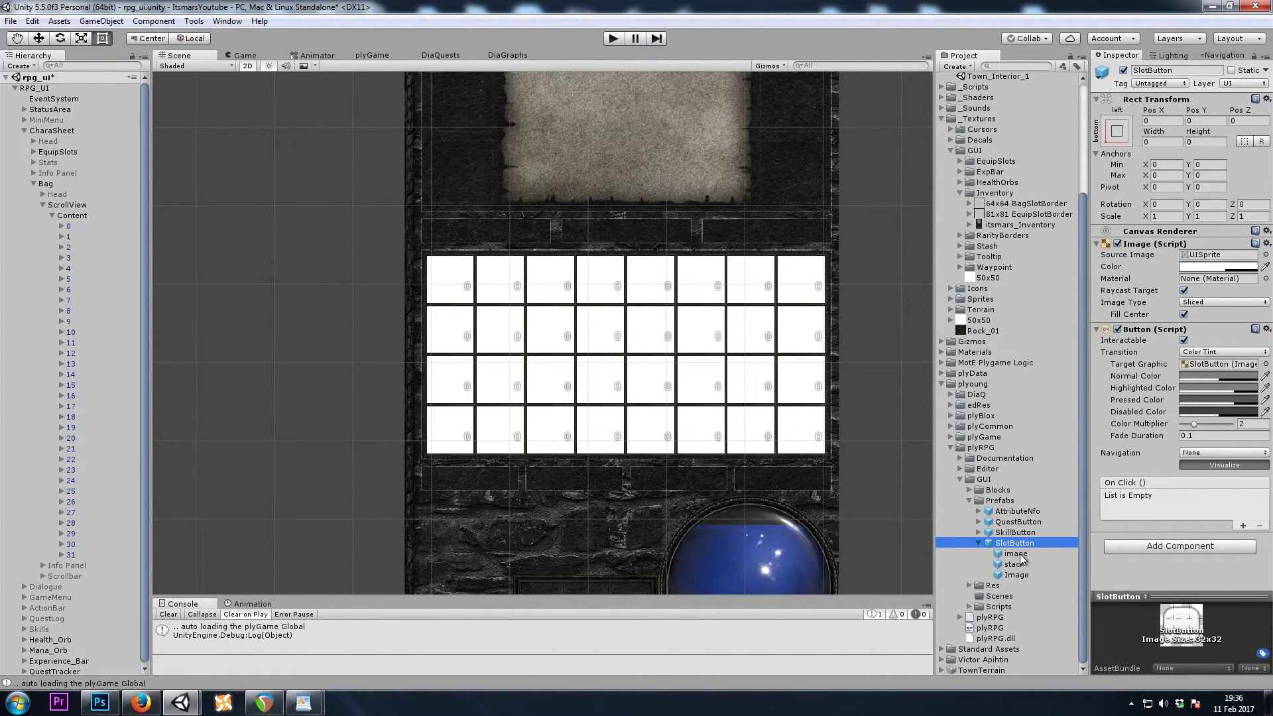
left_click(1020, 557)
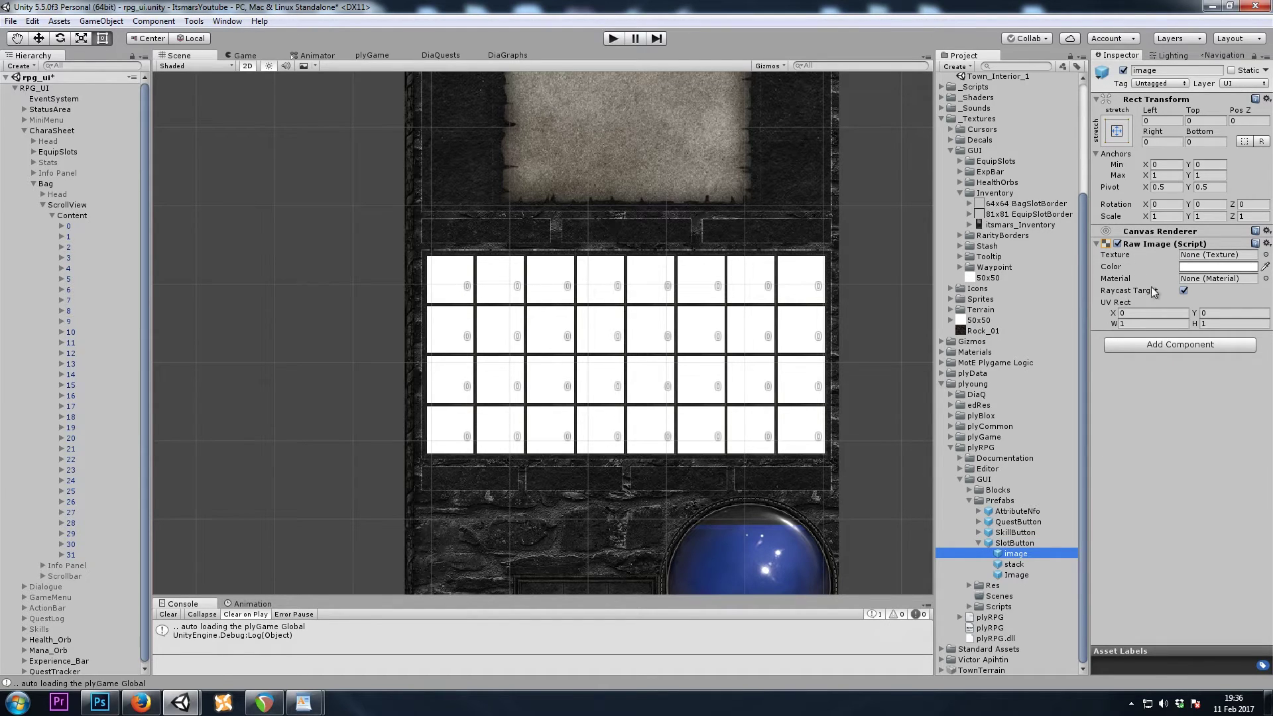
left_click(1015, 544)
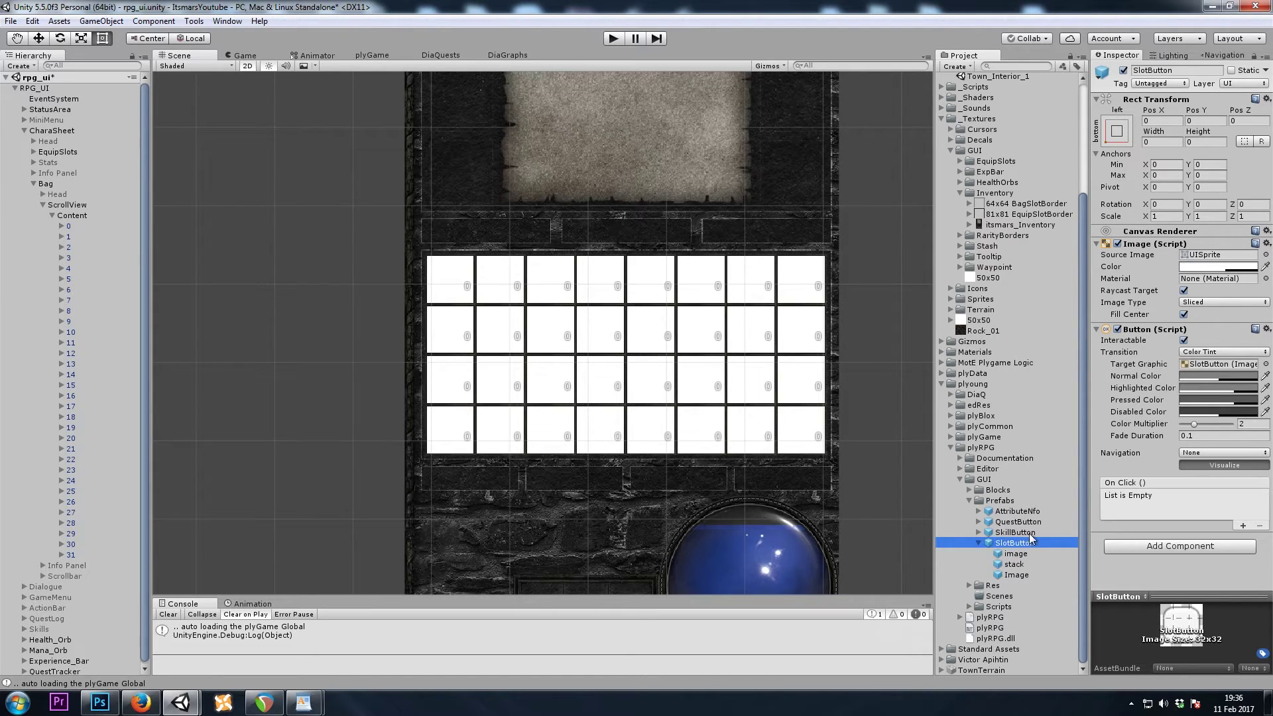
left_click(1202, 273)
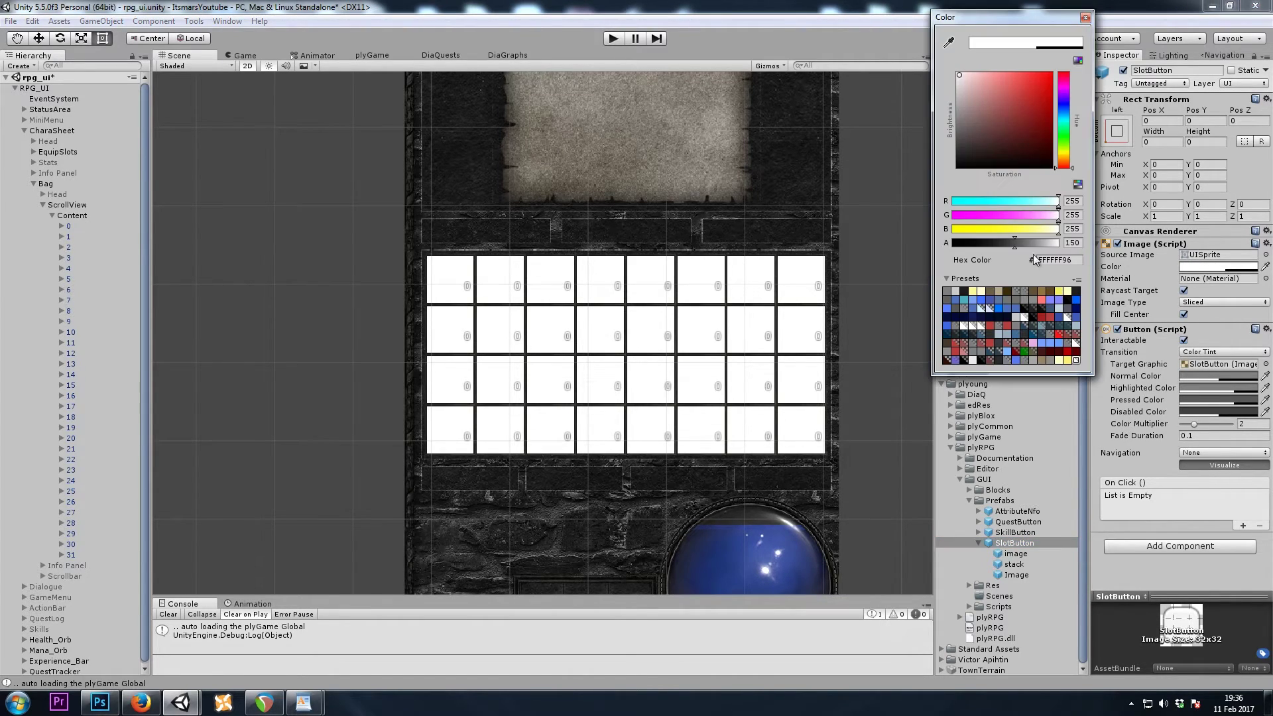
left_click_drag(1046, 243, 862, 250)
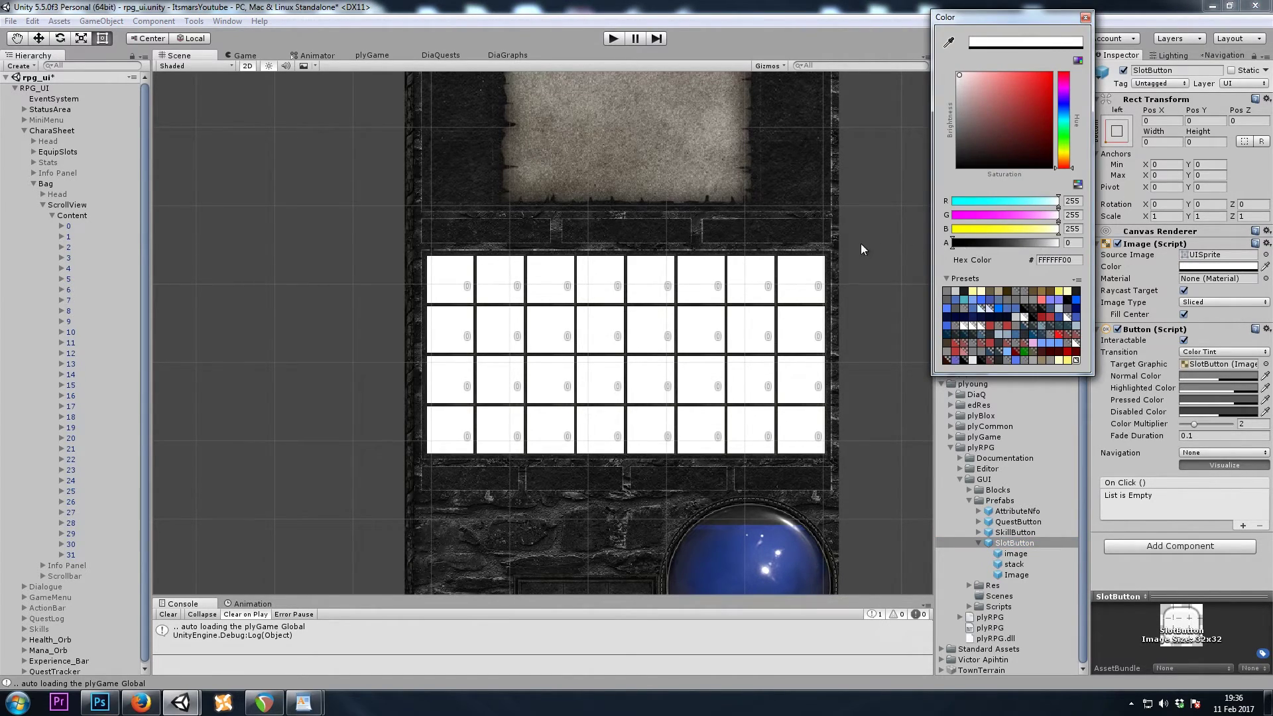
left_click(1086, 17)
scroll(806, 333, "down", 3)
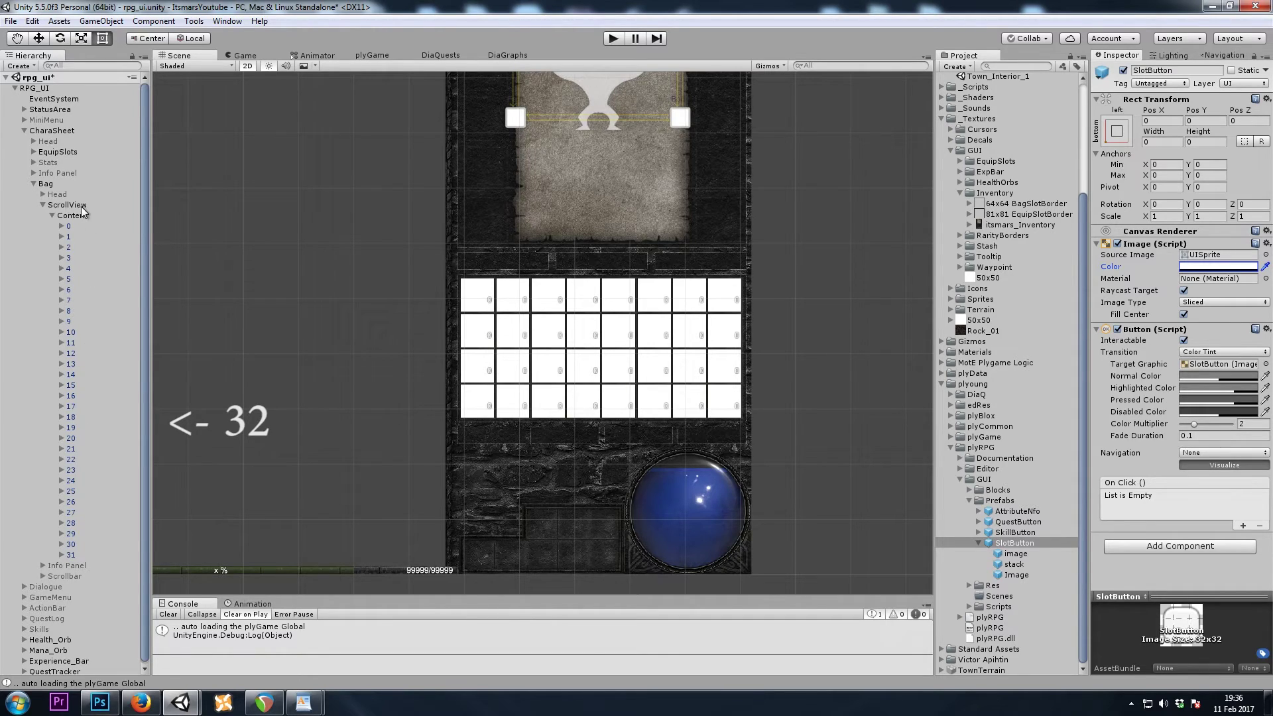
Set the Warrior prefab's Item Bag Width 8 and Height 4, and uncheck allowMultiStackSame.
left_click(942, 119)
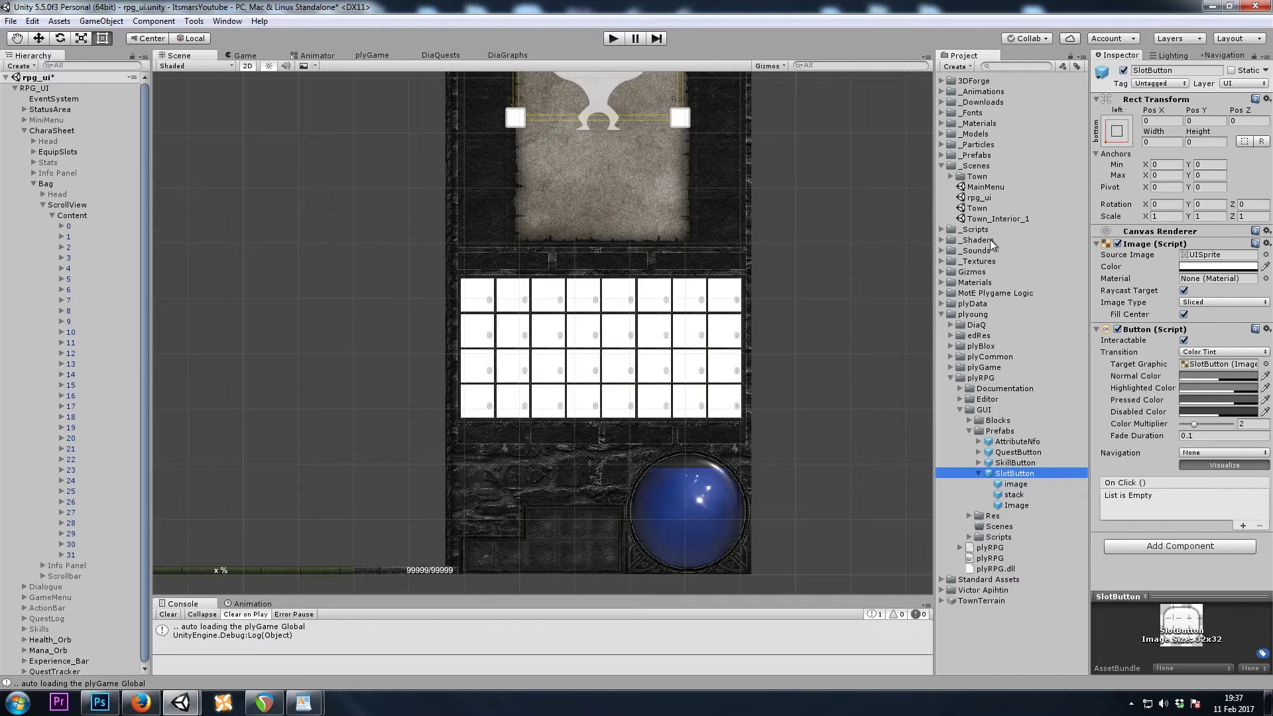
double_click(988, 155)
left_click(994, 208)
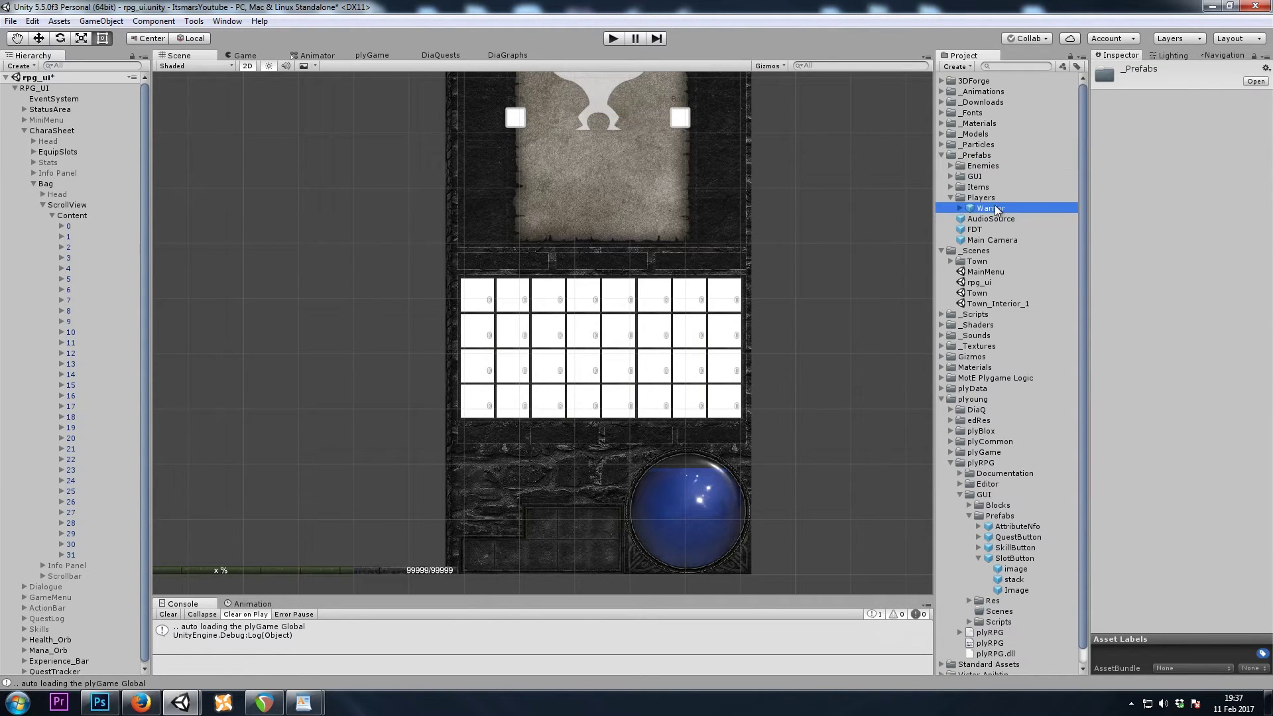
left_click(1153, 187)
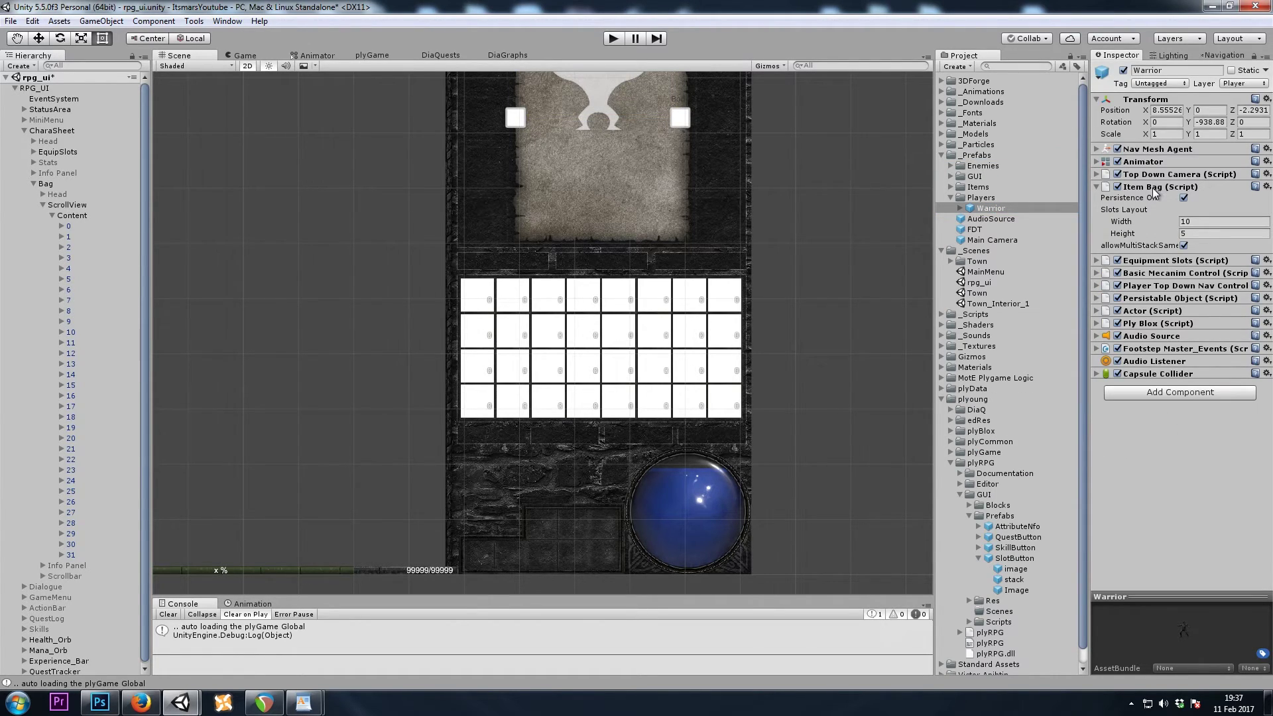
left_click(1203, 221)
type("8")
key("Tab")
type("4")
left_click(1184, 246)
scroll(807, 358, "down", 2)
scroll(819, 371, "up", 2)
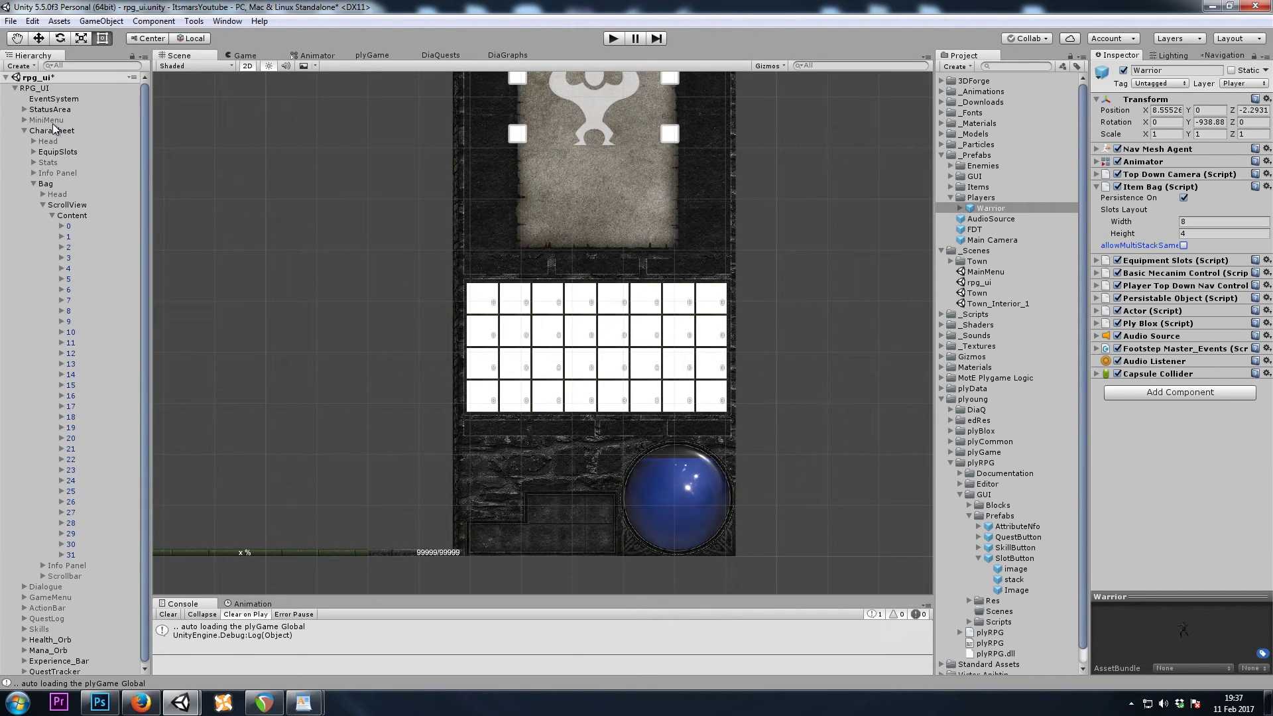
Deactivate the CharaSheet panel.
left_click(107, 133)
key("q")
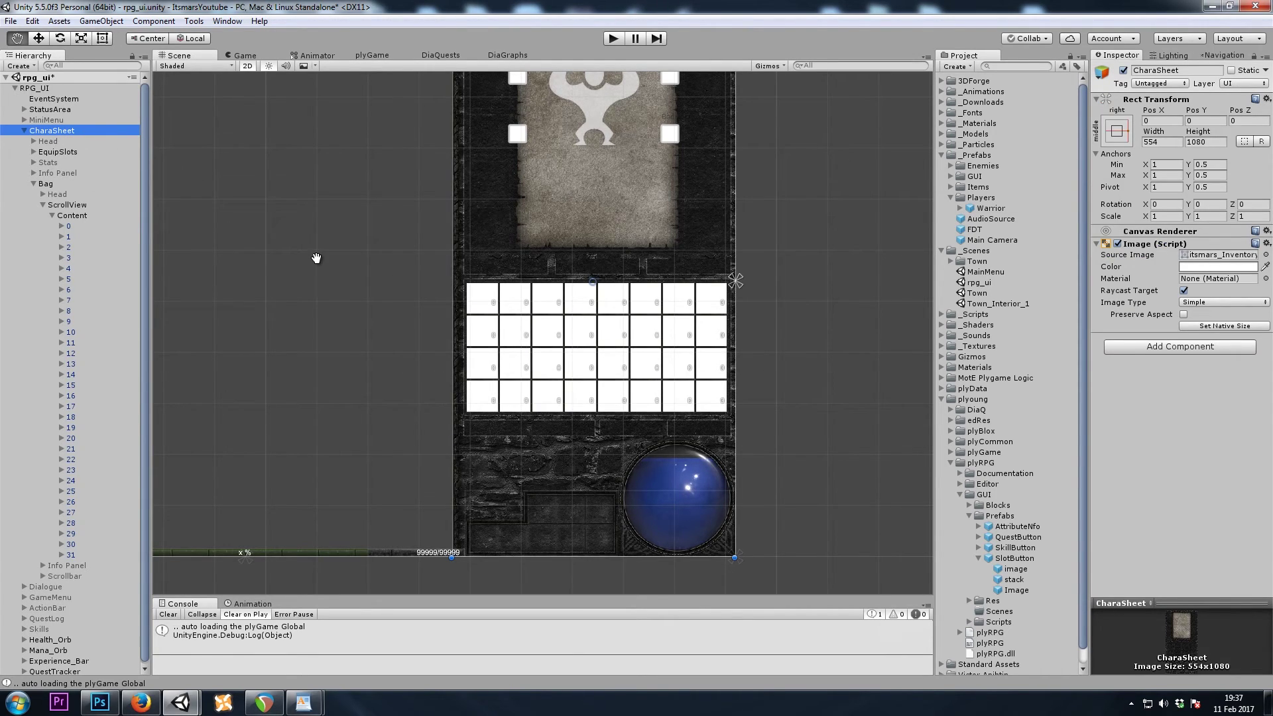
key("alt+shift+a")
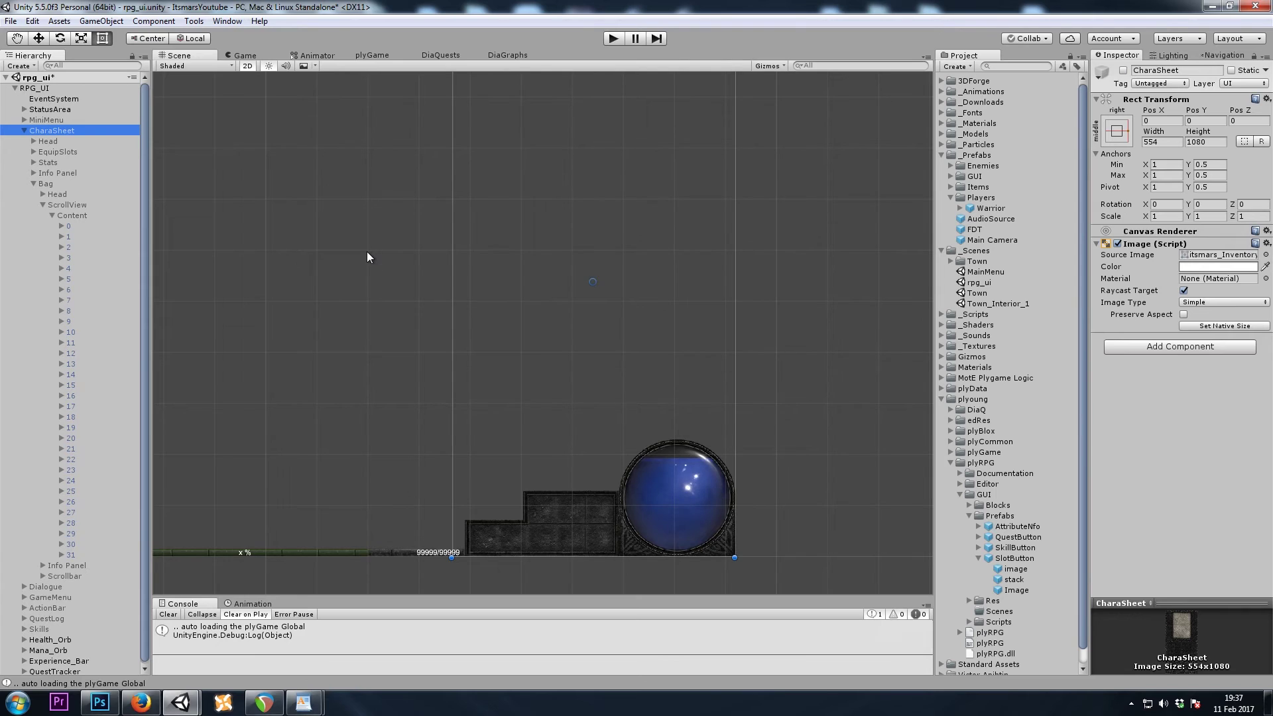
Save the rpg_ui scene, open the Town scene and enter play mode.
key("ctrl+s")
double_click(976, 293)
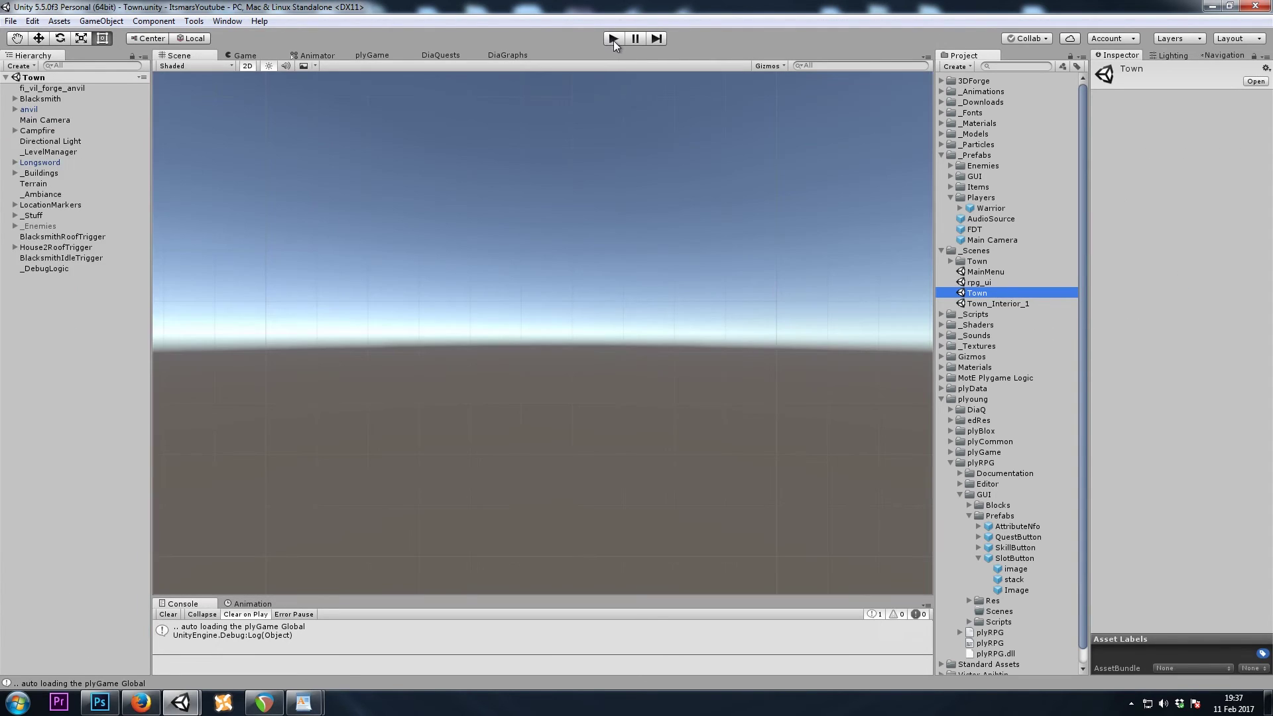
left_click(614, 40)
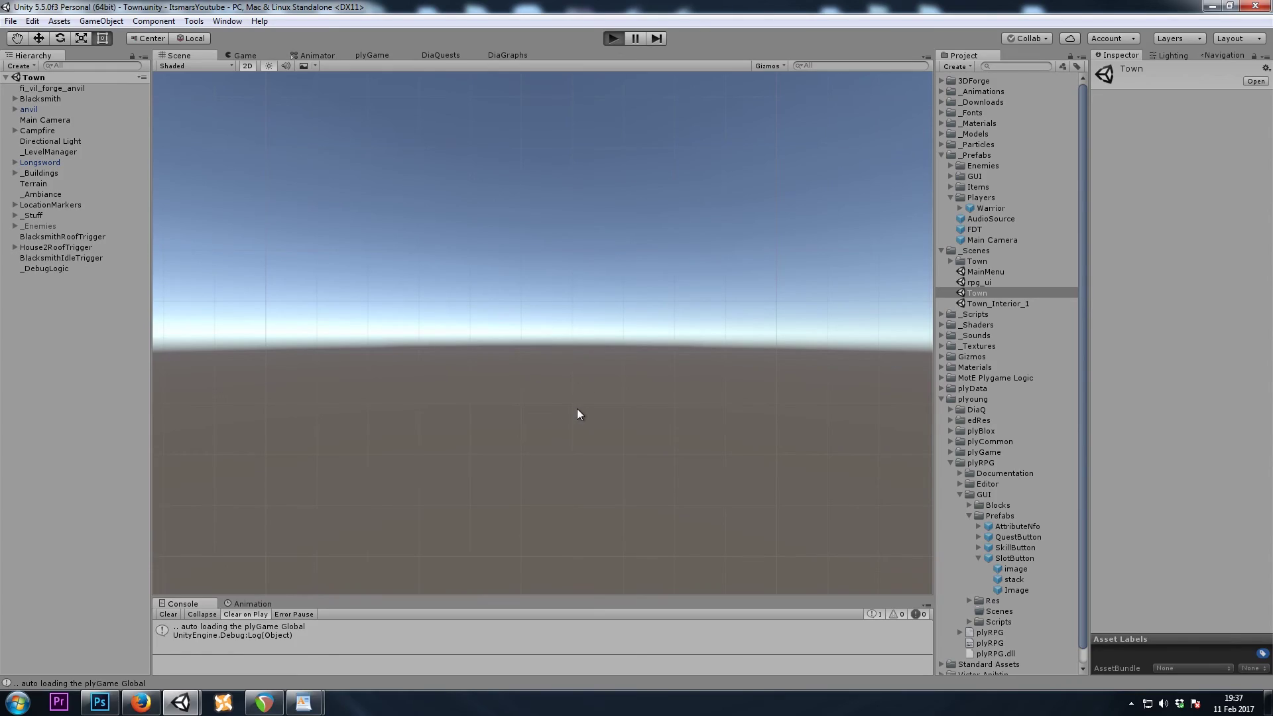
Open the inventory with I and walk the character around the Town ground.
key("i")
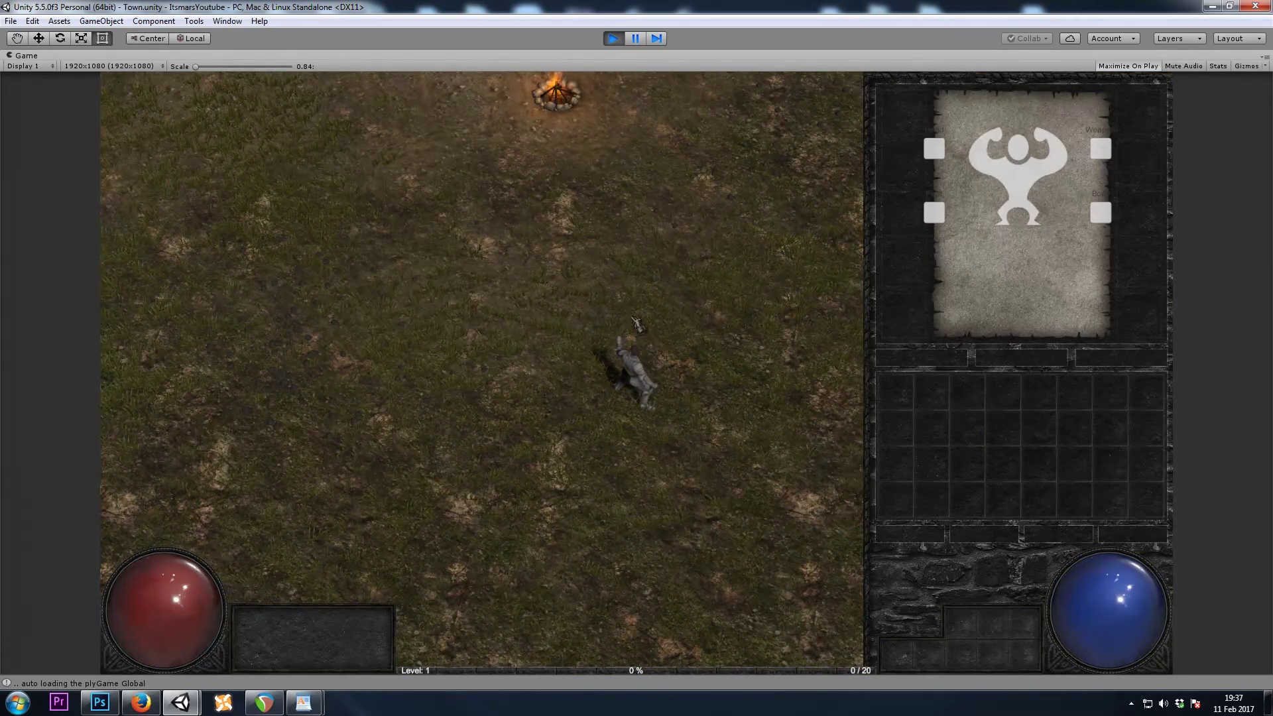
left_click(632, 320)
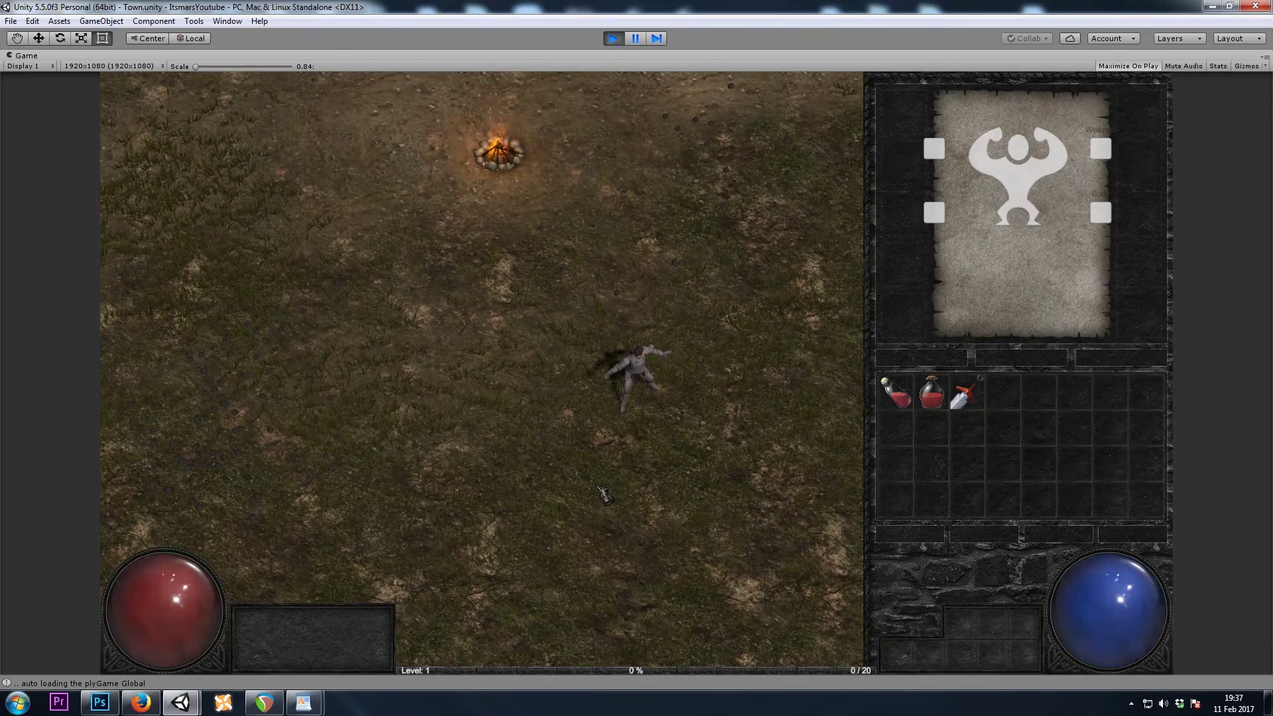
left_click(602, 492)
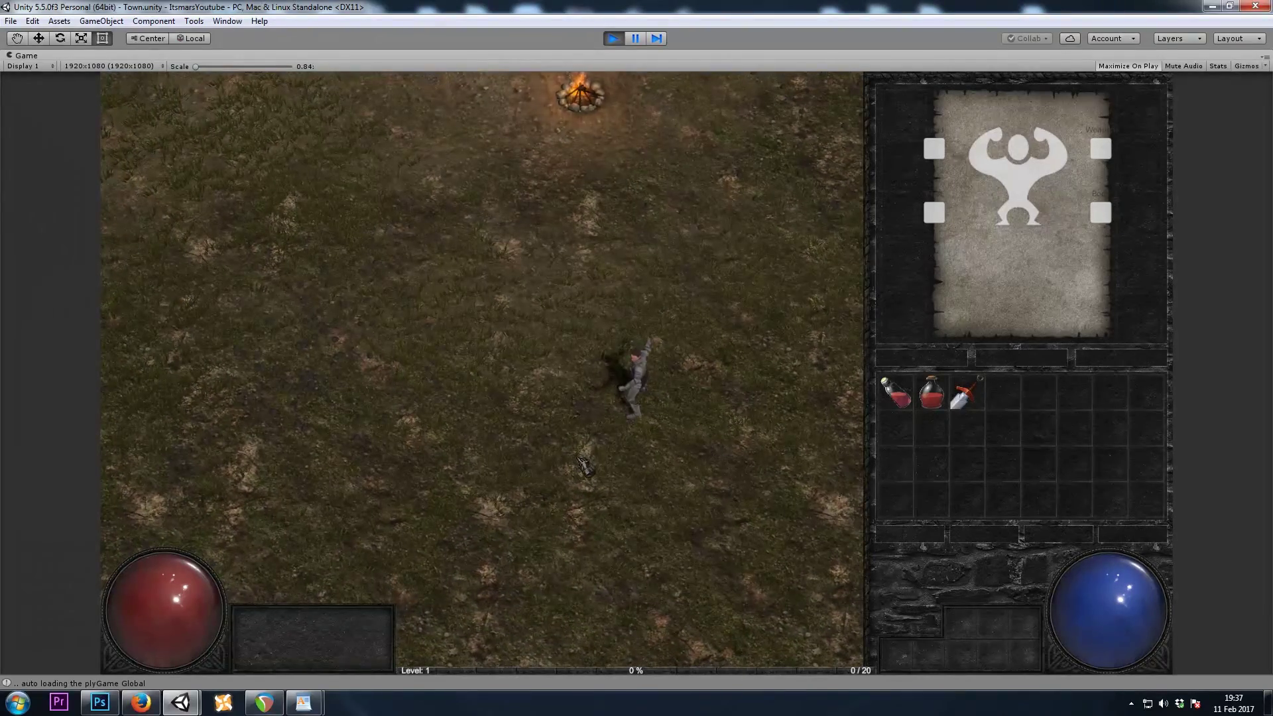